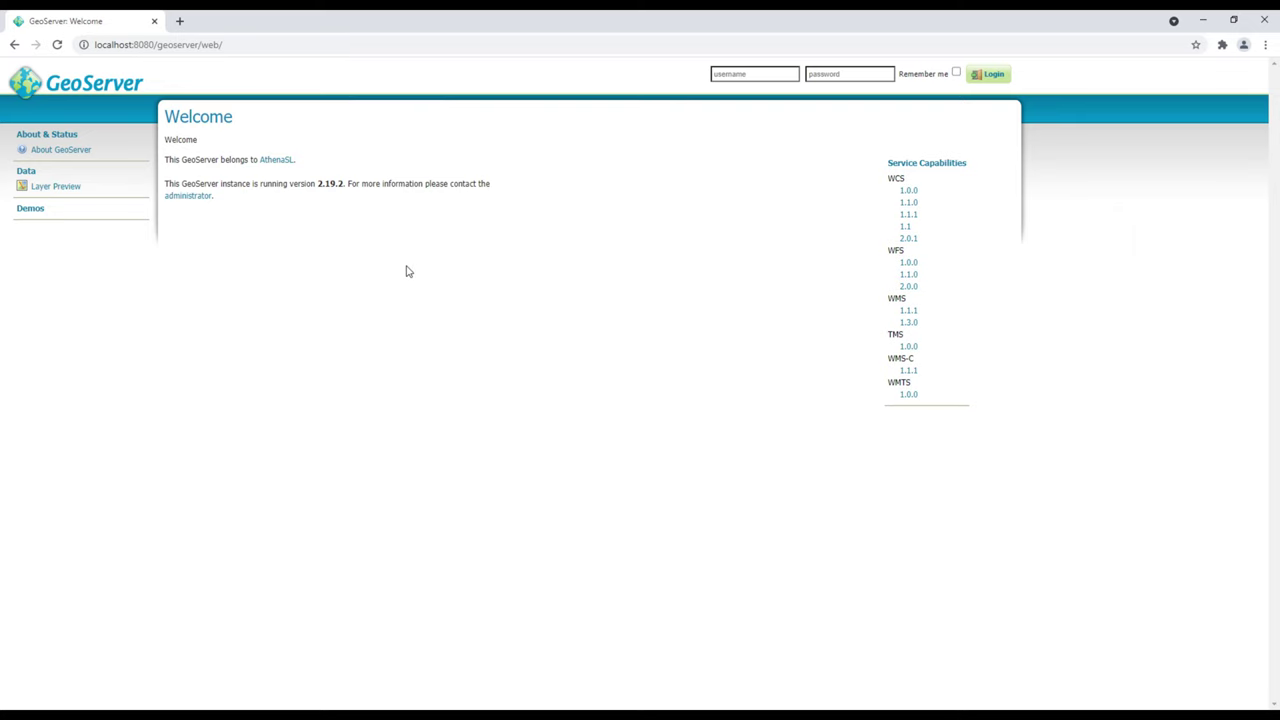
- Reload localhost:8080/geoserver/web and check that the GeoServer 2.19.2 Welcome page loads
click(228, 46)
key(Return)
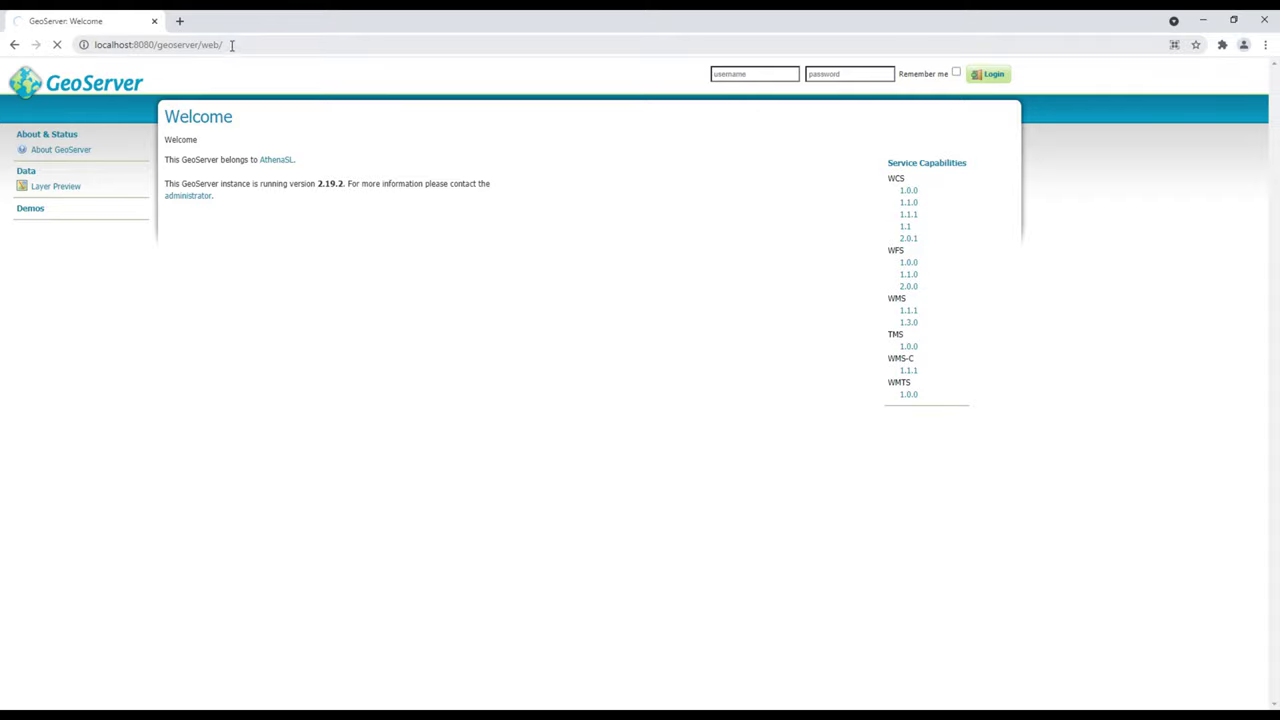
drag(230, 46, 90, 44)
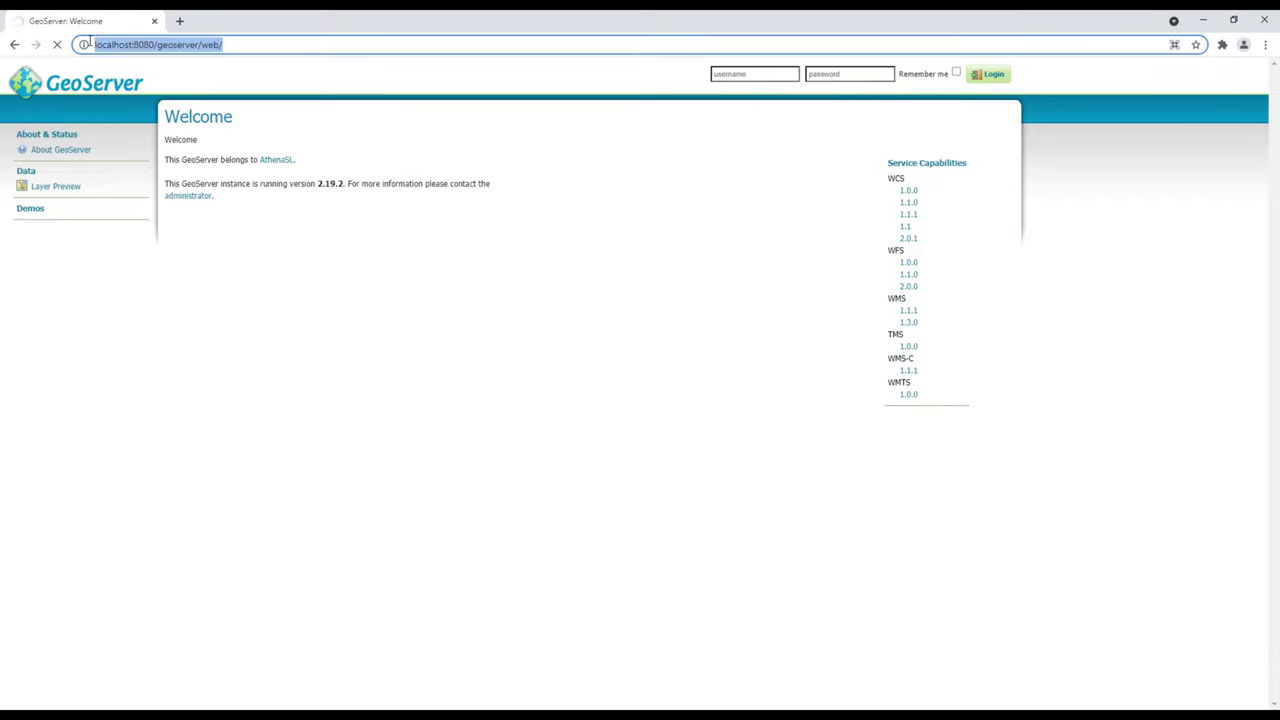
click(227, 44)
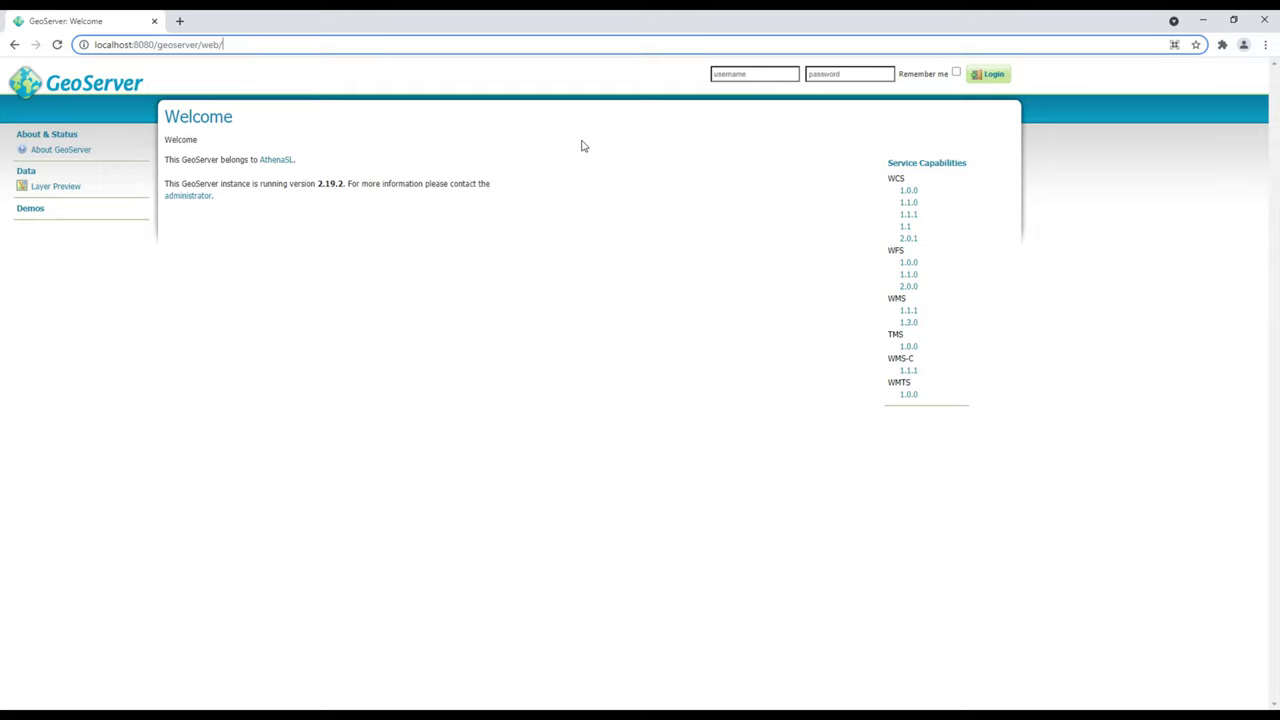
- Open Chrome's Extensions page through the browser menu's More tools
click(1265, 44)
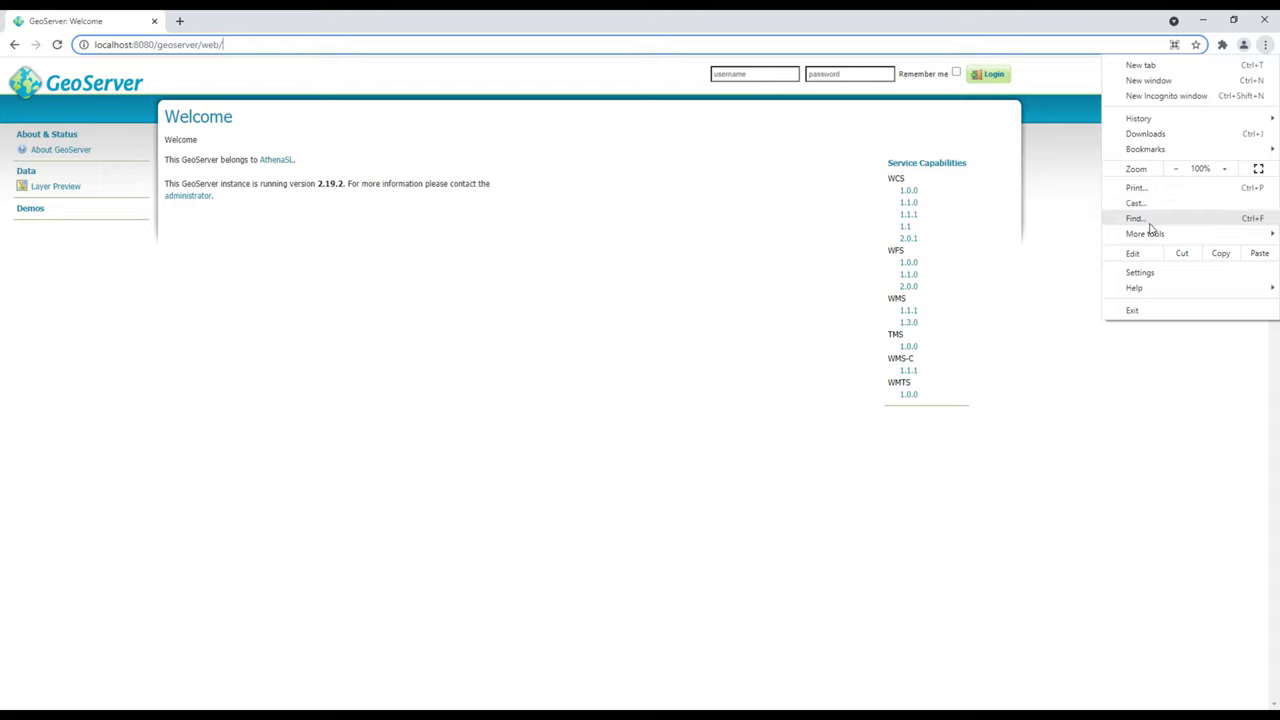
mouse_move(1150, 233)
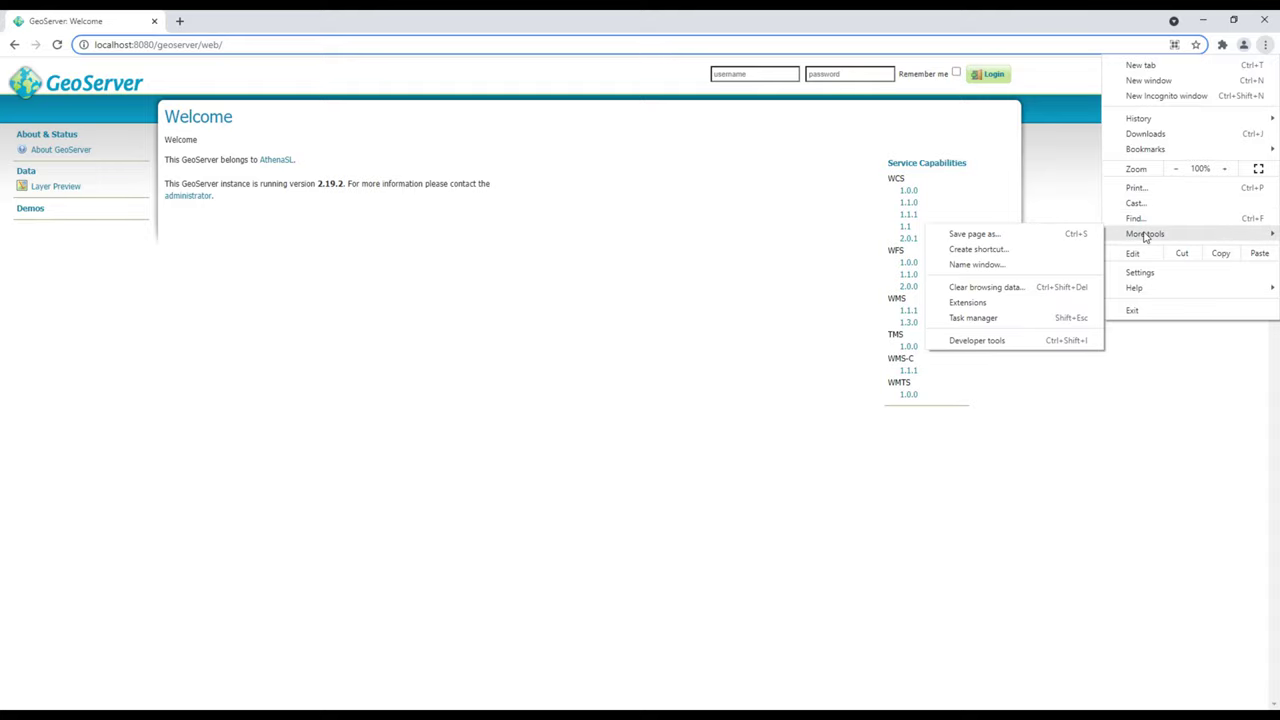
click(1039, 158)
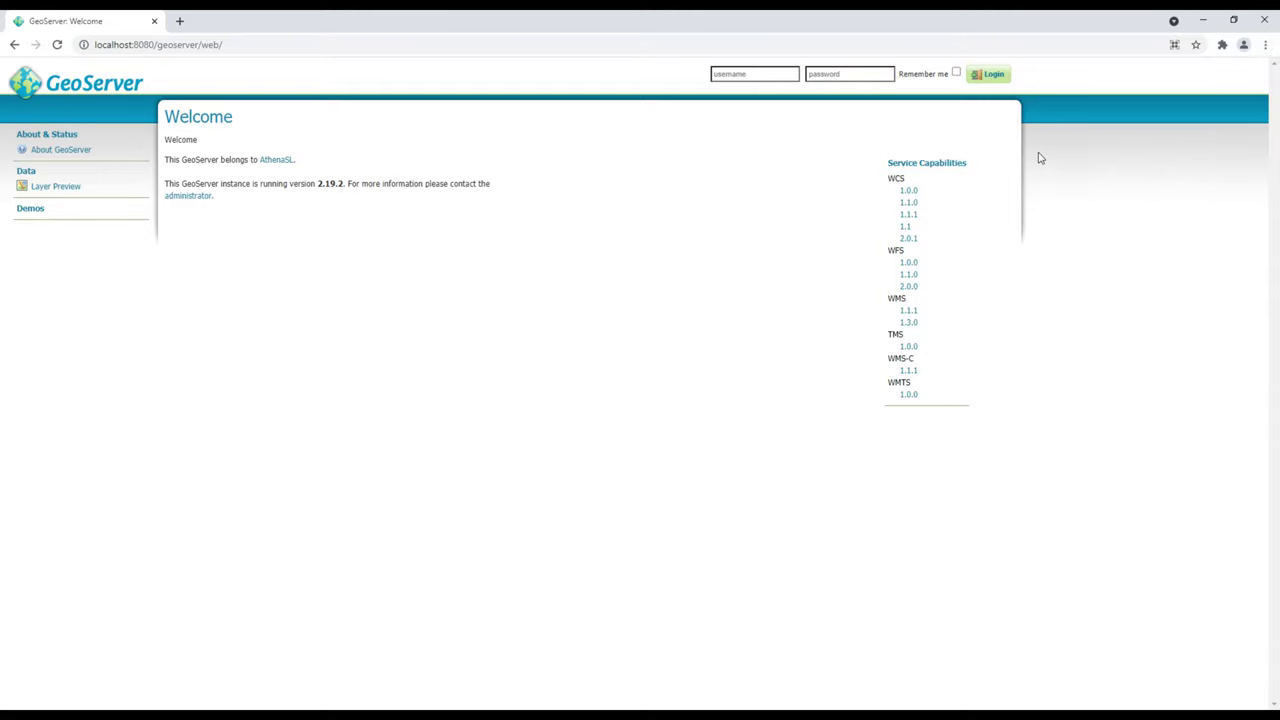
click(1265, 44)
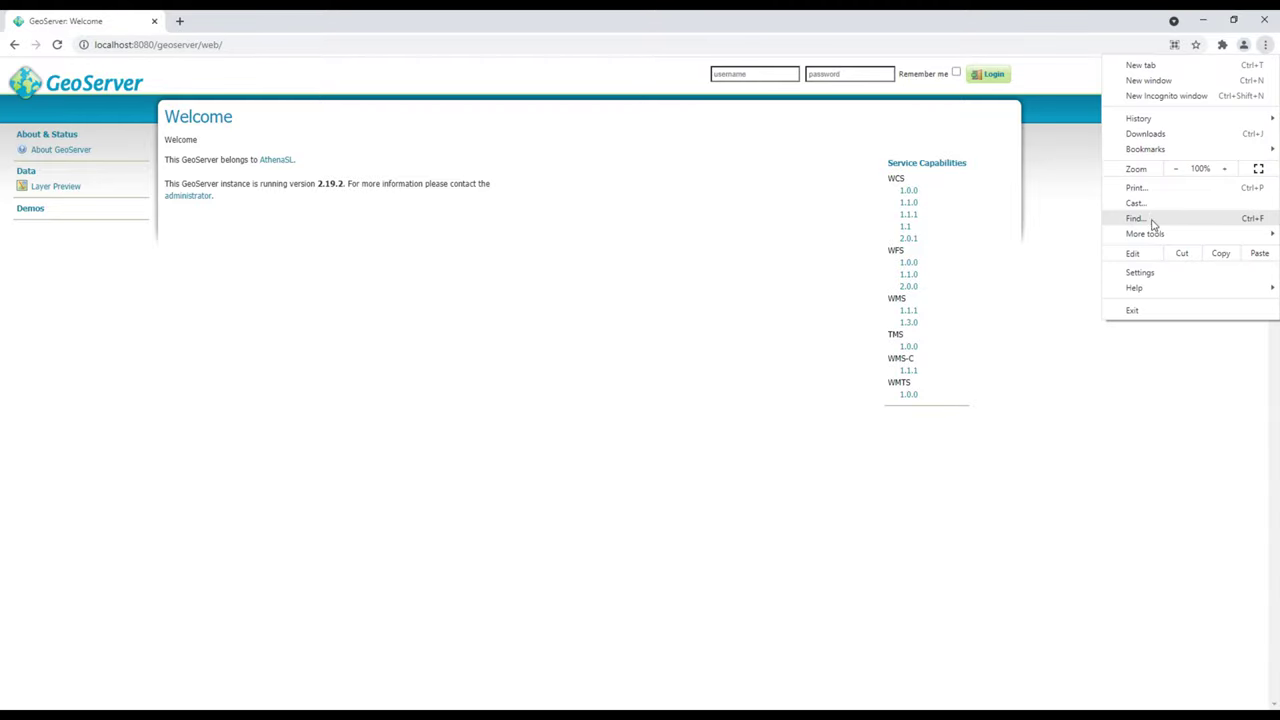
mouse_move(1155, 233)
click(985, 302)
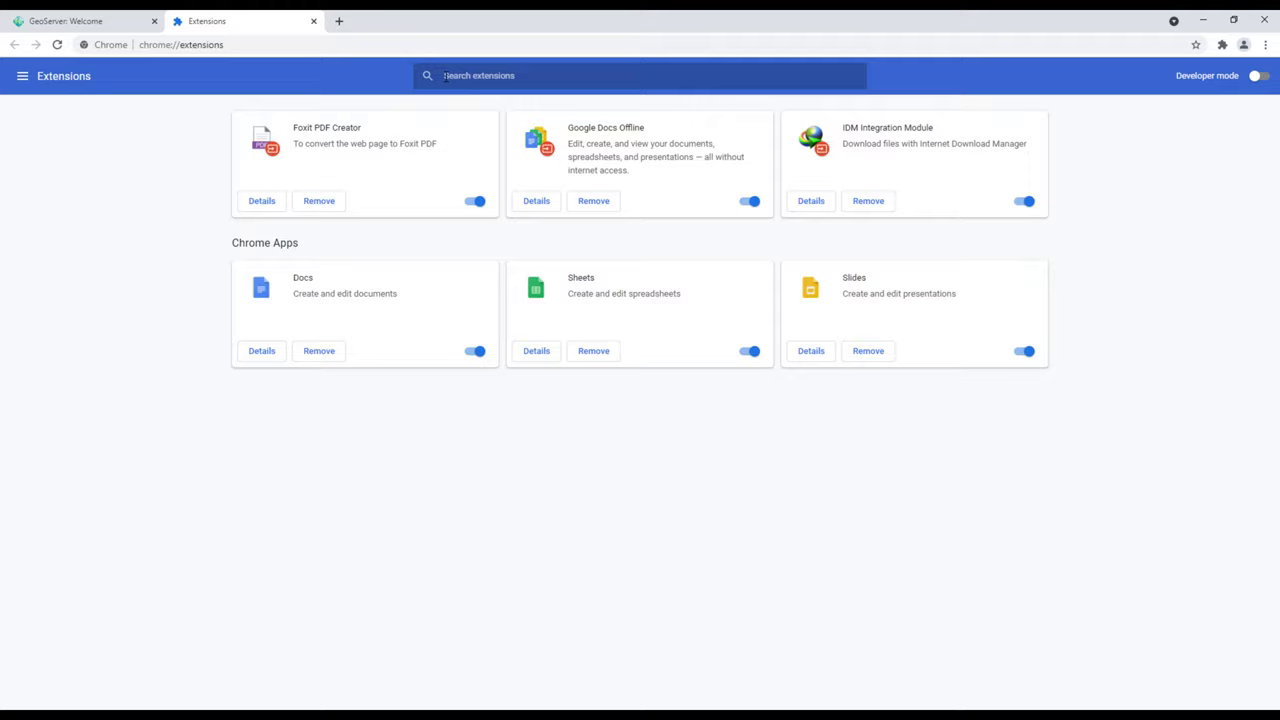
- Search installed extensions for 'advanced', find none, then go to the Chrome Web Store
click(445, 75)
text(advanced)
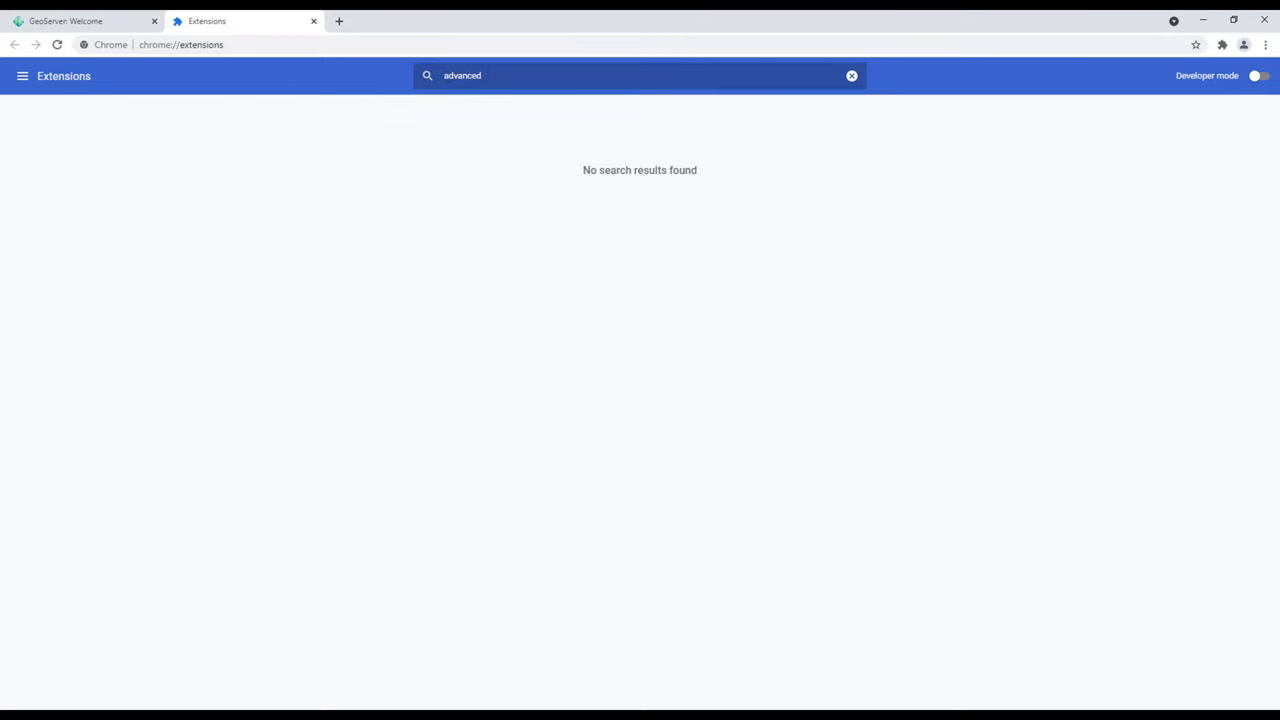
click(21, 77)
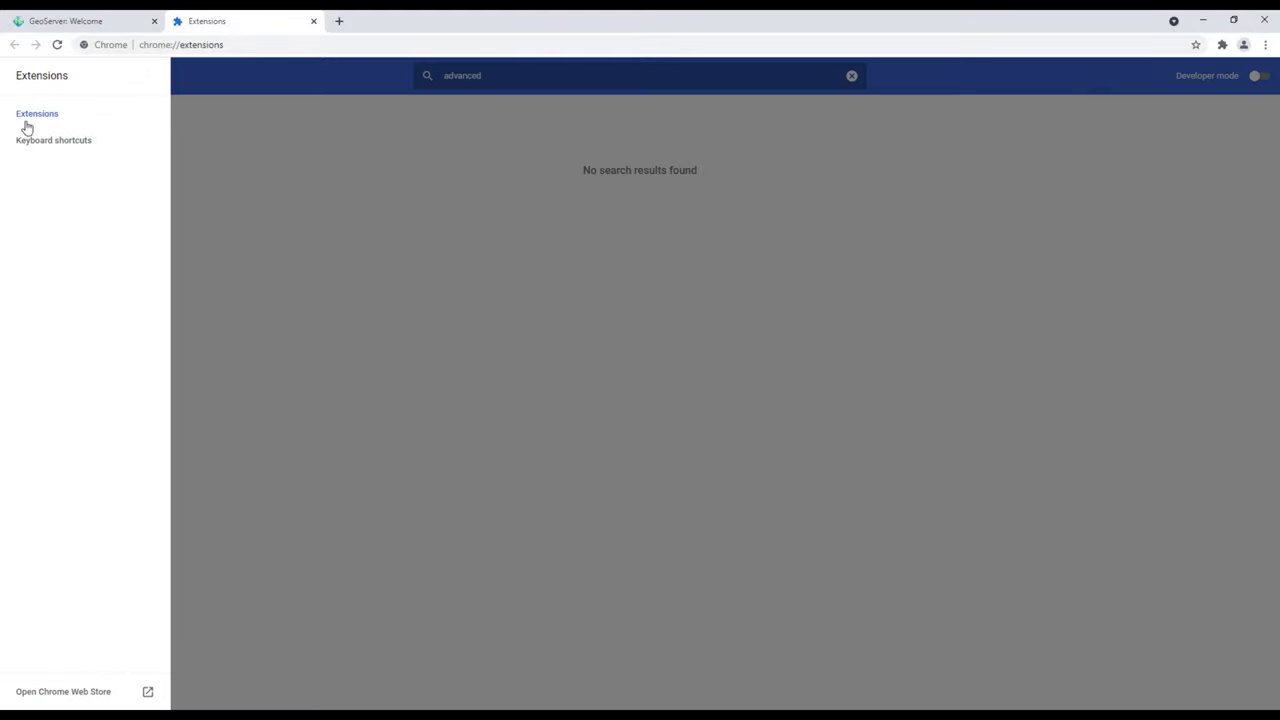
click(68, 689)
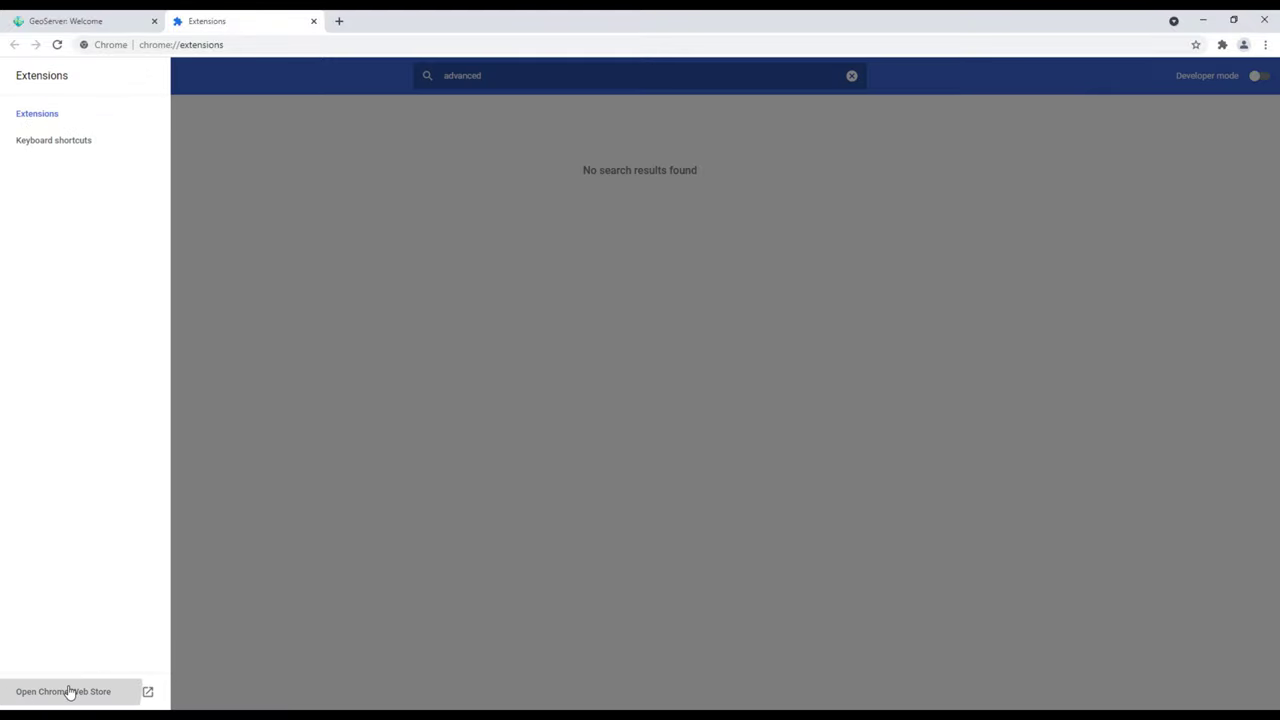
- Search the Chrome Web Store for 'rest client' and 'advanced rest client', filtered to Extensions
click(313, 21)
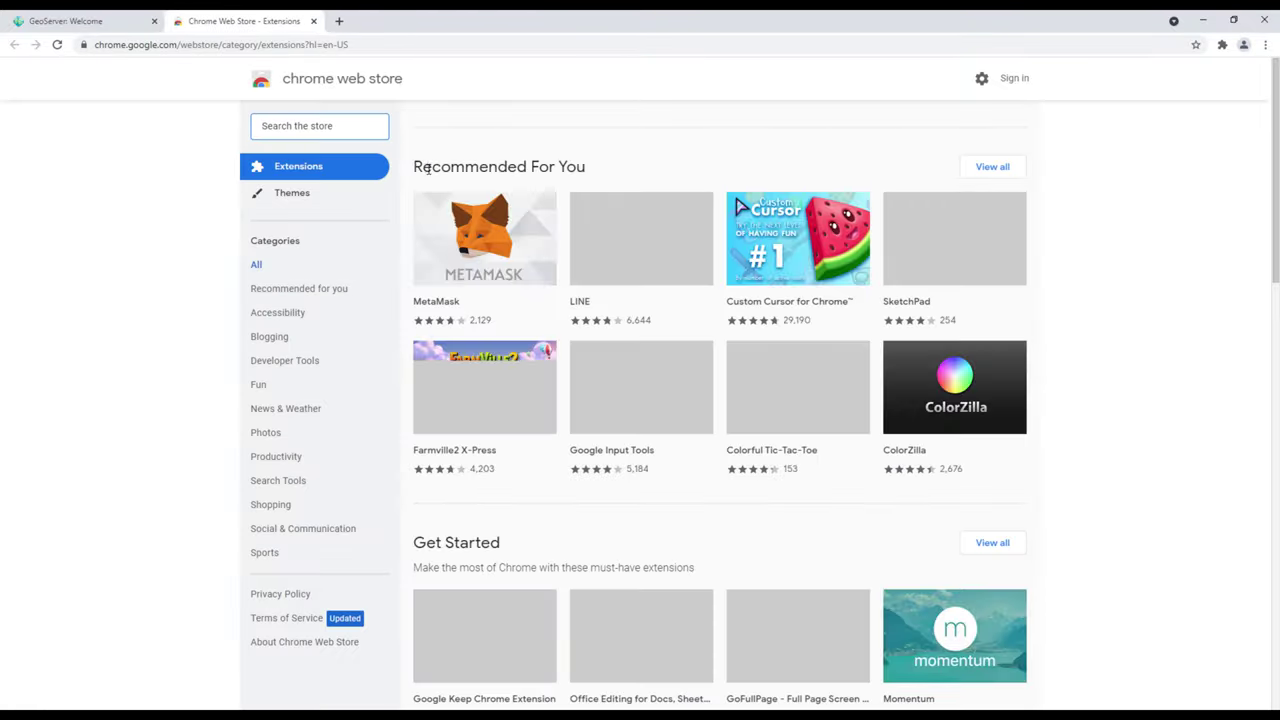
click(335, 125)
text(rest cli)
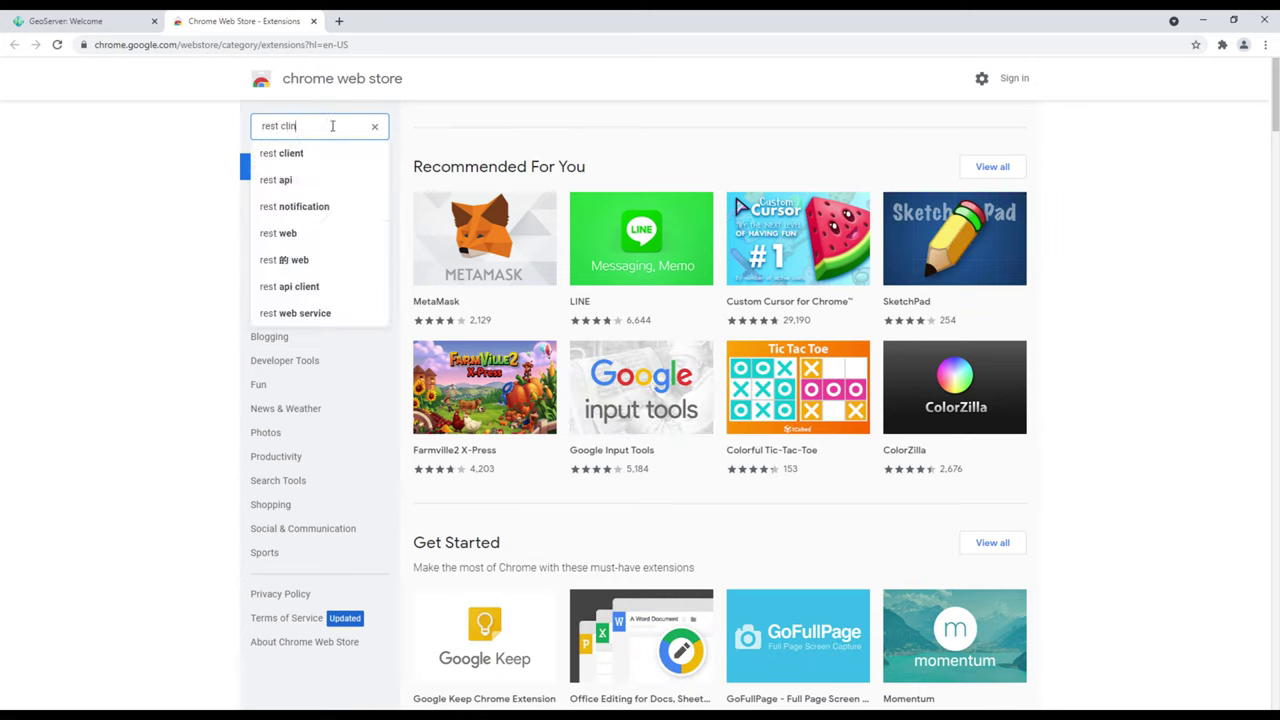
text(en)
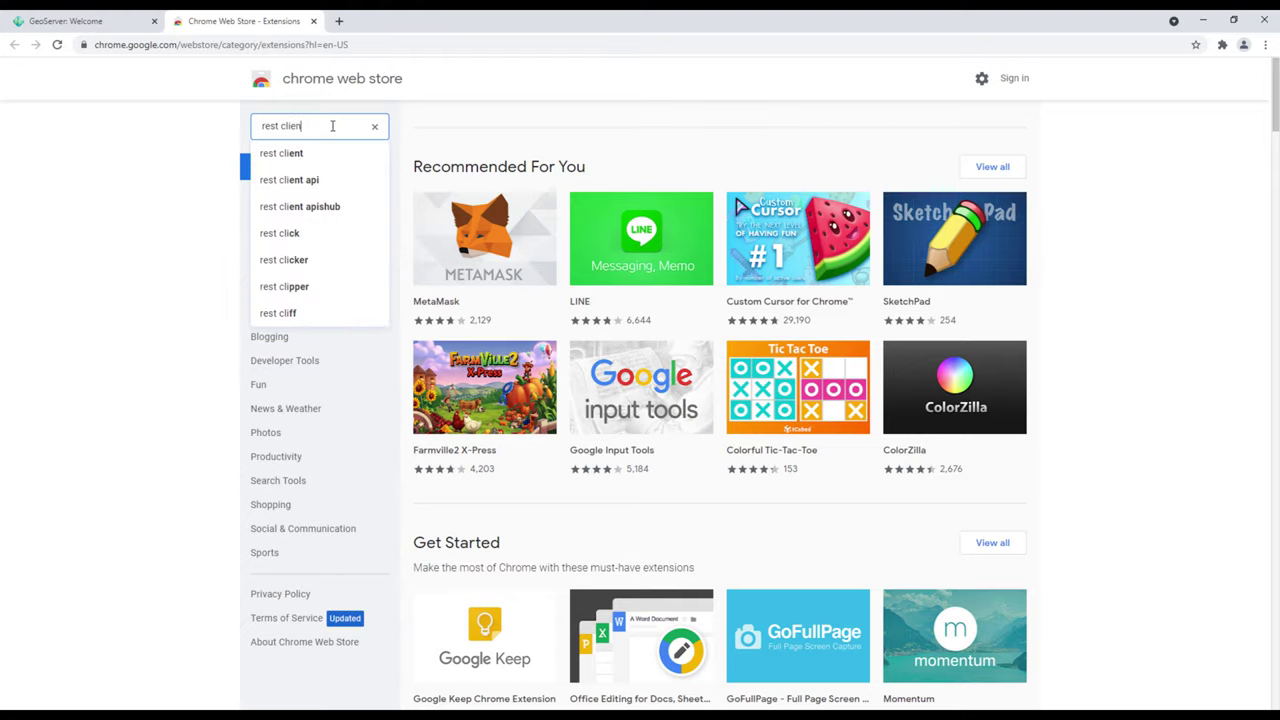
text(t)
key(Return)
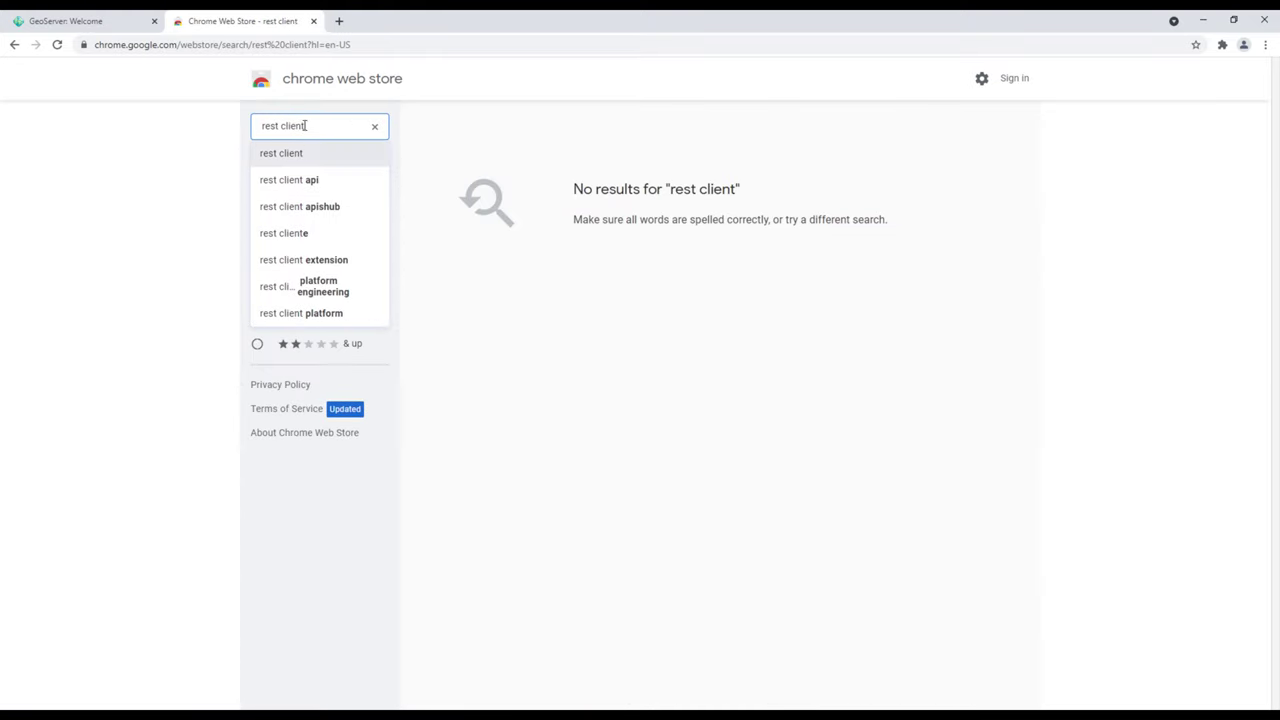
drag(305, 125, 262, 126)
text(ad)
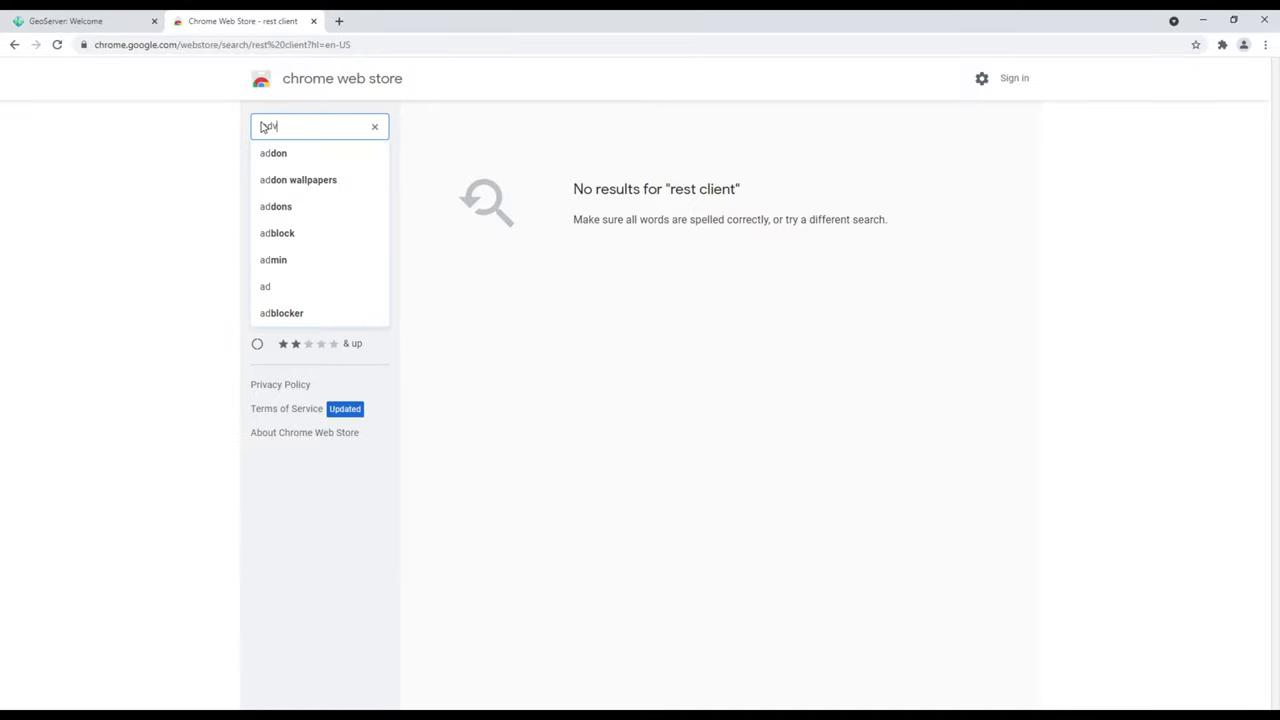
text(vanced r)
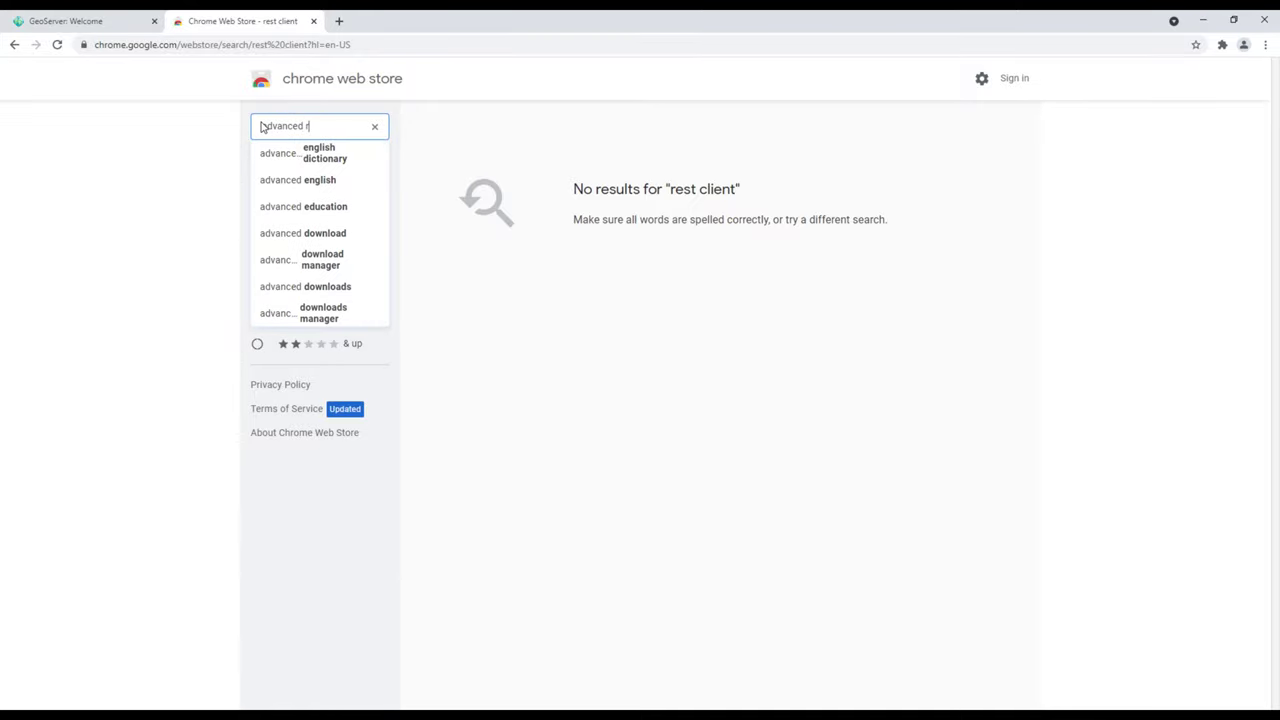
text(est)
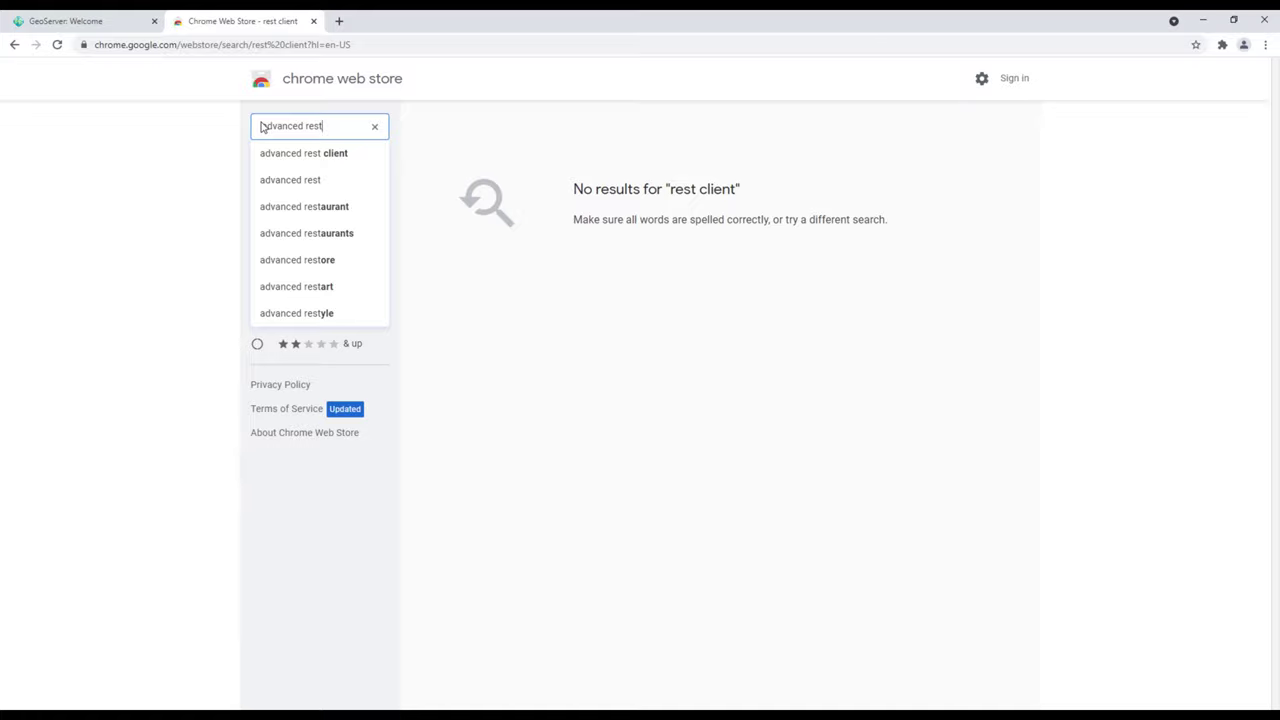
text( client)
key(Return)
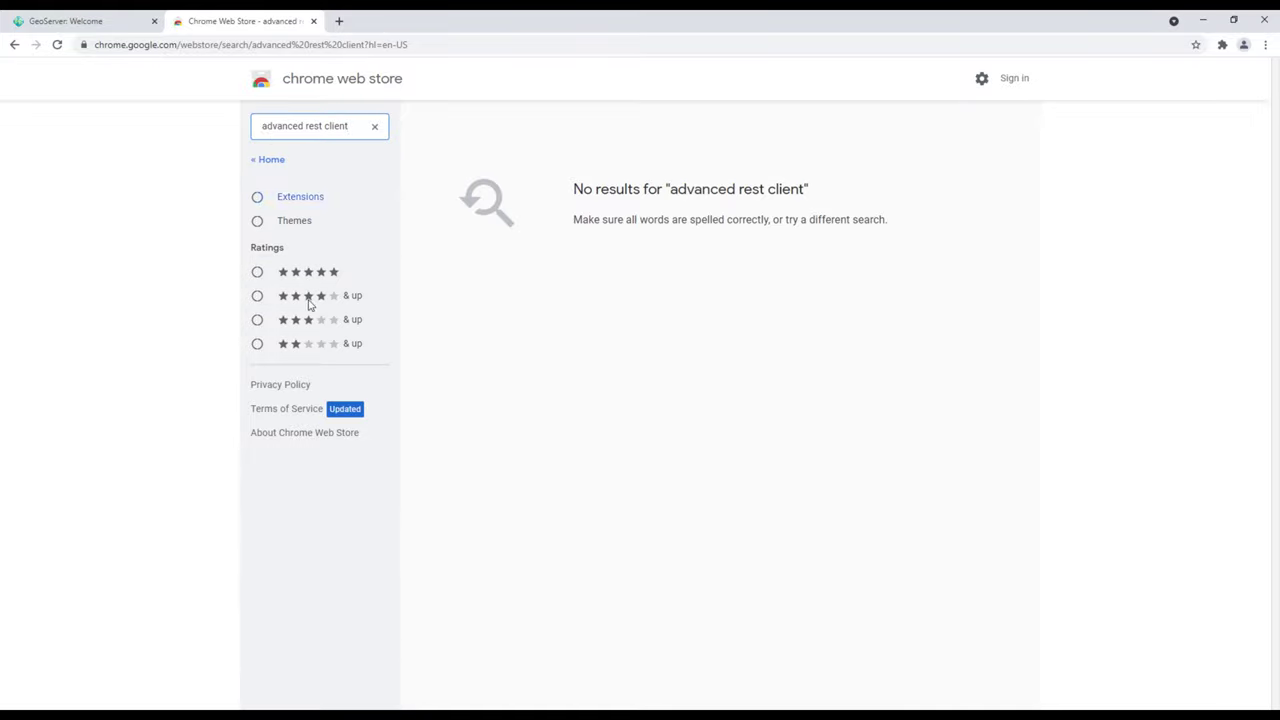
click(300, 197)
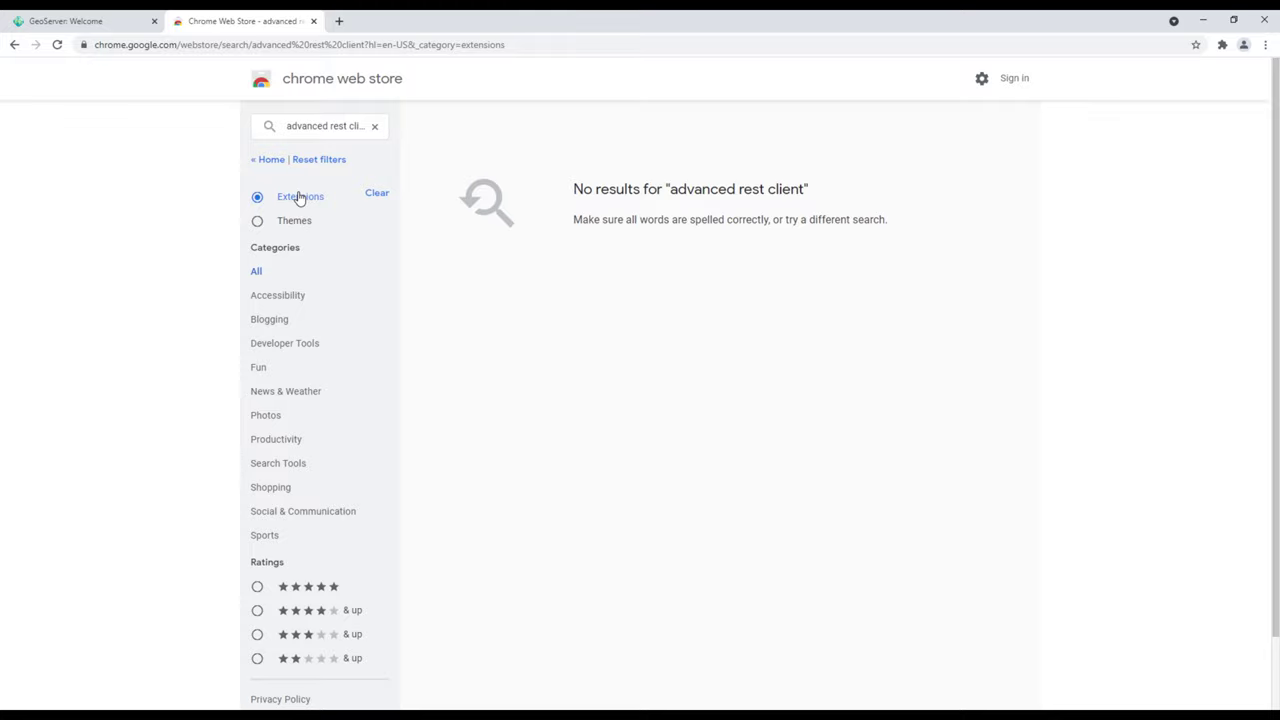
- Run a Google web search for 'advanced rest client' from the address bar
click(262, 45)
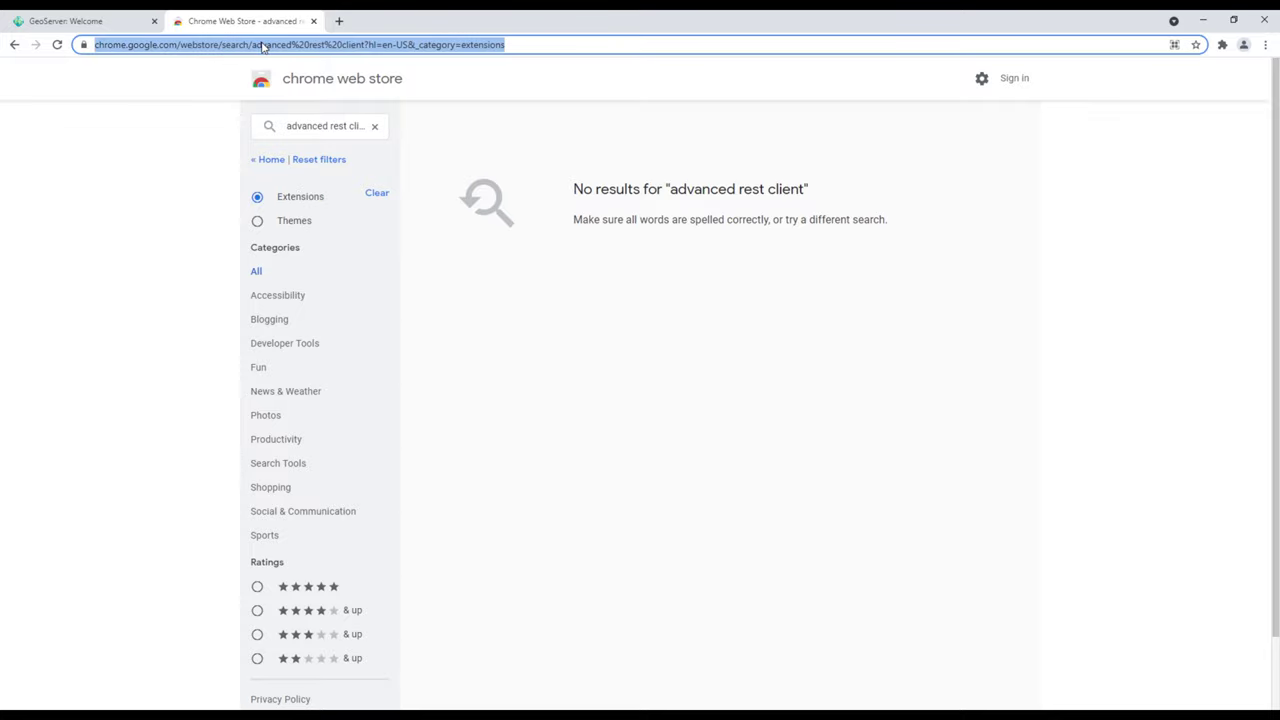
text(adveanced)
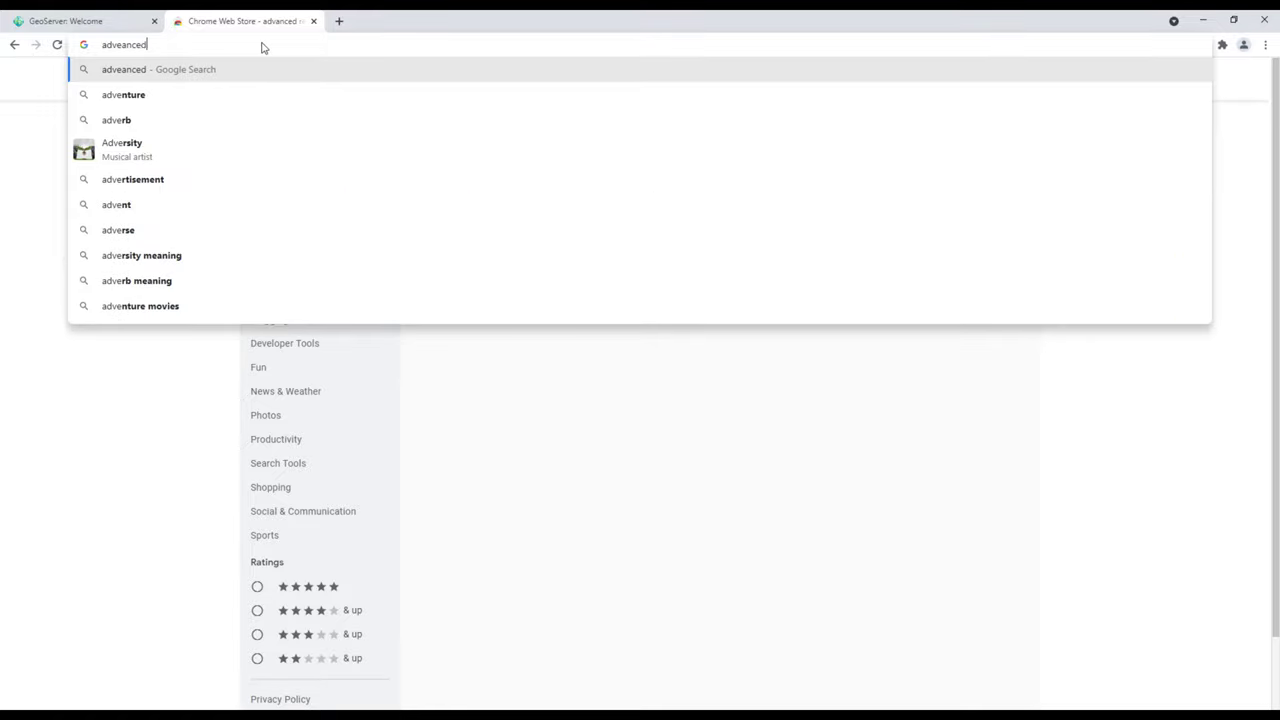
text( rest clin)
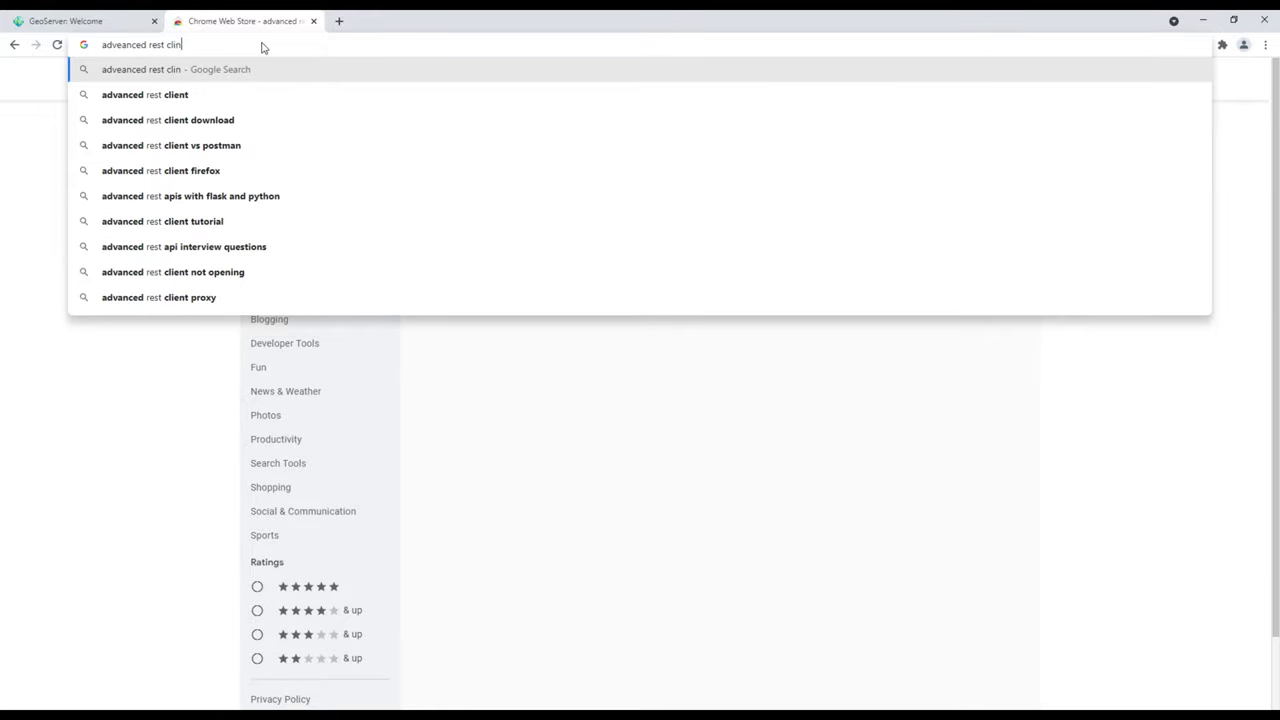
text(e)
key(BackSpace)
key(BackSpace)
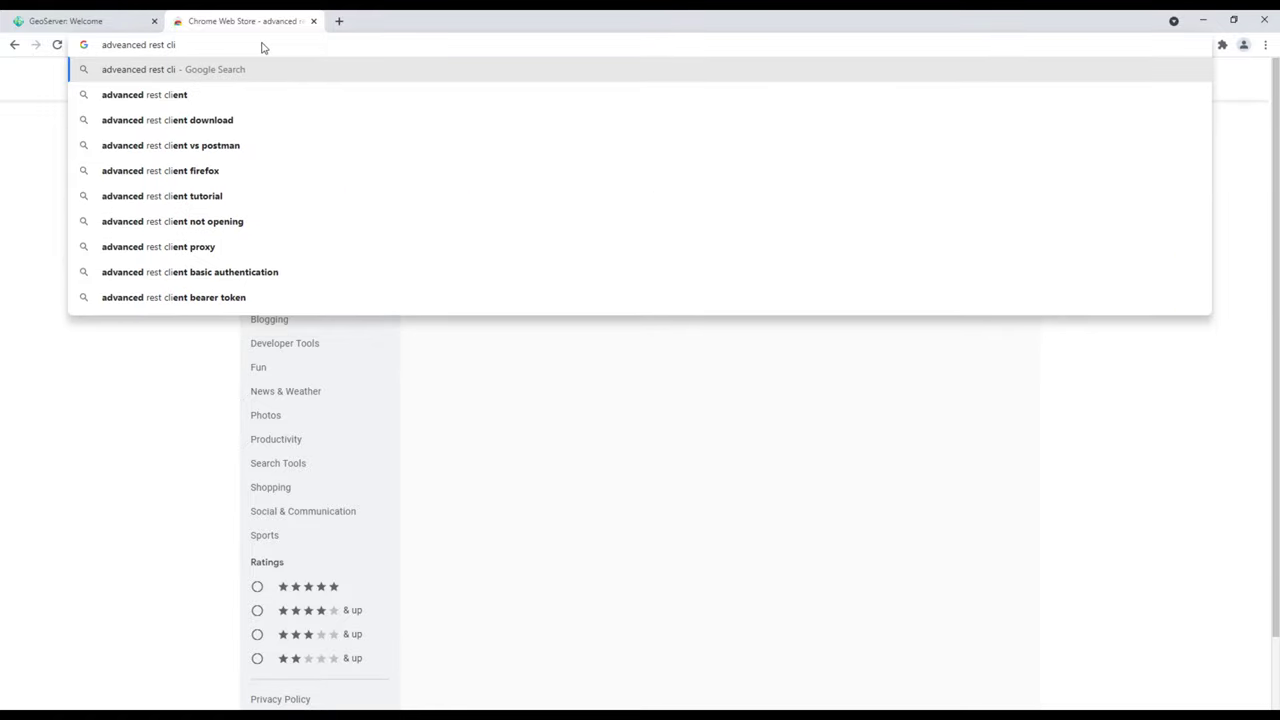
text(ent)
key(Return)
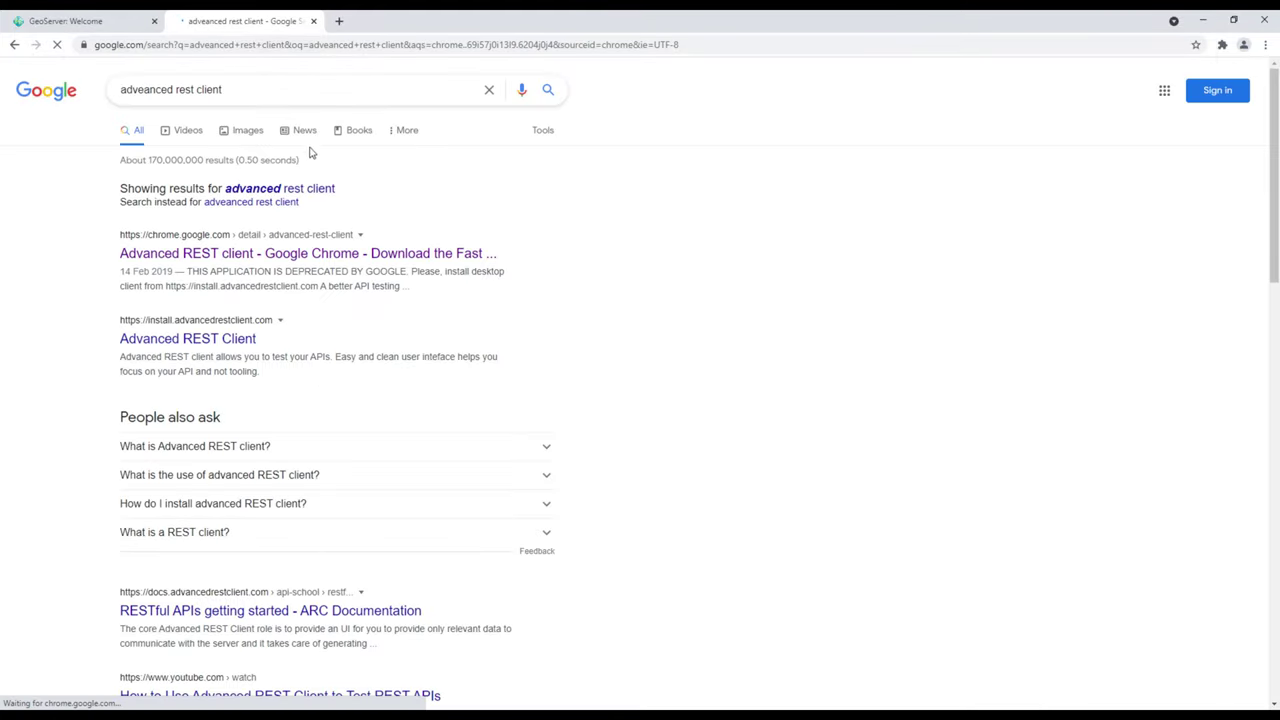
- Open the Advanced REST client store listing and add the app to Chrome
click(200, 255)
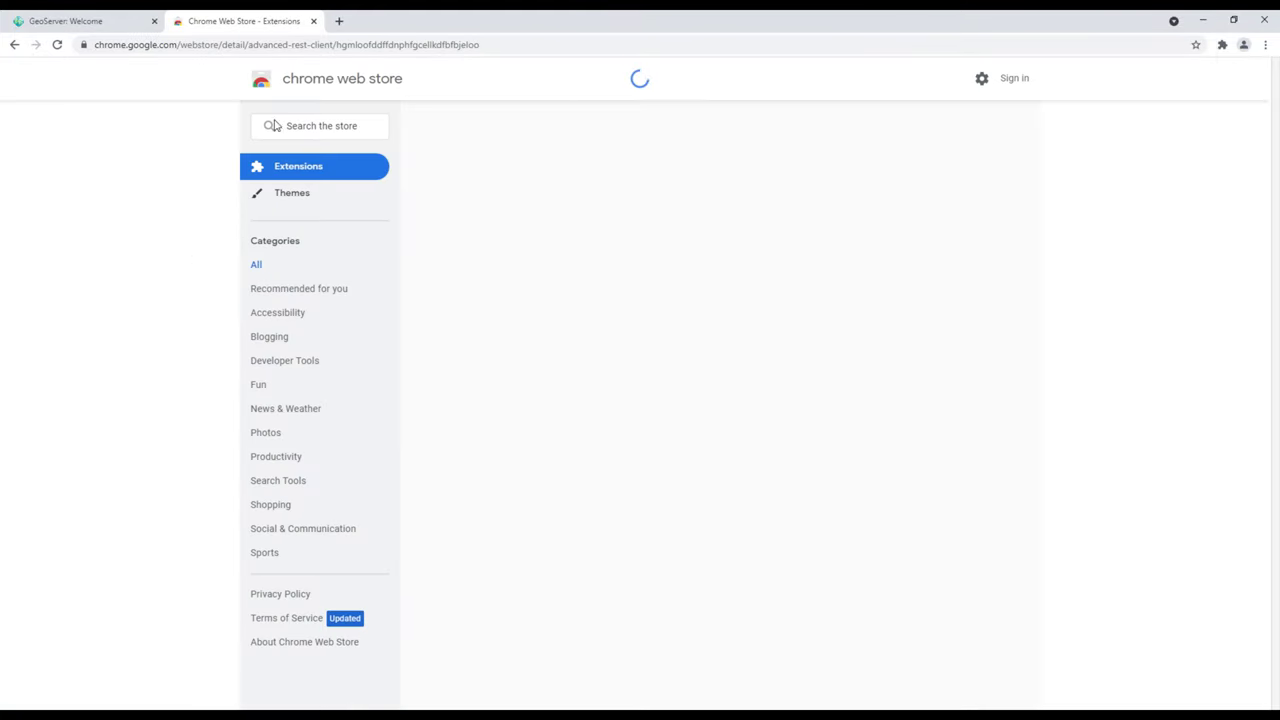
drag(355, 172, 537, 172)
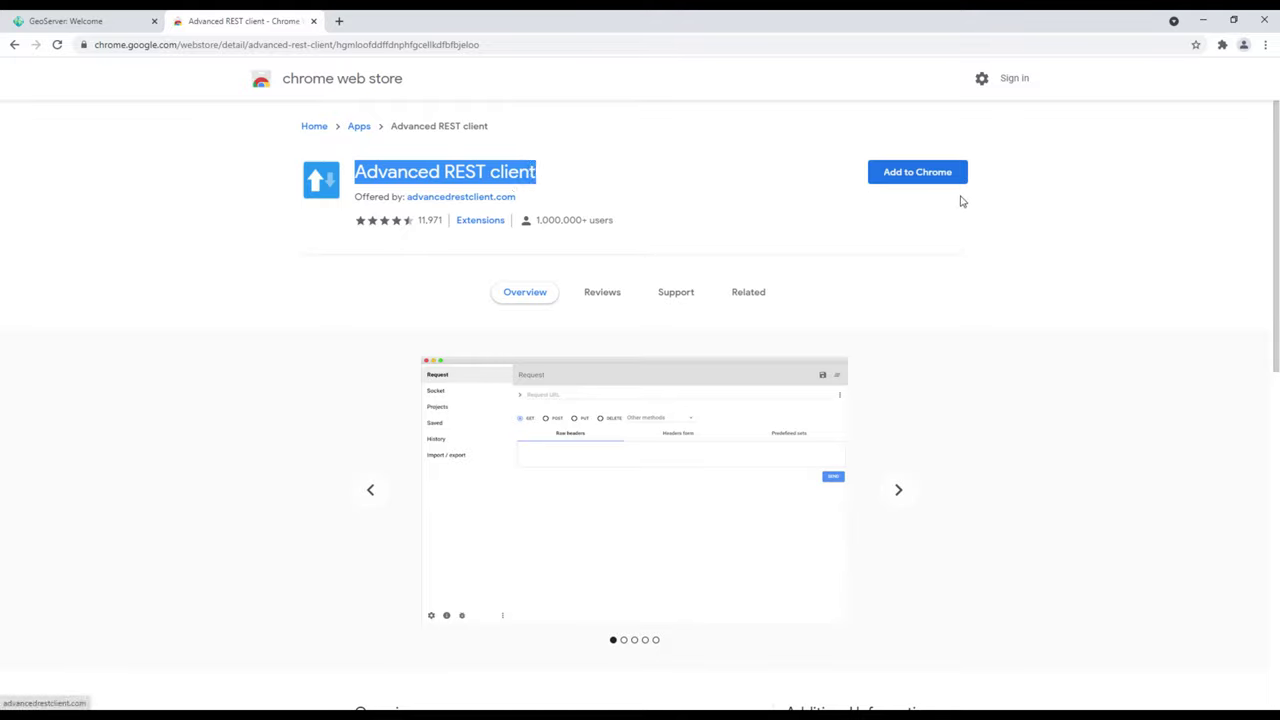
click(935, 176)
click(692, 176)
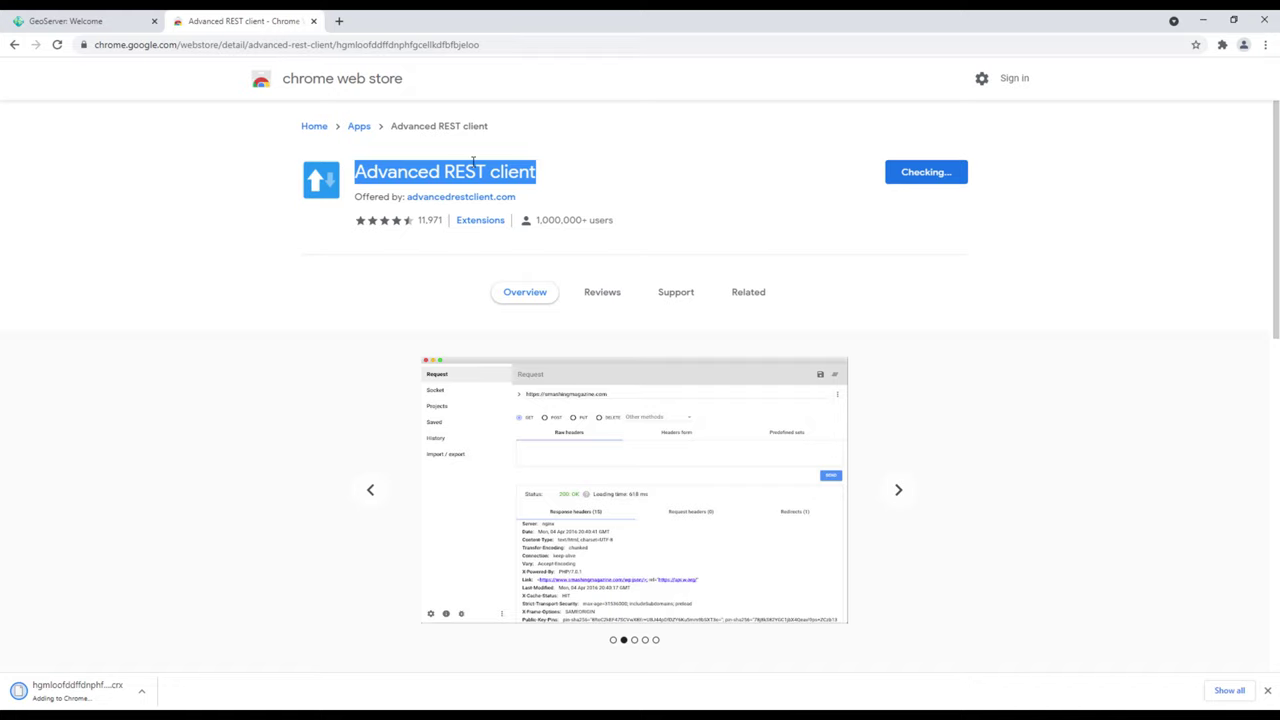
click(519, 173)
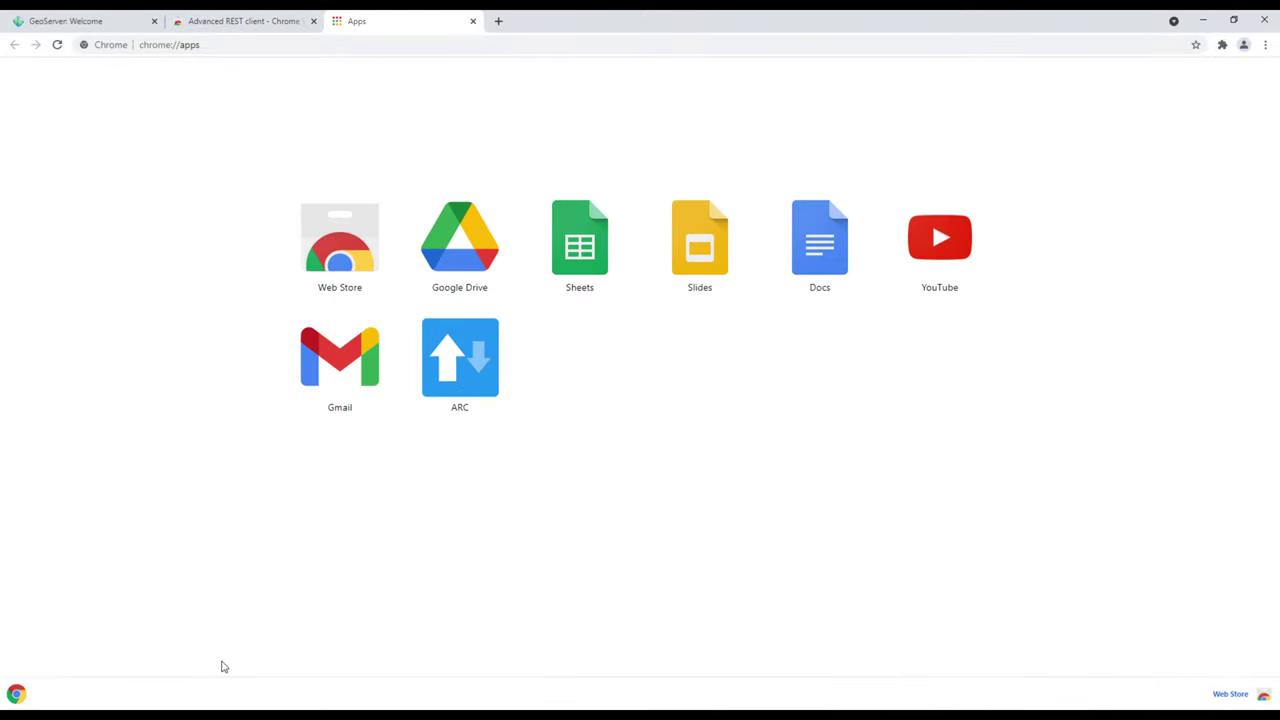
- Launch Advanced REST Client, page through its welcome tour to Privacy, close it, then close the app
key(super)
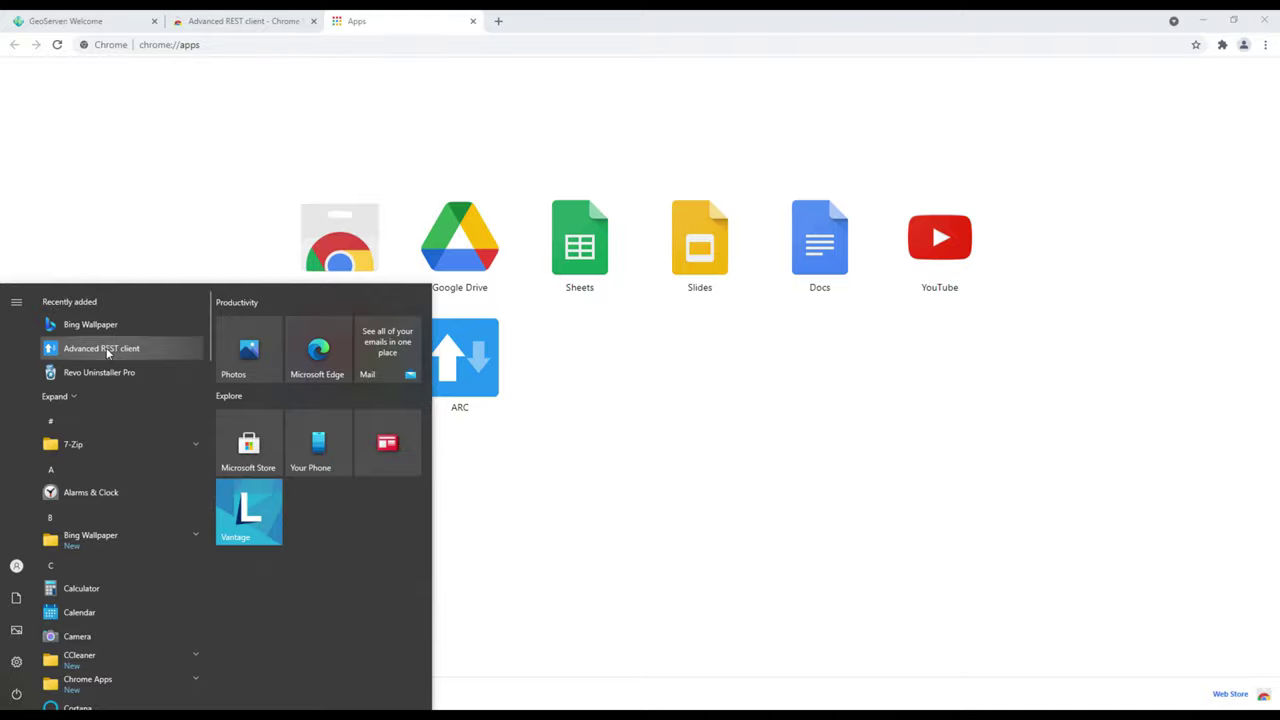
click(107, 350)
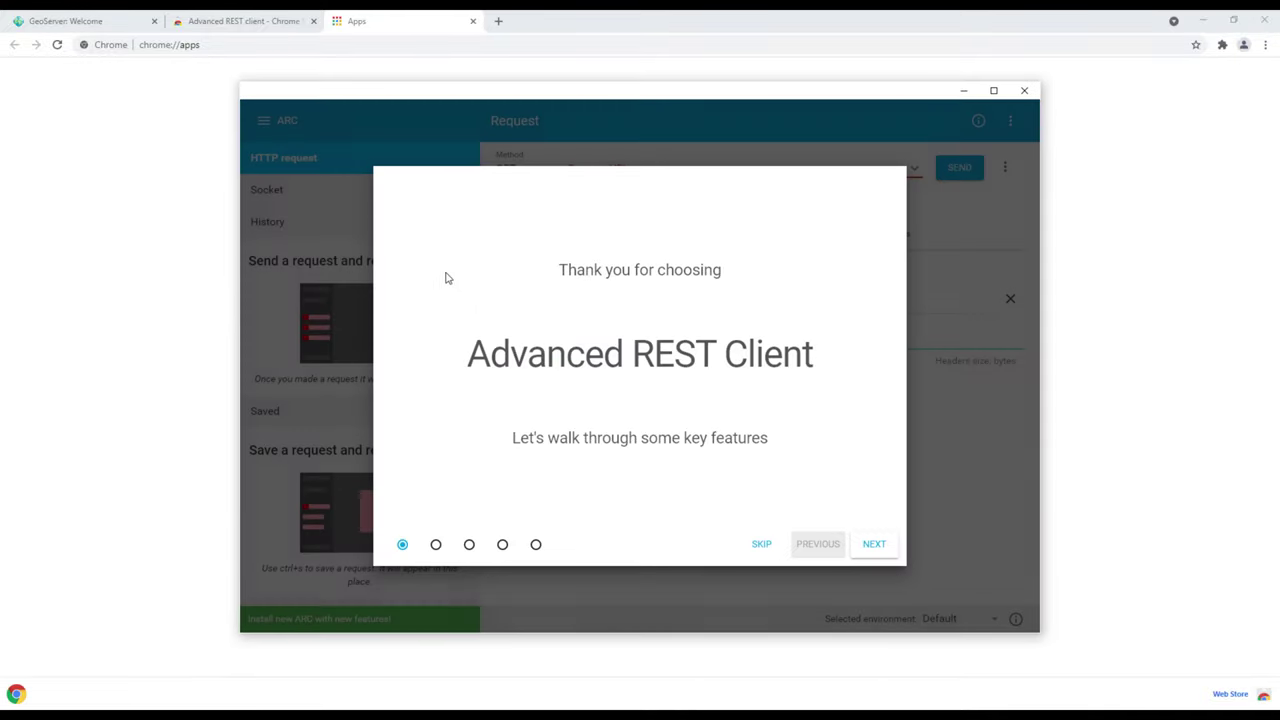
click(436, 545)
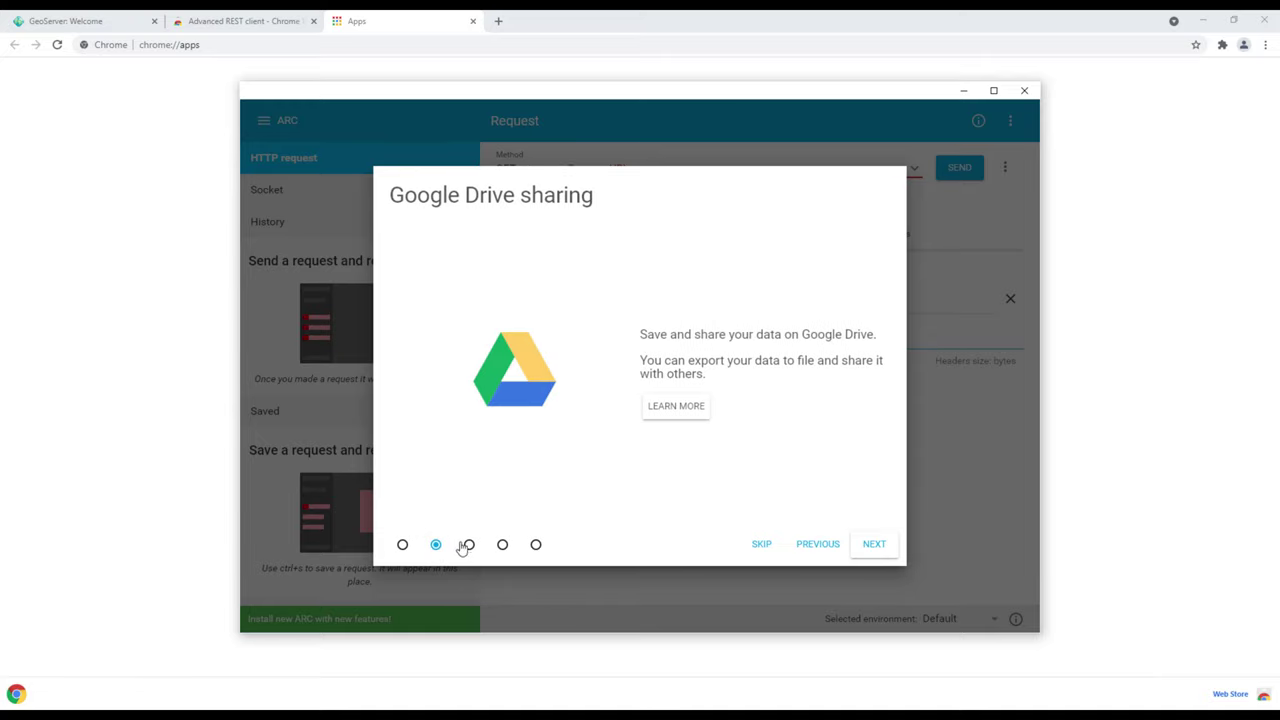
click(469, 544)
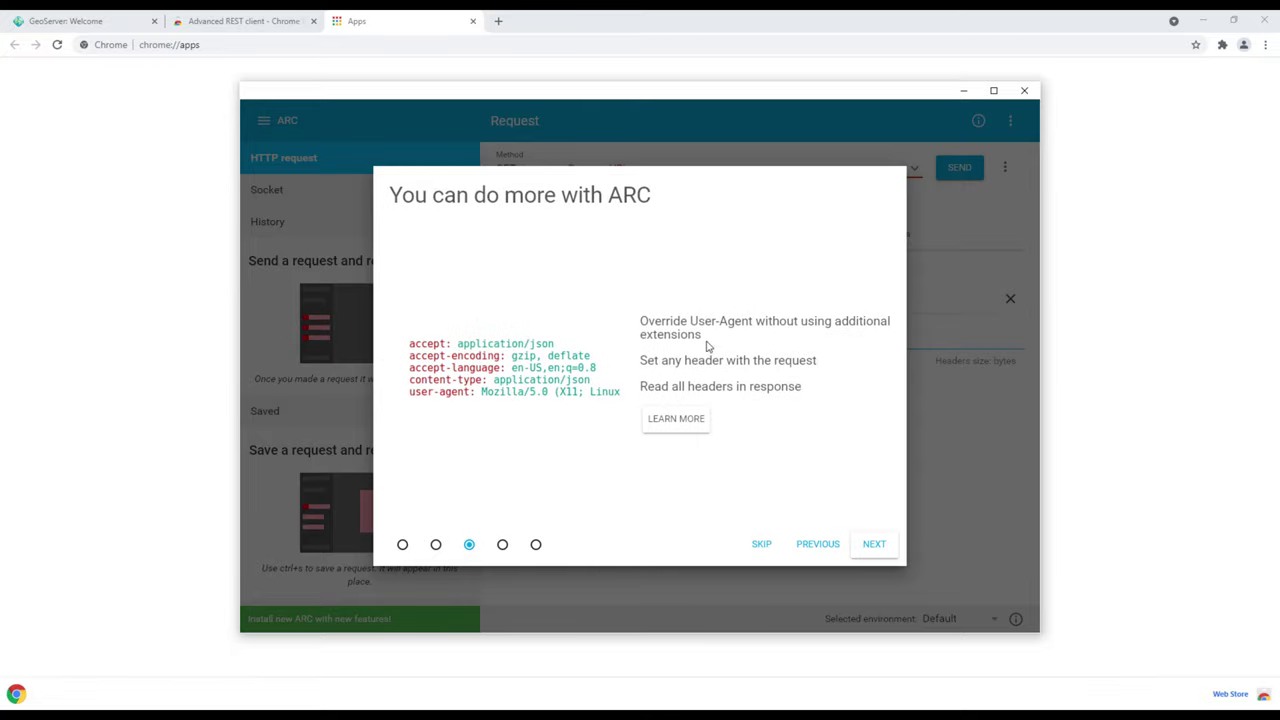
click(502, 544)
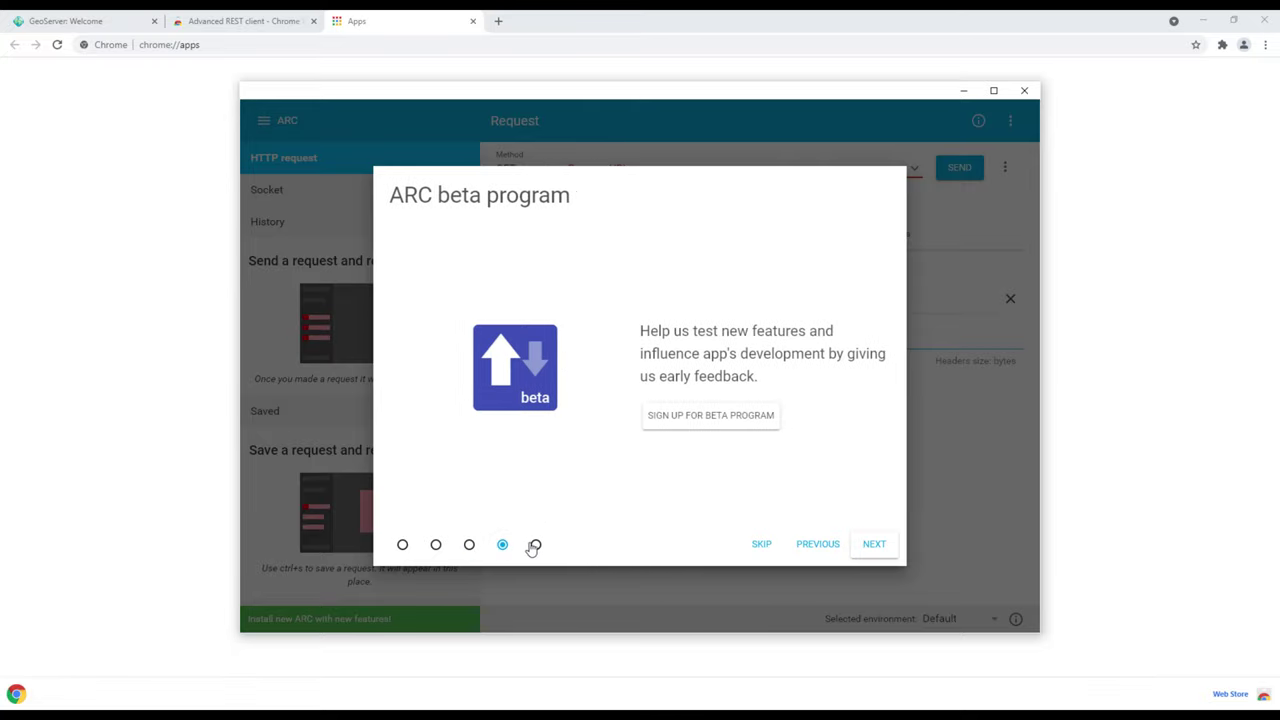
click(535, 545)
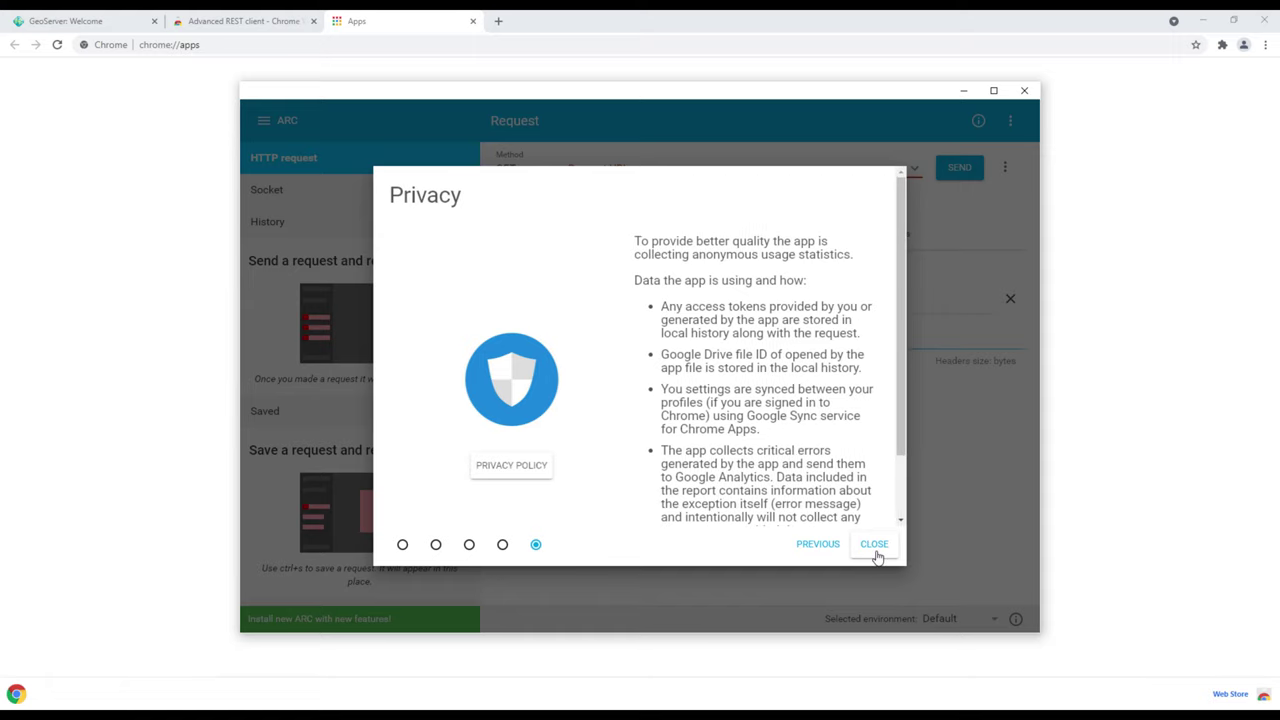
click(874, 545)
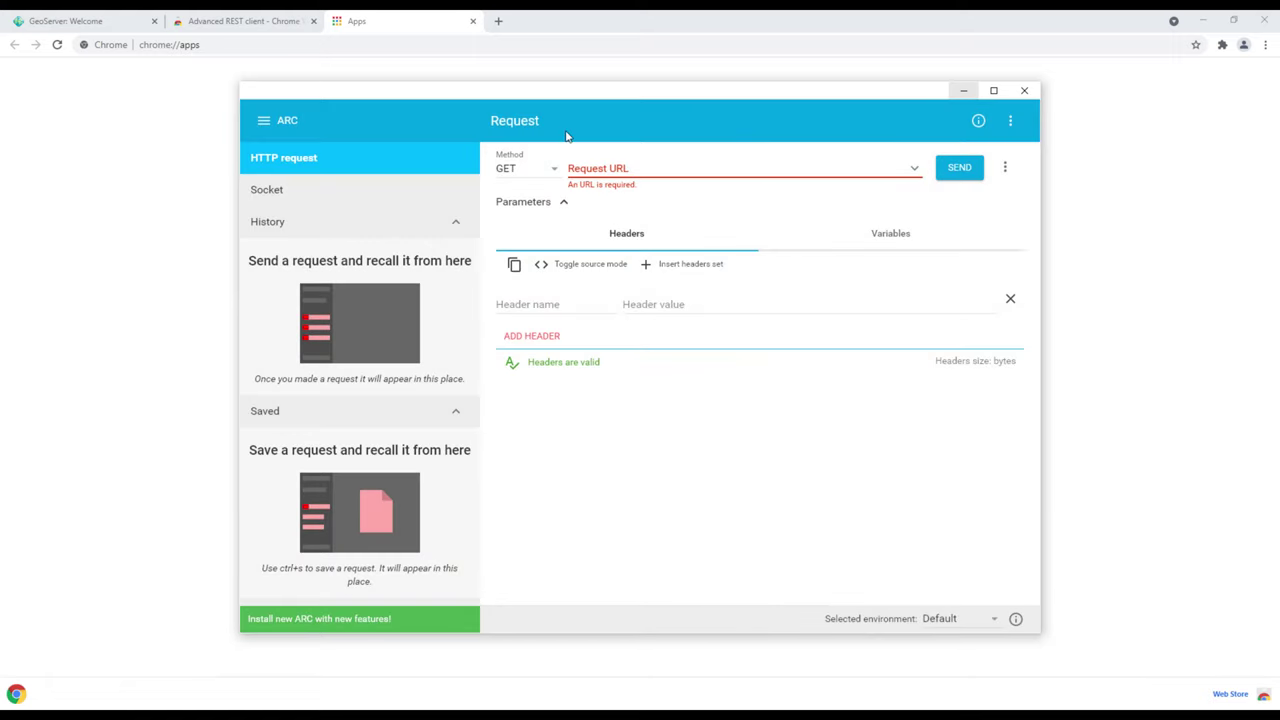
click(963, 91)
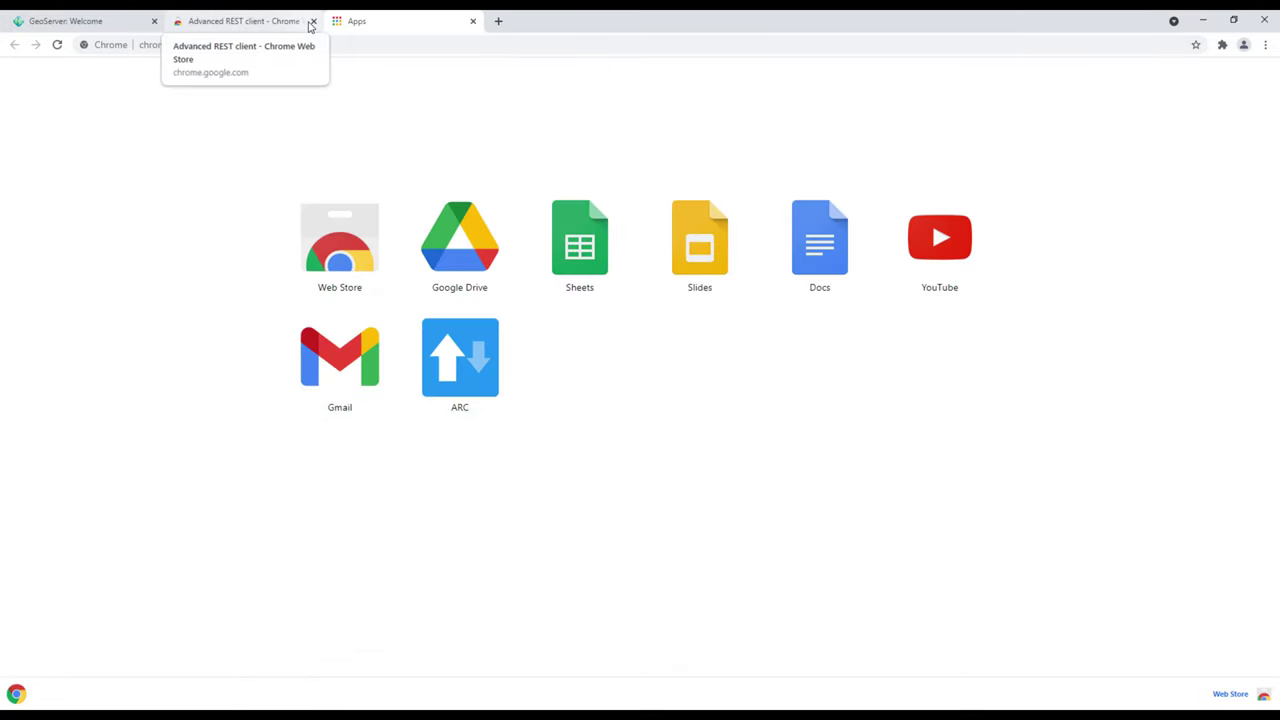
- On the GeoServer Welcome tab, review the WFS and WMS capability links, then open WFS 1.0.0
click(92, 17)
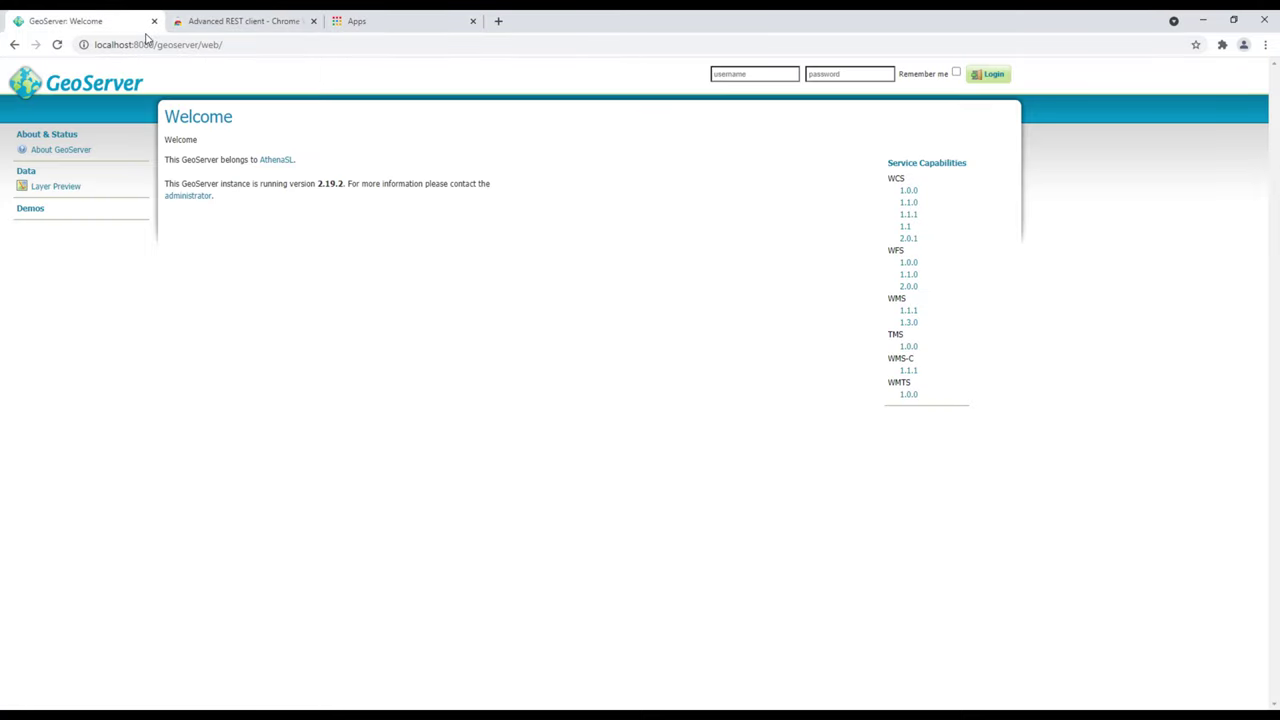
drag(897, 258, 905, 286)
double_click(895, 250)
double_click(895, 179)
double_click(896, 298)
click(890, 337)
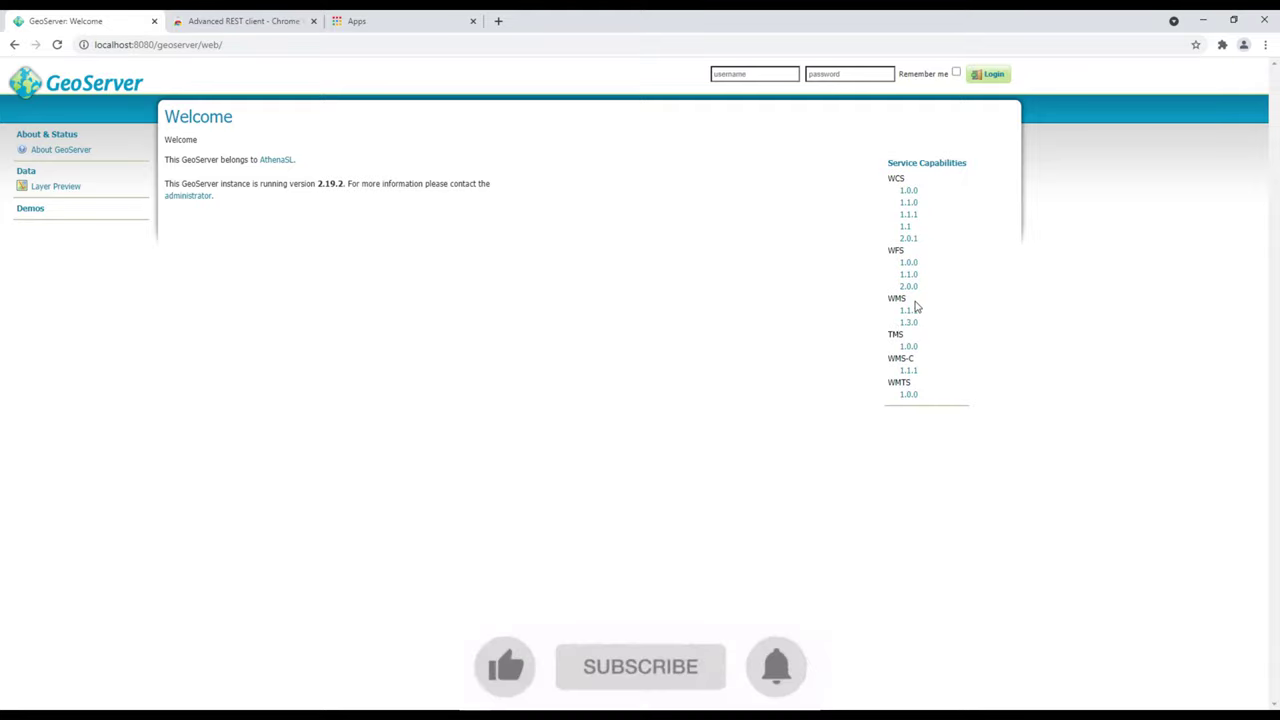
double_click(896, 298)
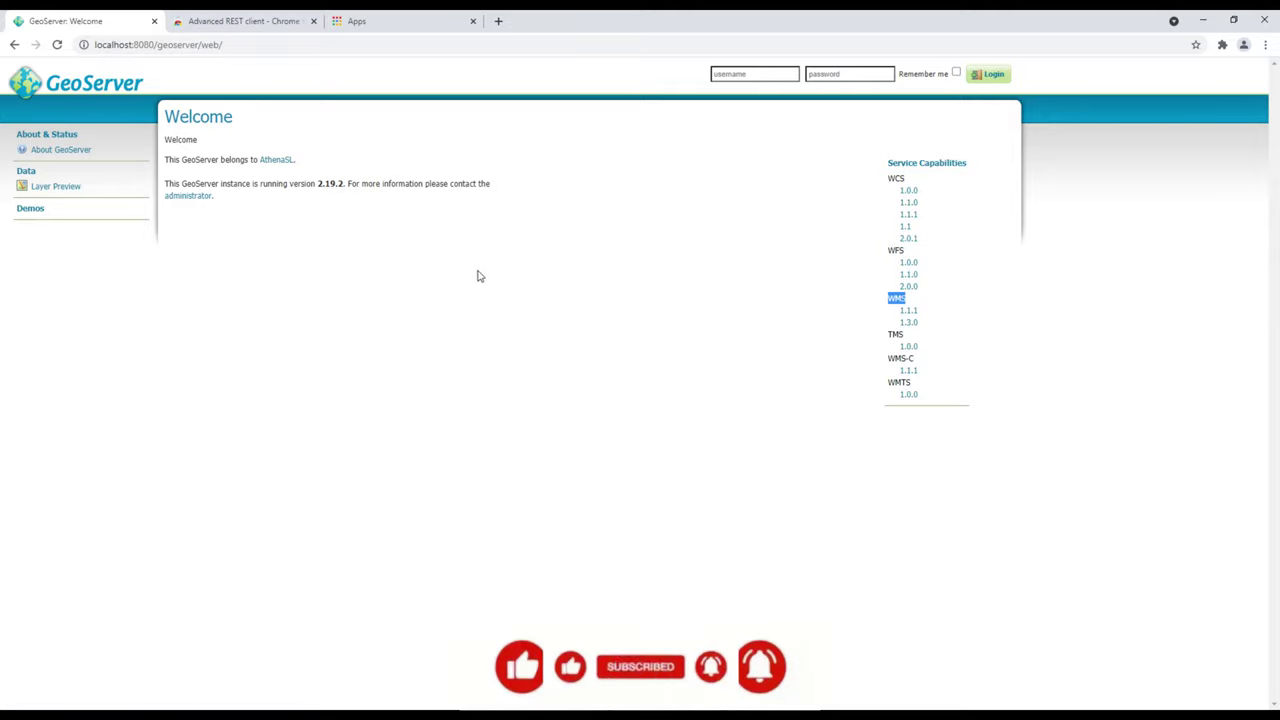
drag(316, 184, 338, 184)
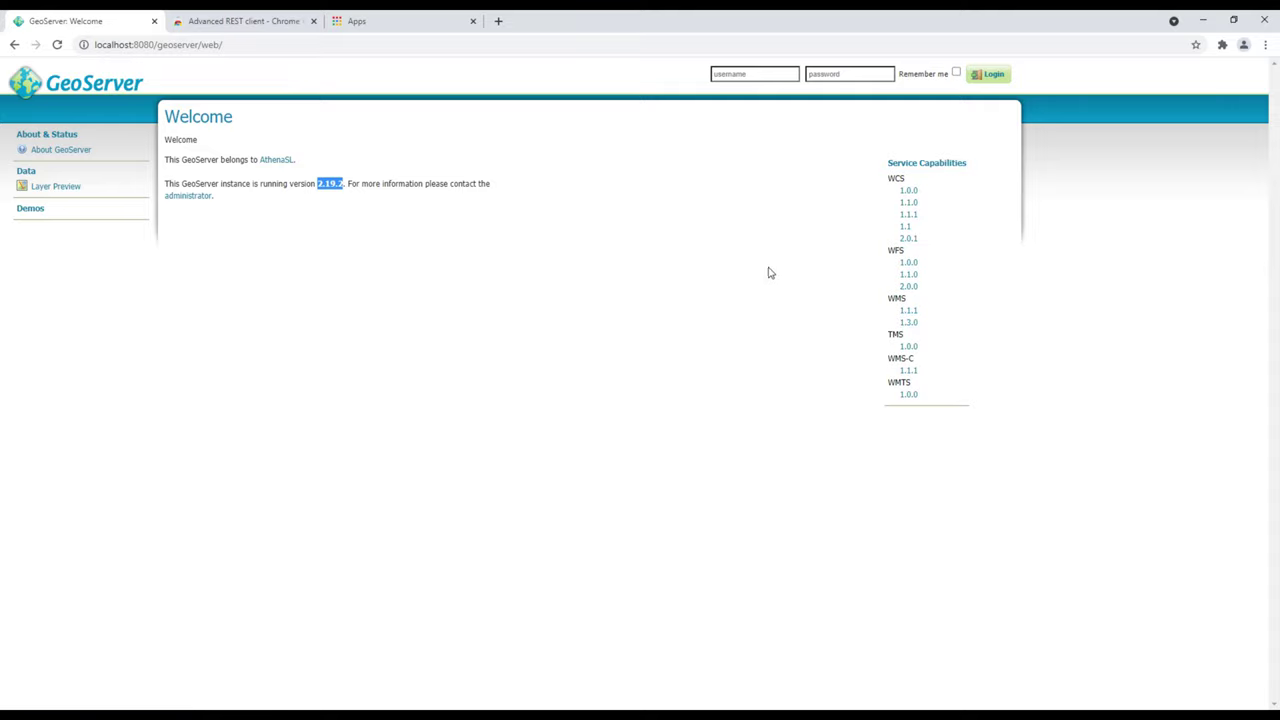
click(912, 266)
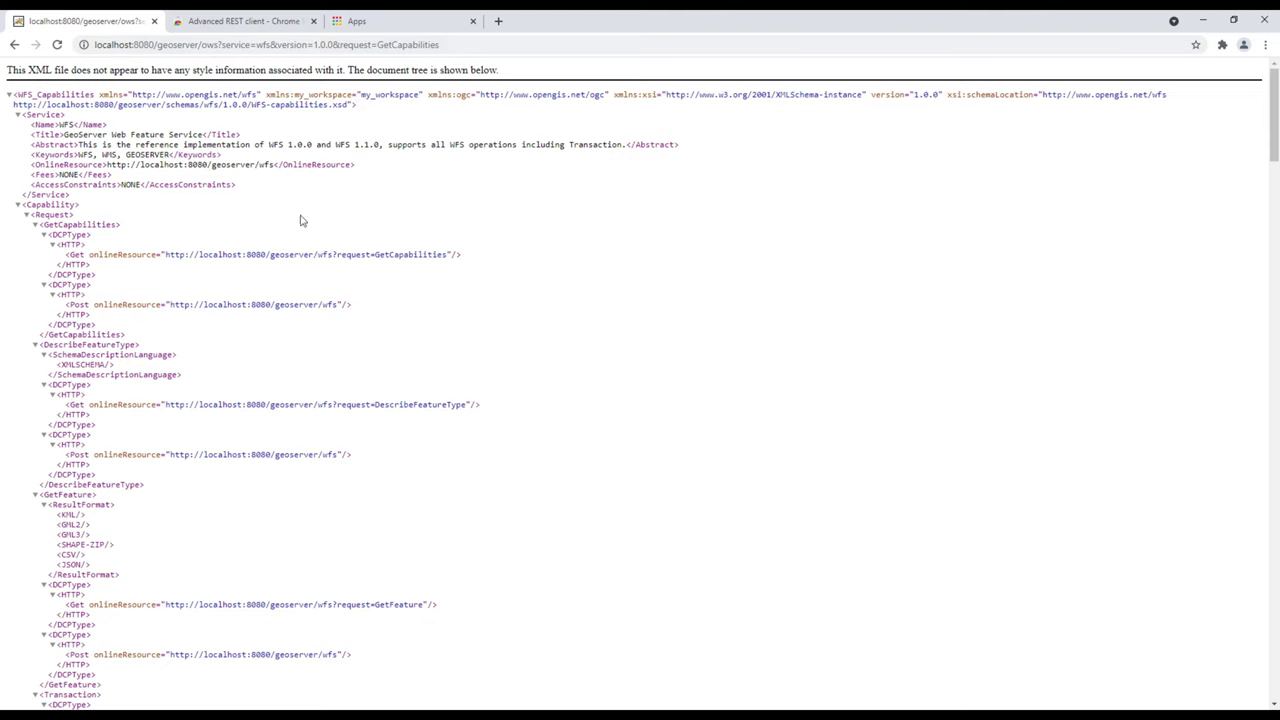
scroll(277, 364, down, 1)
scroll(277, 364, up, 1)
drag(82, 144, 507, 147)
click(565, 147)
drag(108, 165, 266, 166)
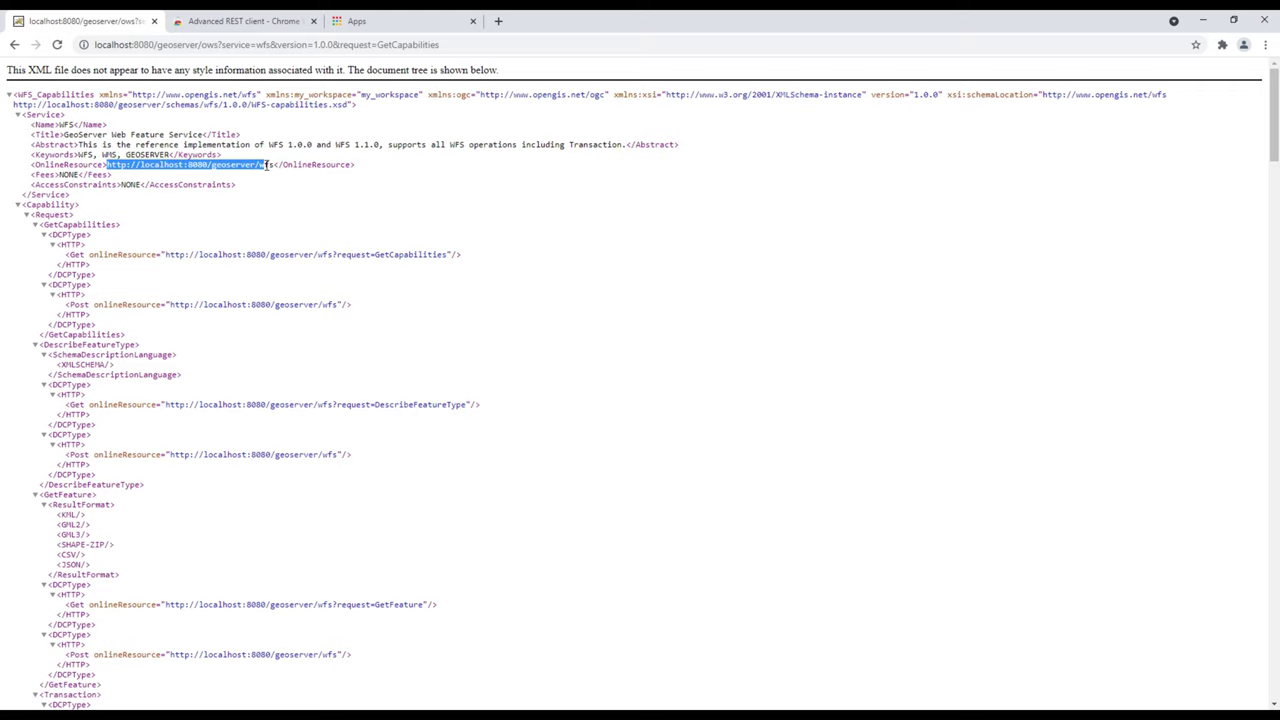
scroll(240, 370, down, 5)
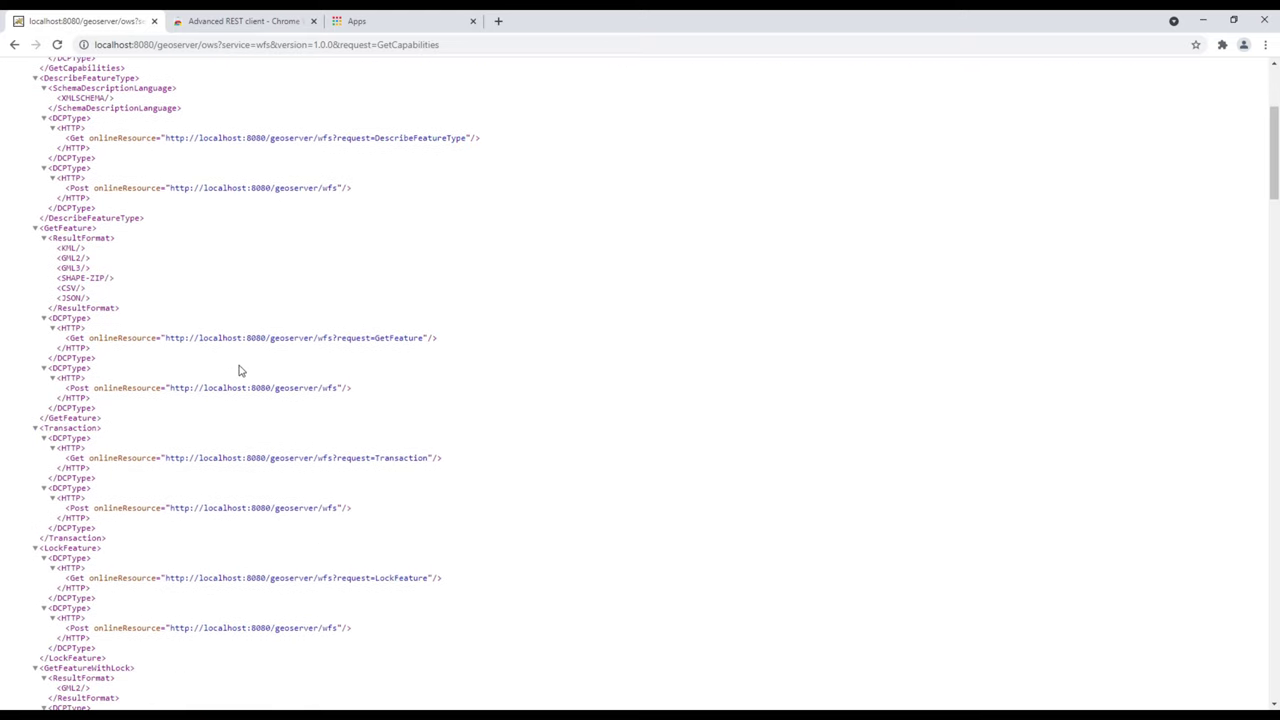
scroll(240, 370, down, 10)
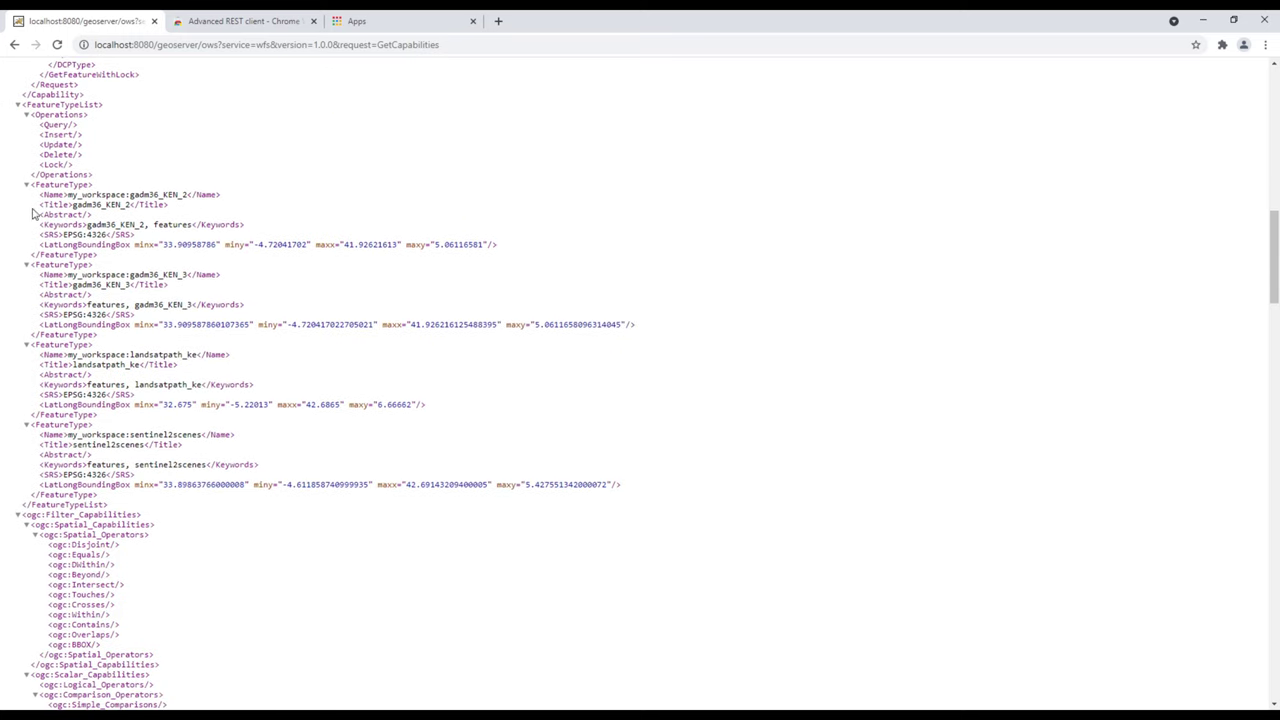
drag(67, 194, 98, 194)
click(60, 178)
scroll(122, 375, down, 18)
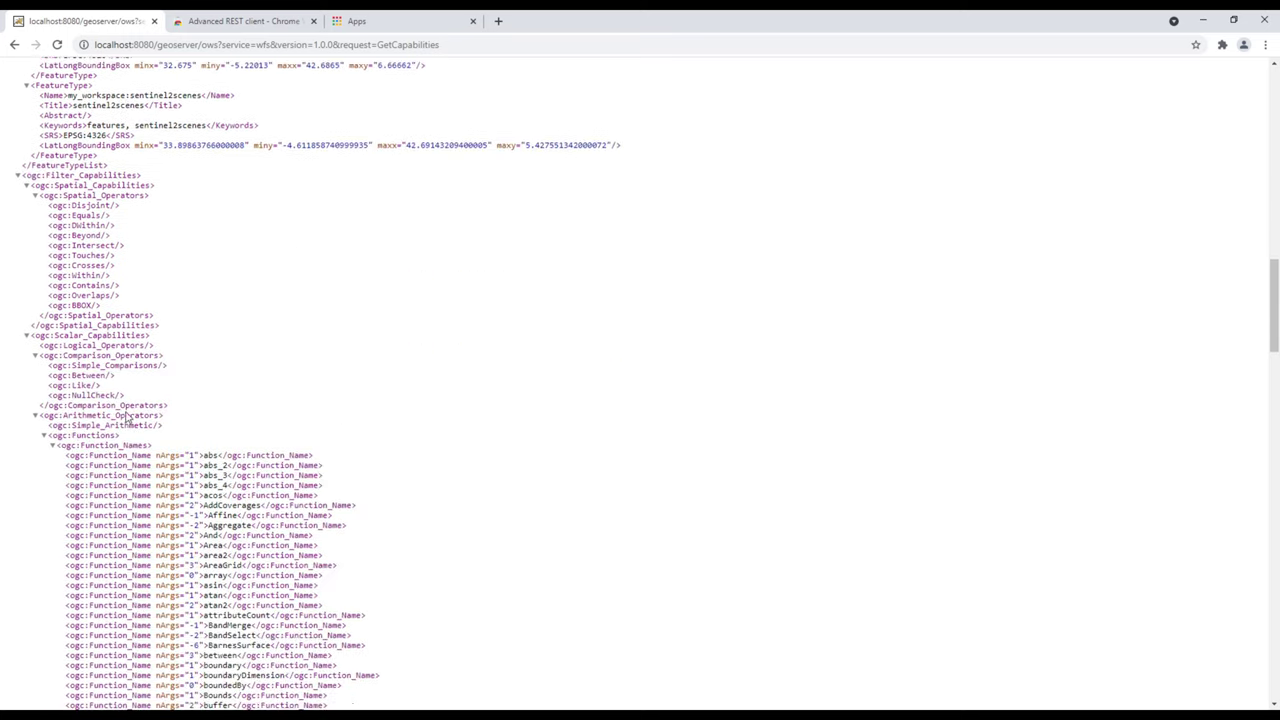
scroll(126, 417, up, 20)
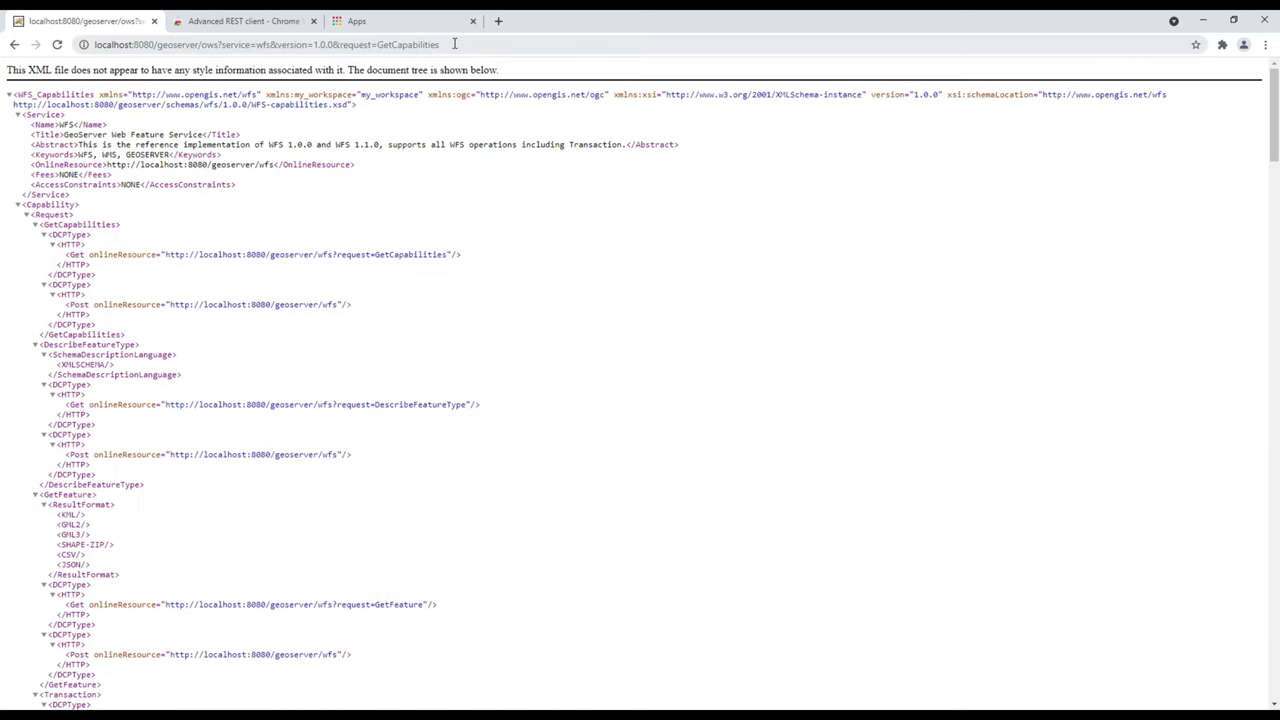
- Change service=wfs to service=wms in the request URL, downloading getcapabilities_1.3.0.xml
drag(440, 45, 84, 45)
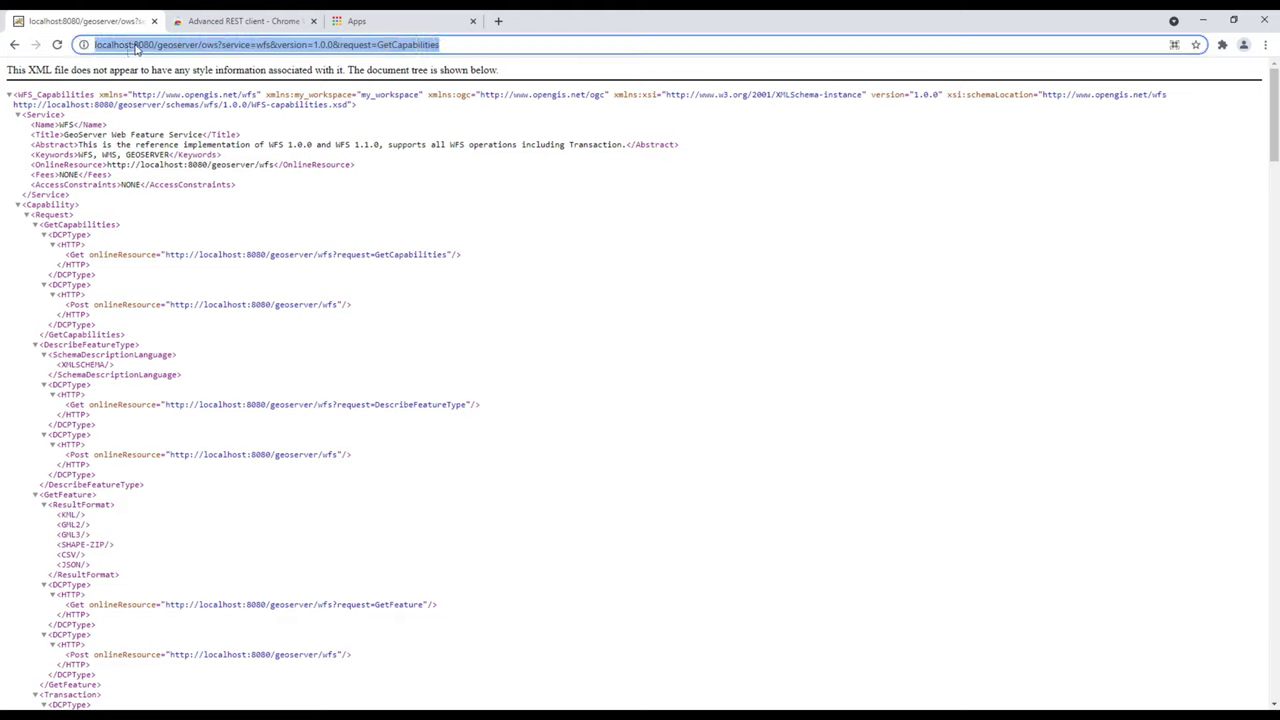
click(133, 45)
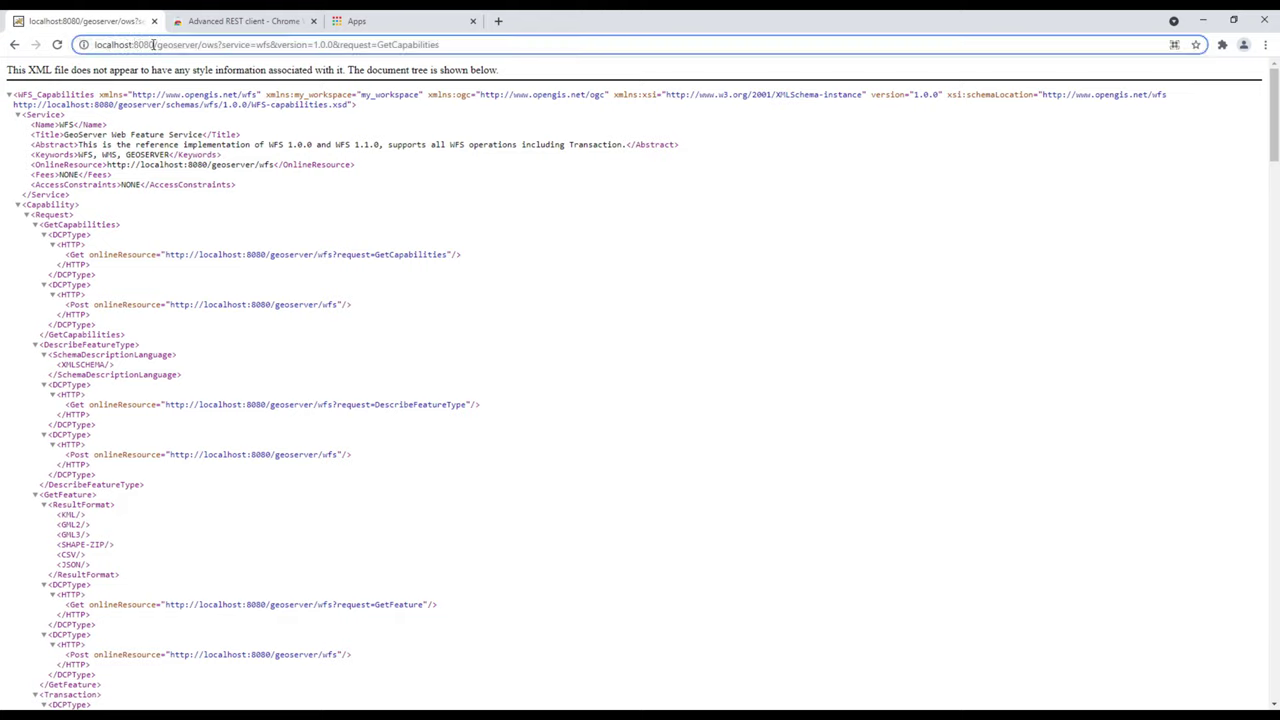
drag(156, 45, 92, 45)
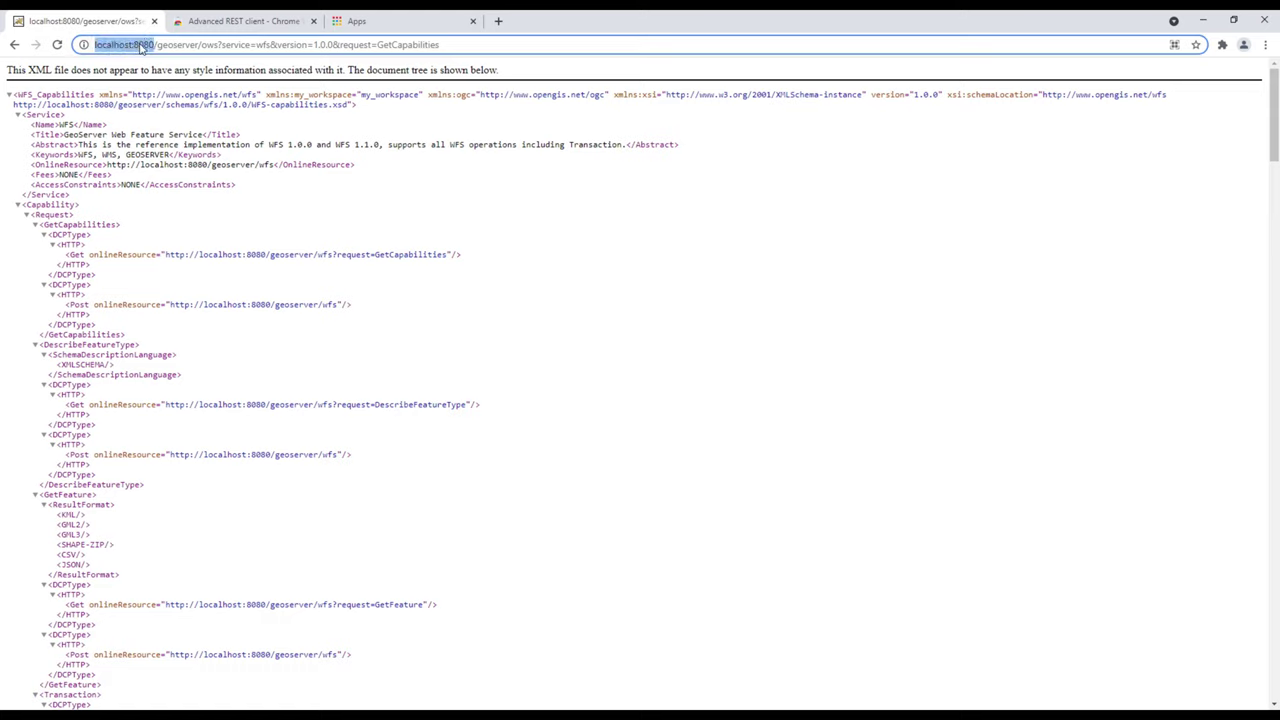
drag(147, 50, 219, 45)
click(213, 45)
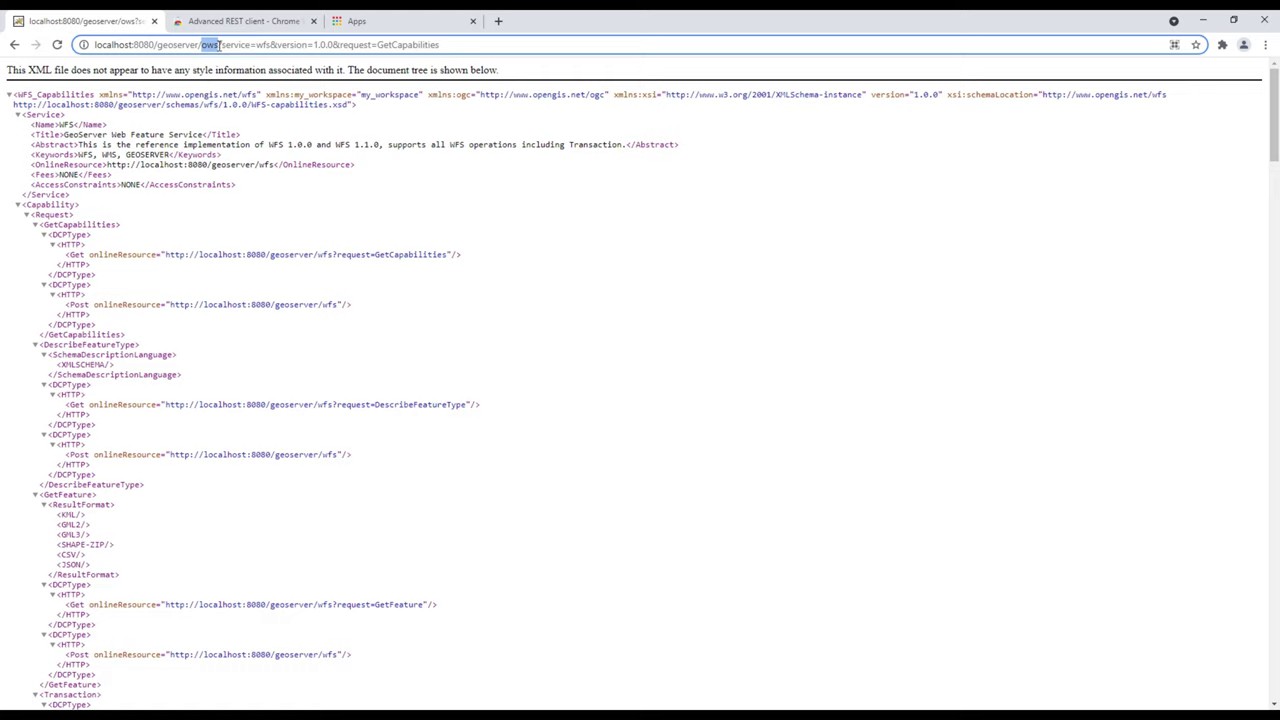
drag(221, 44, 265, 46)
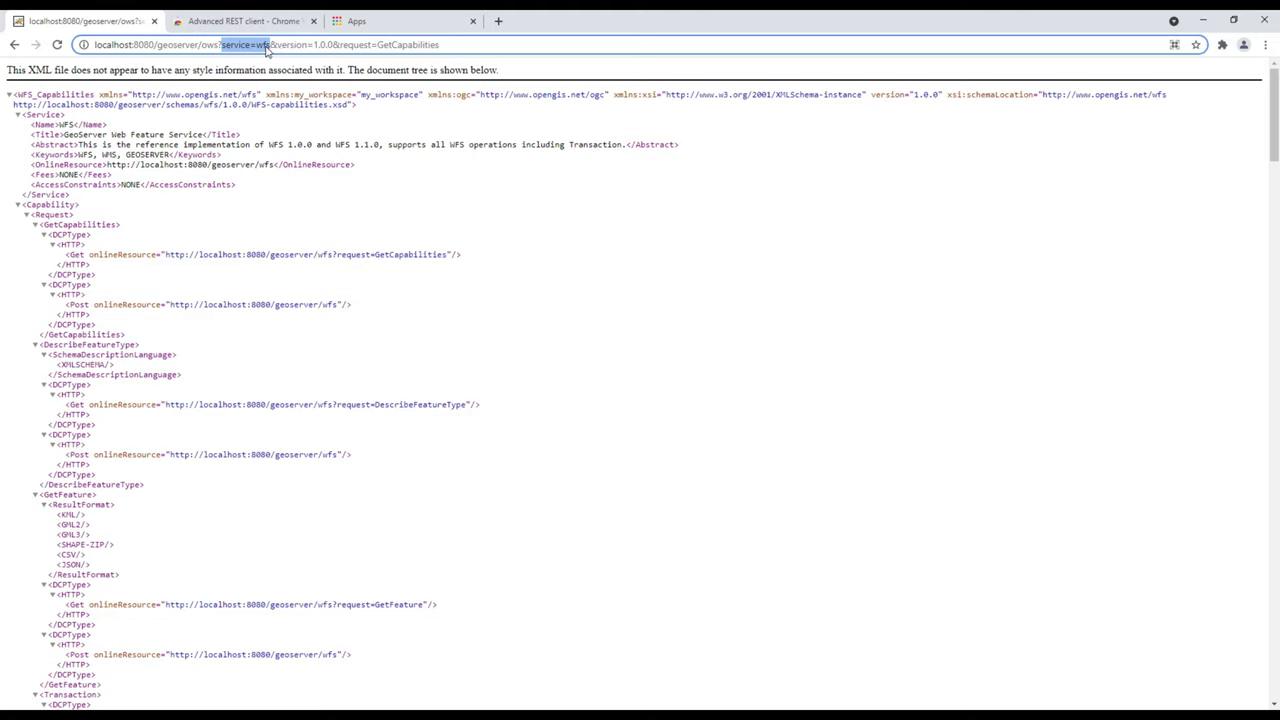
click(267, 46)
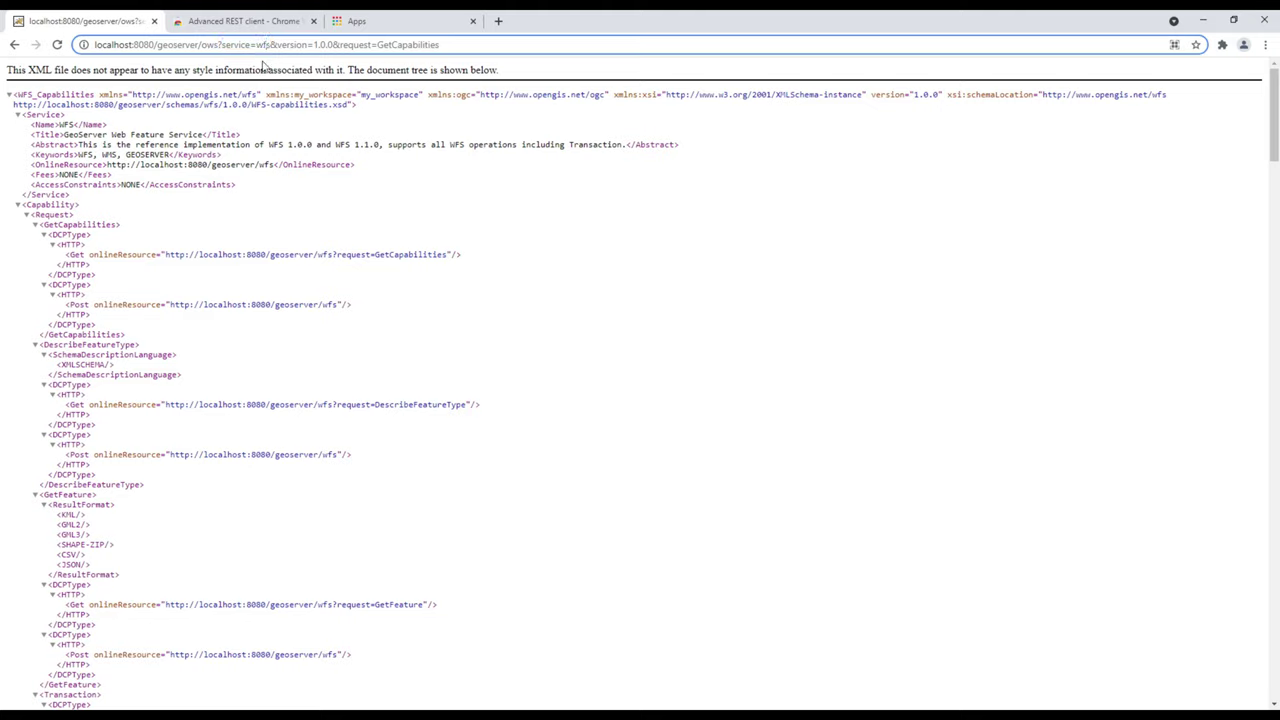
key(BackSpace)
text(m)
key(Return)
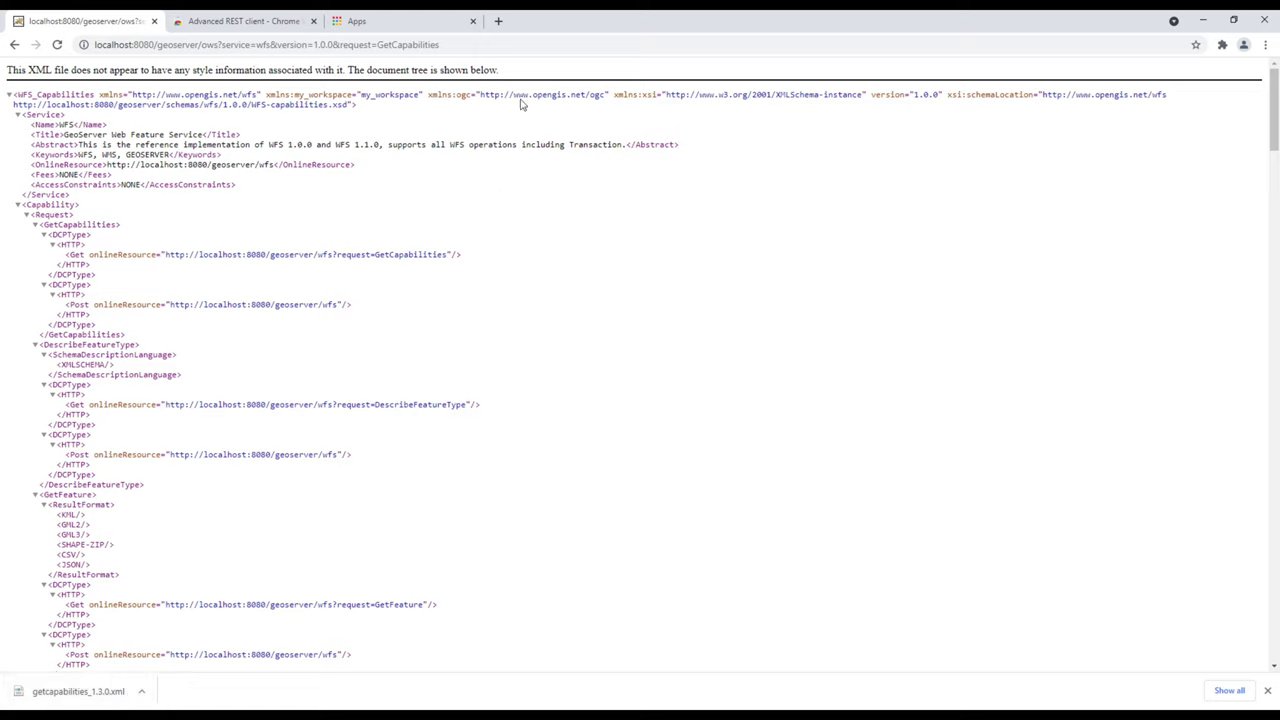
- Review the version and request parameters, then bring up the Advanced REST Client window
drag(277, 45, 442, 45)
click(346, 46)
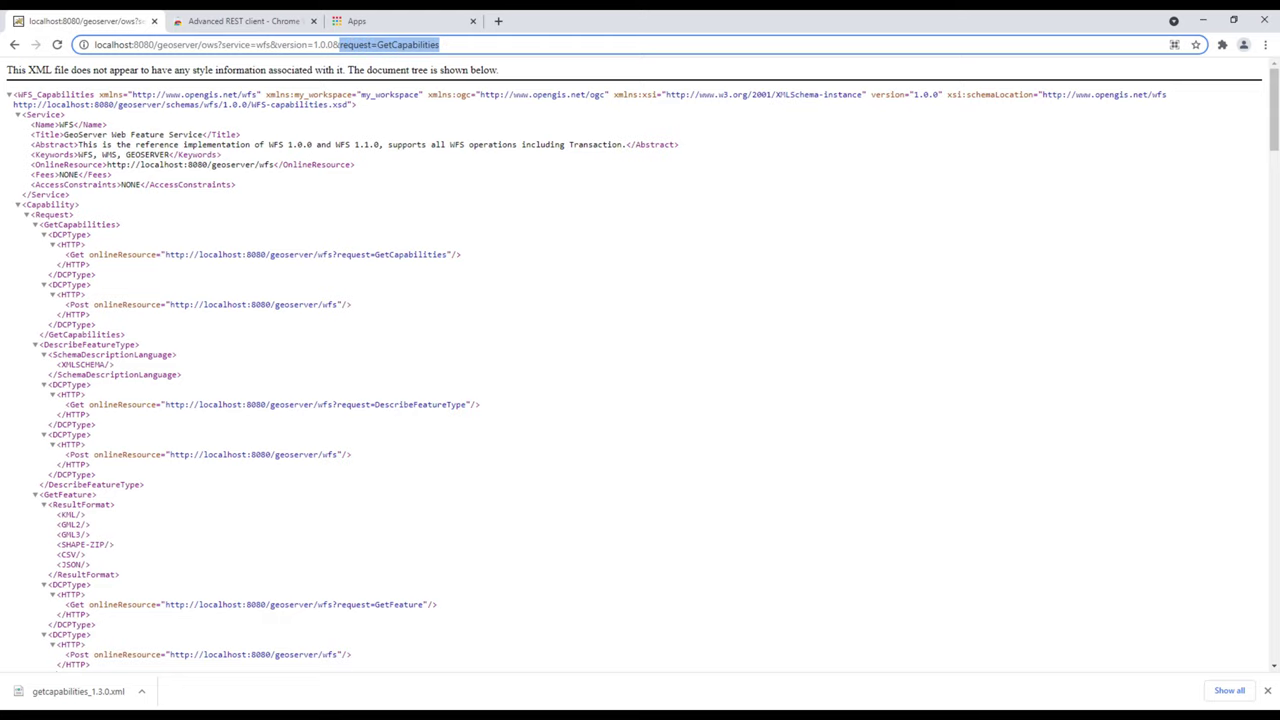
key(alt+Tab)
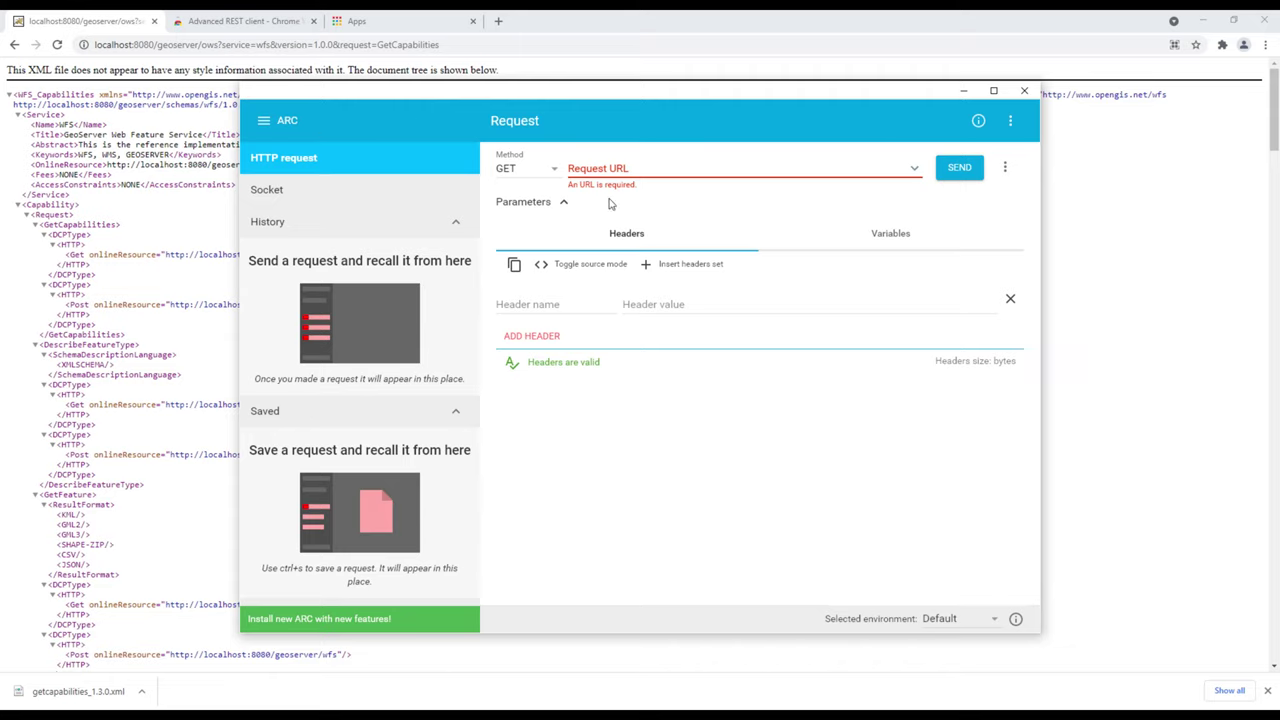
- Minimize ARC and close the Advanced REST client store tab, leaving the WFS capabilities XML
click(964, 91)
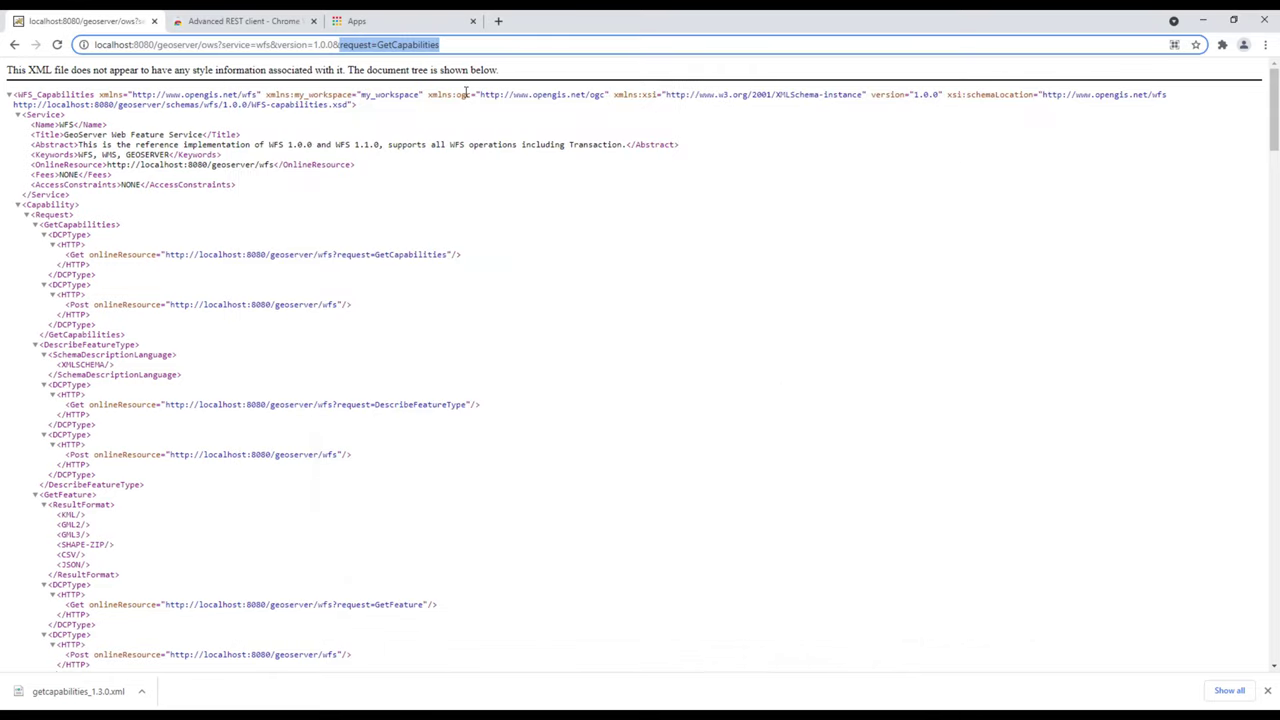
click(441, 45)
drag(437, 45, 340, 44)
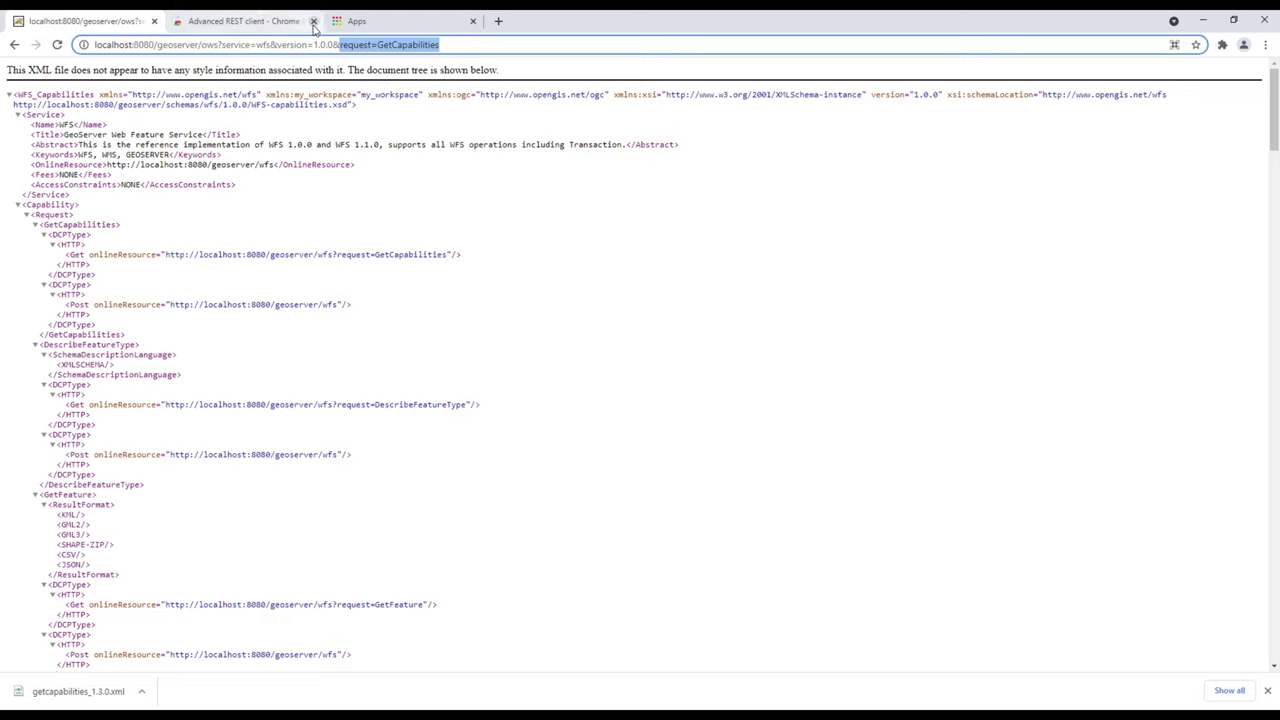
click(313, 21)
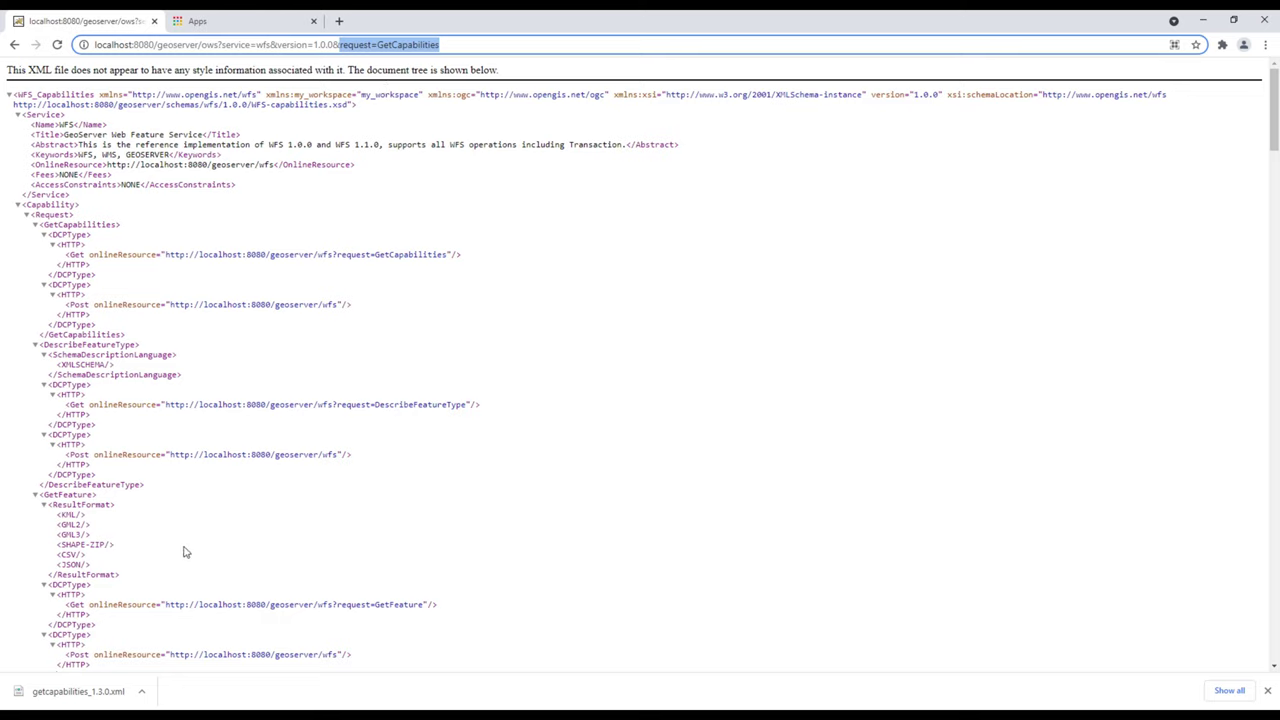
- Open the downloaded getcapabilities_1.3.0.xml in Visual Studio Code from its folder
click(142, 691)
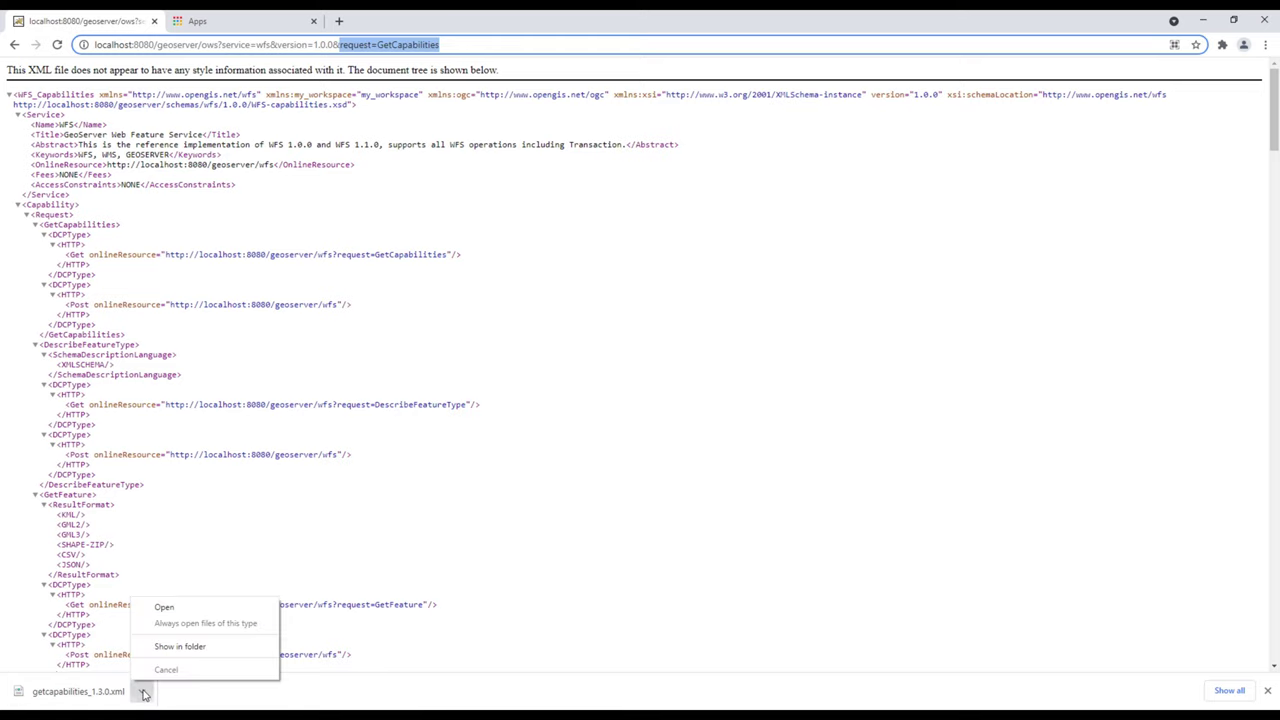
click(184, 648)
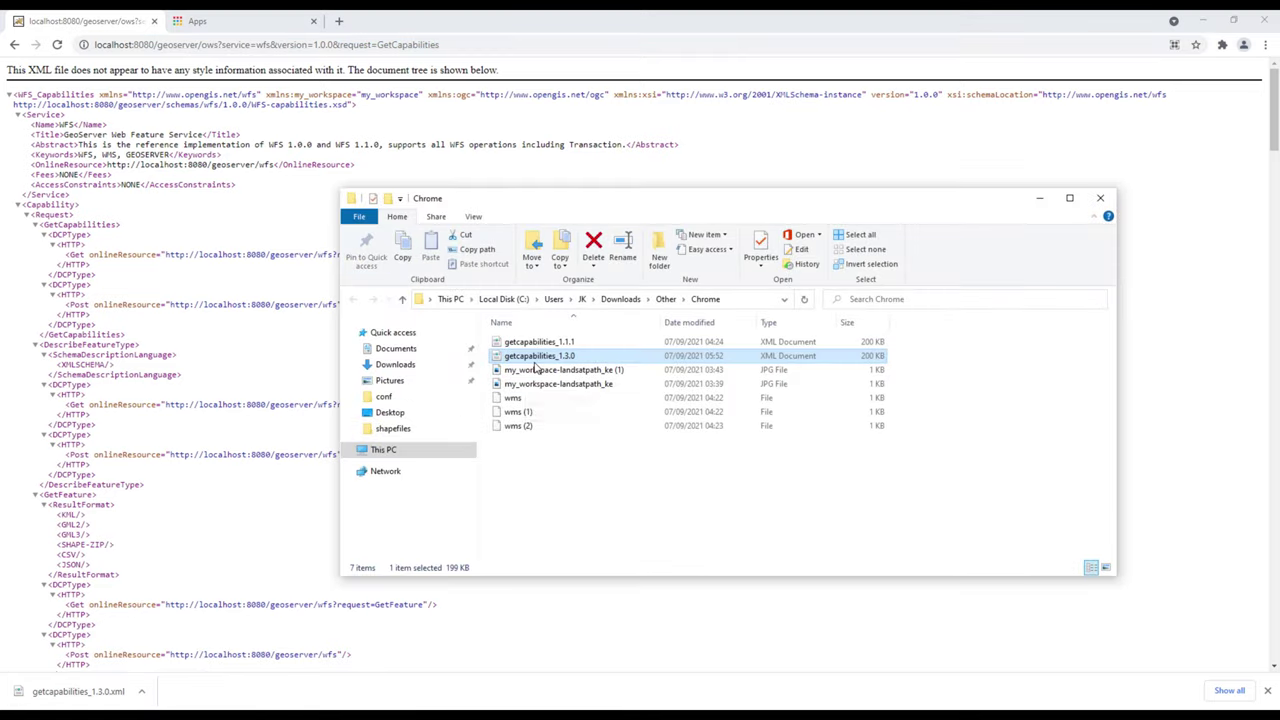
right_click(536, 357)
click(585, 395)
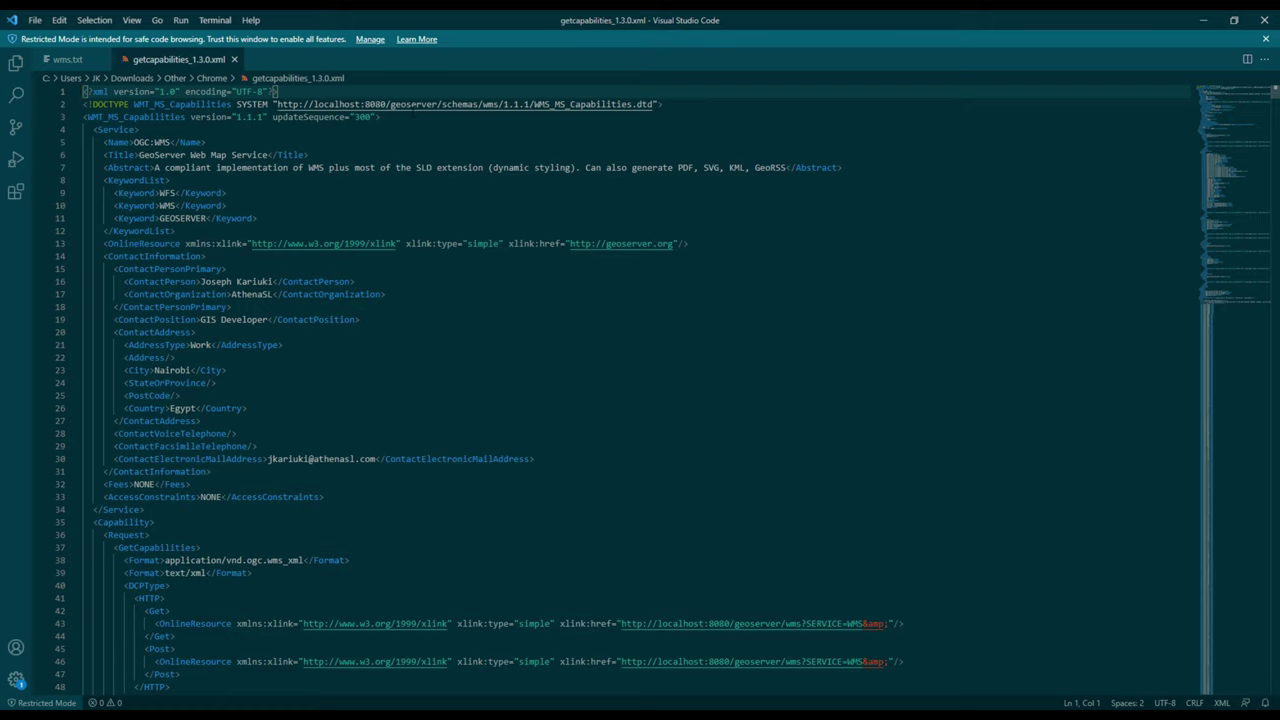
- Review the abstract's output formats PDF, SVG, KML and GeoRSS, then return to Chrome
drag(478, 104, 498, 104)
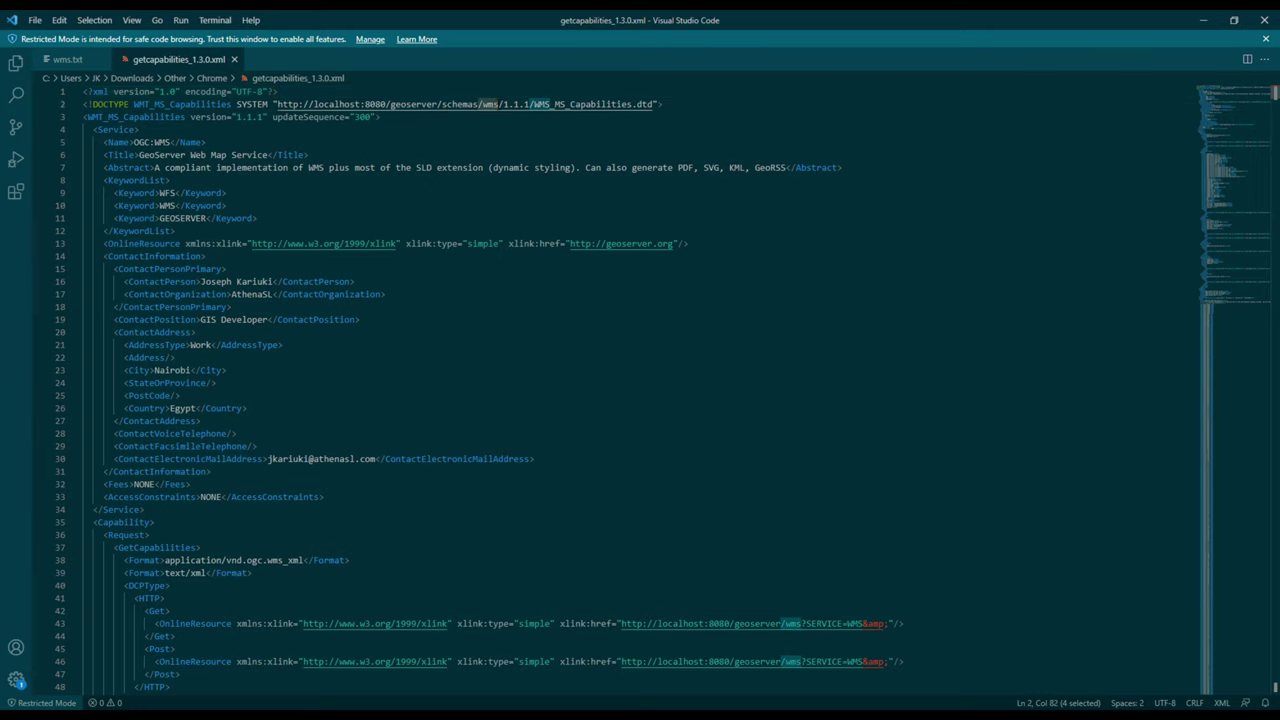
scroll(498, 104, down, 3)
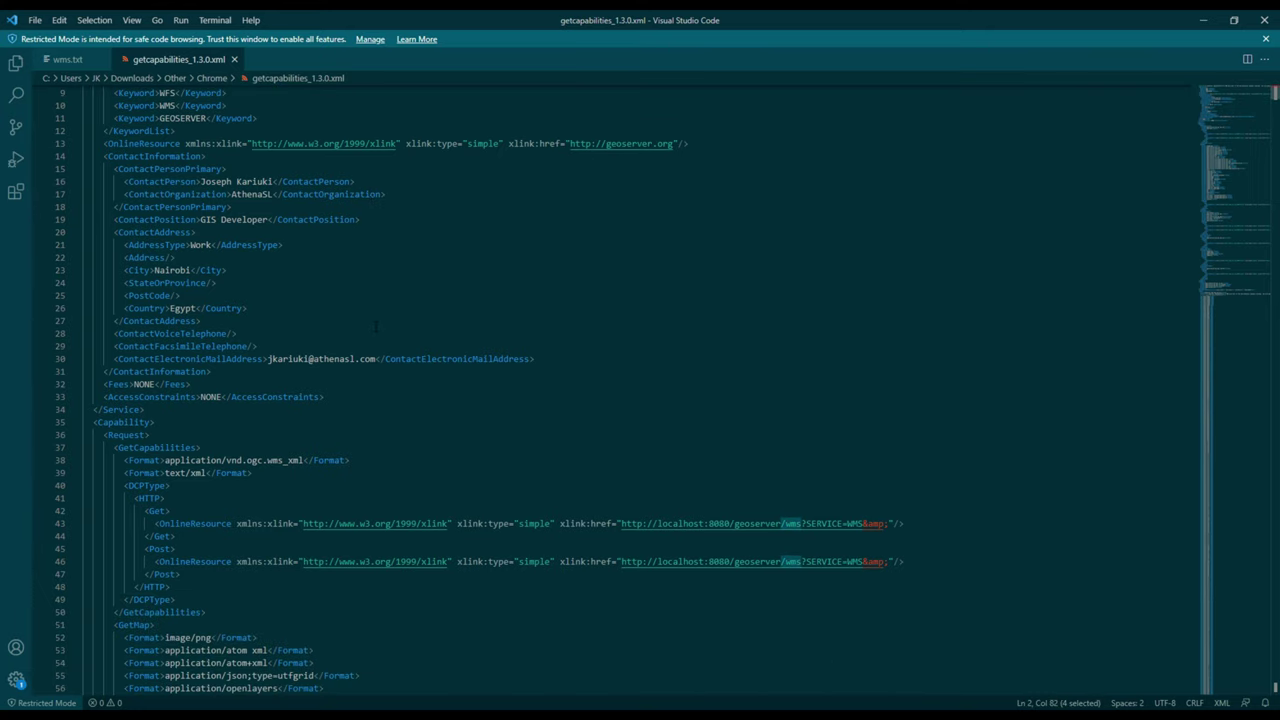
scroll(500, 105, up, 3)
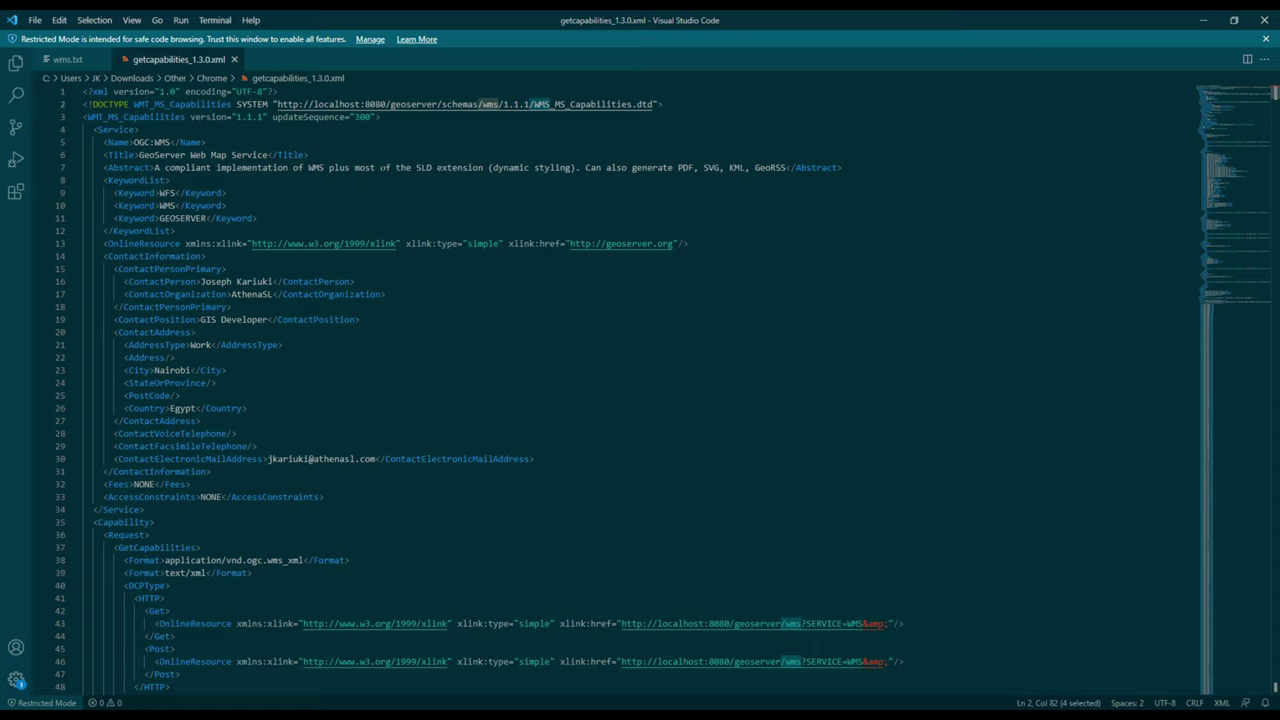
drag(416, 167, 170, 180)
click(632, 167)
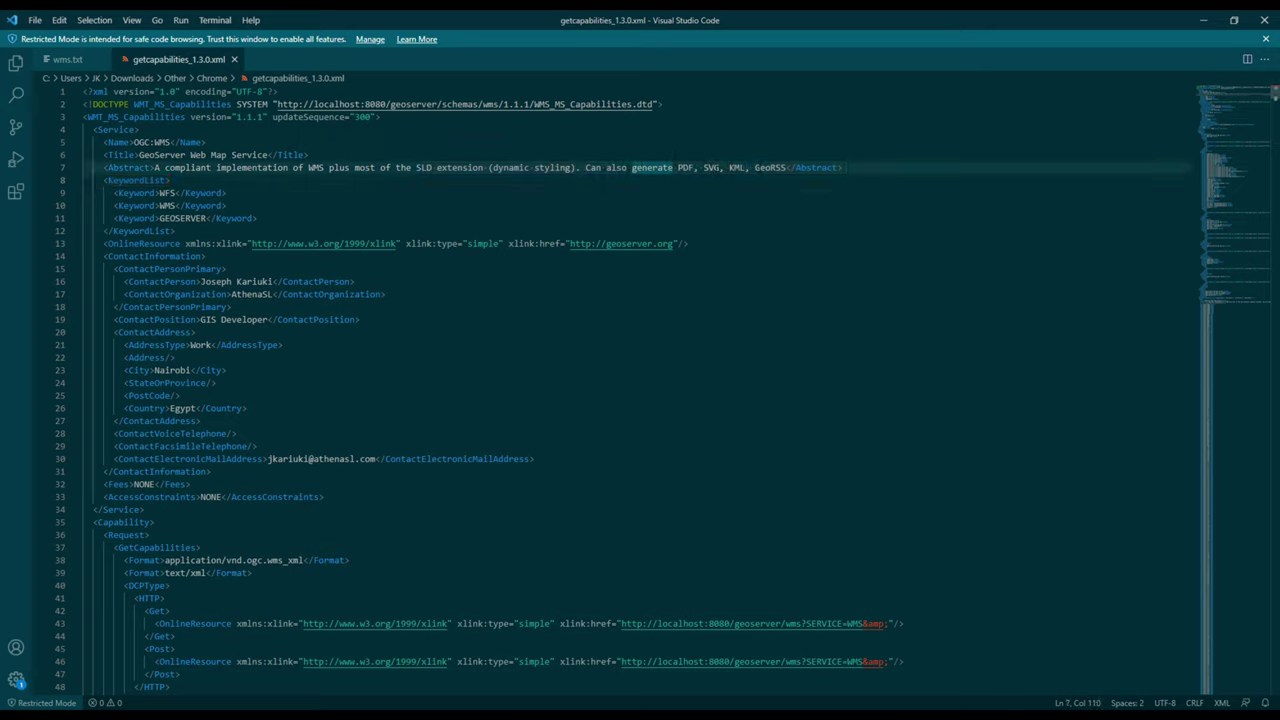
click(755, 167)
drag(673, 167, 768, 167)
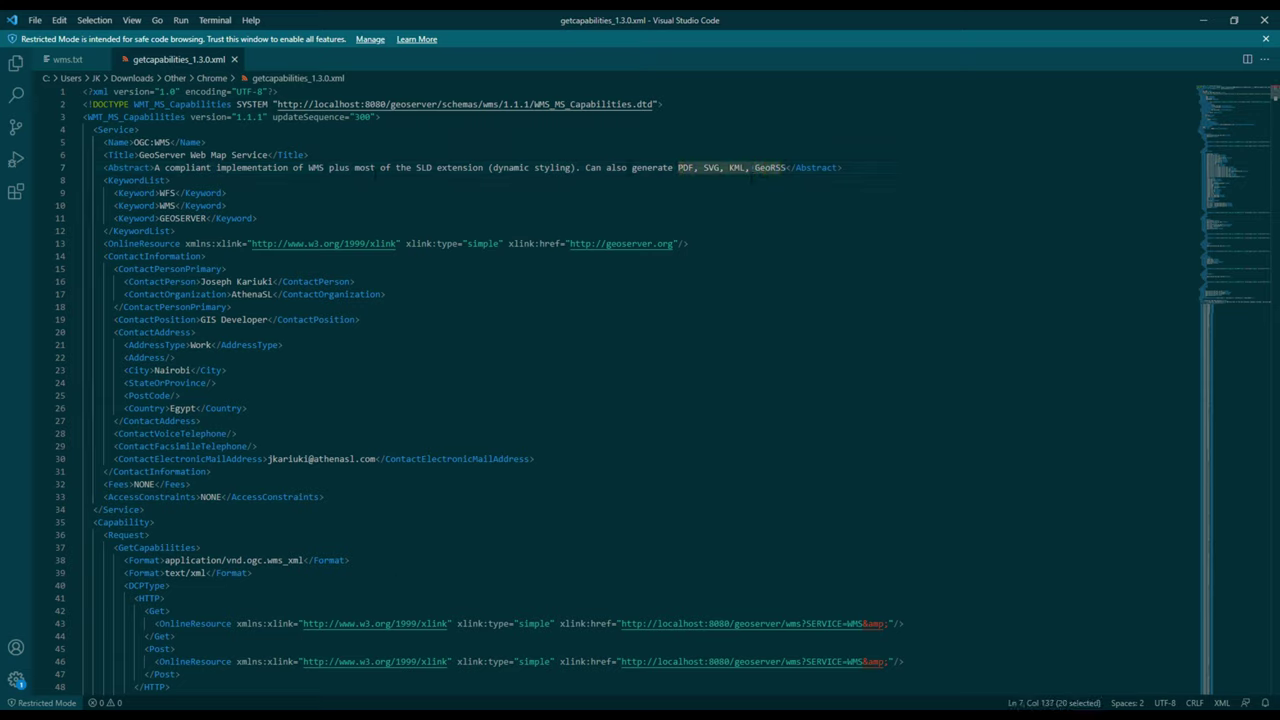
key(alt+Tab)
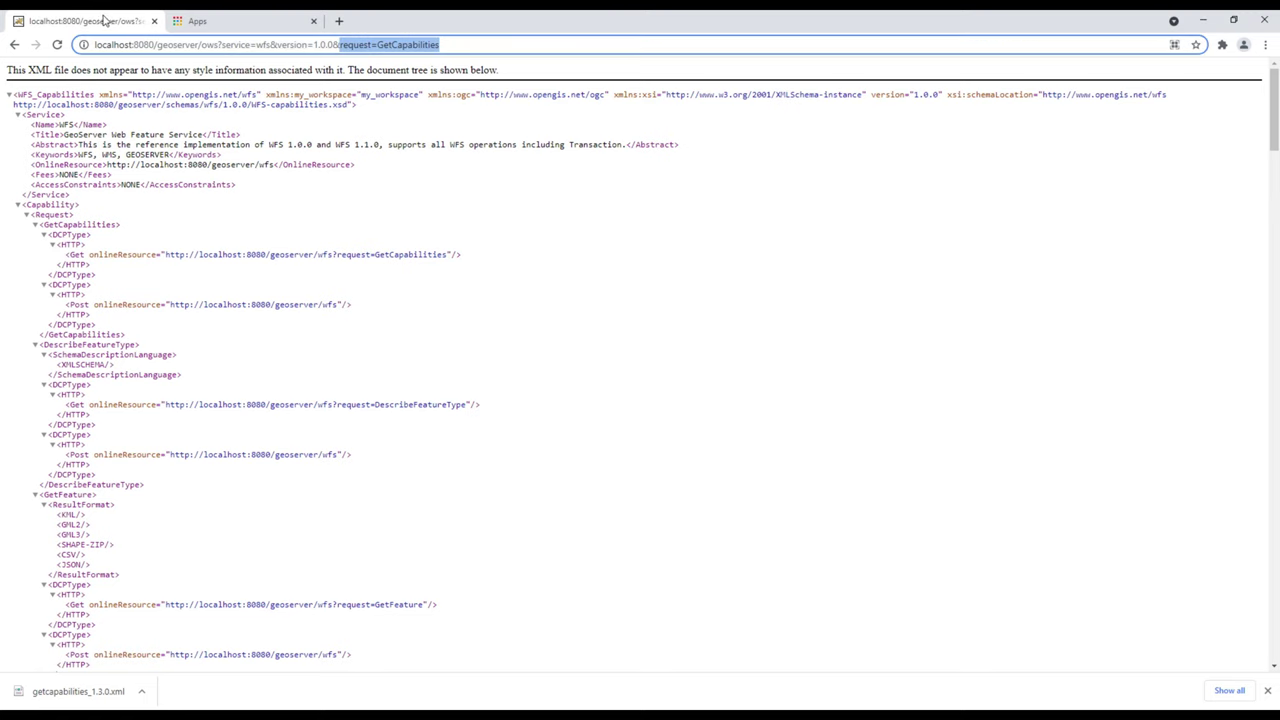
- Open GeoServer's Layer Preview, close the Apps tab, and close getcapabilities_1.3.0.xml in VS Code
click(16, 45)
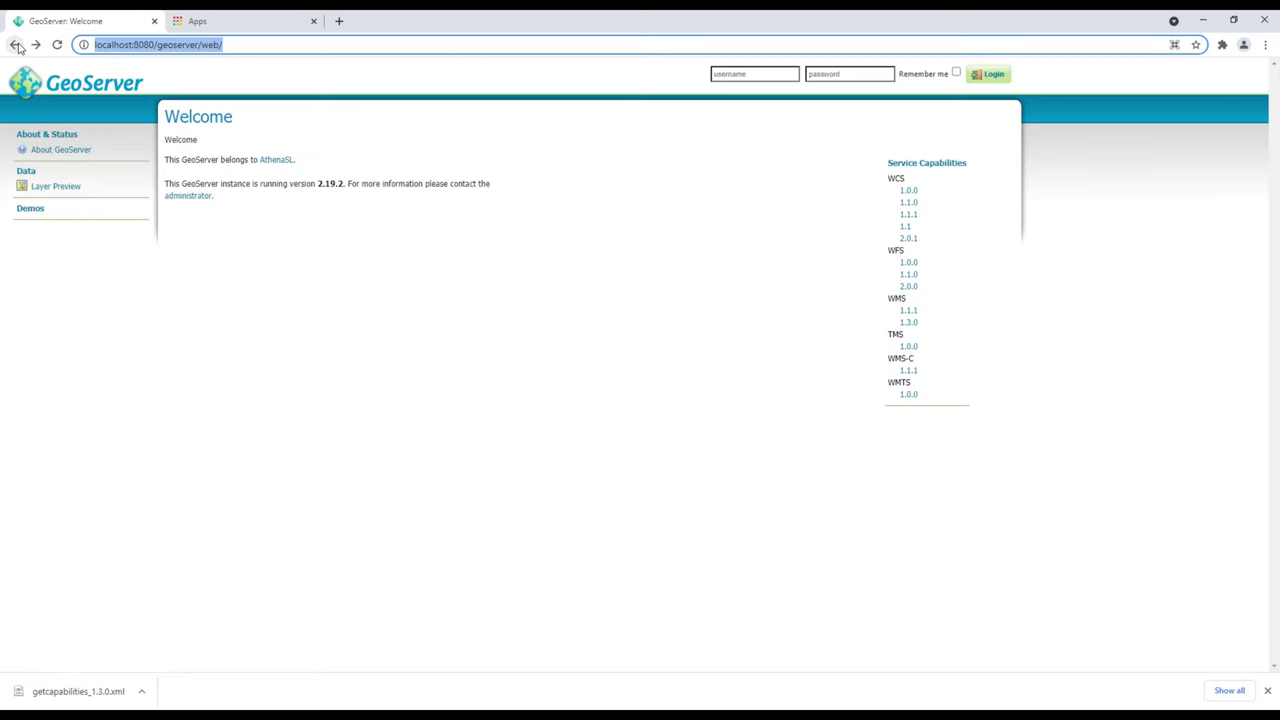
click(40, 187)
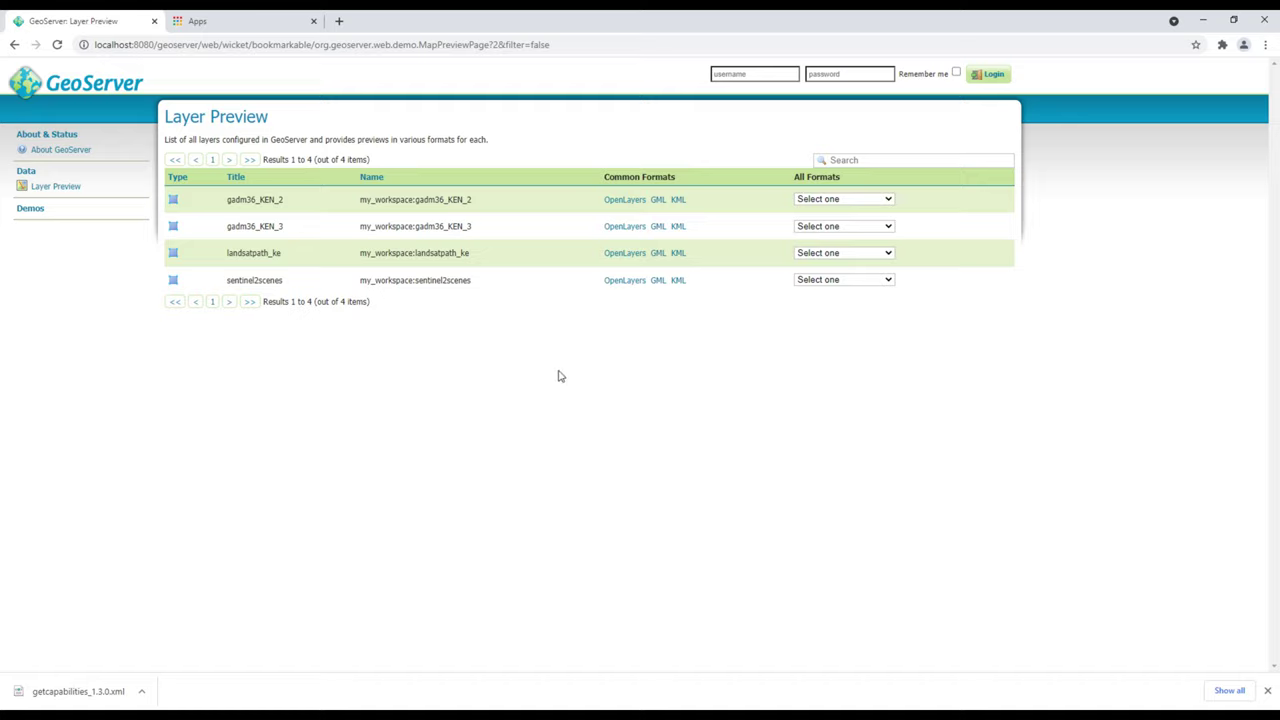
click(313, 20)
click(305, 706)
click(234, 59)
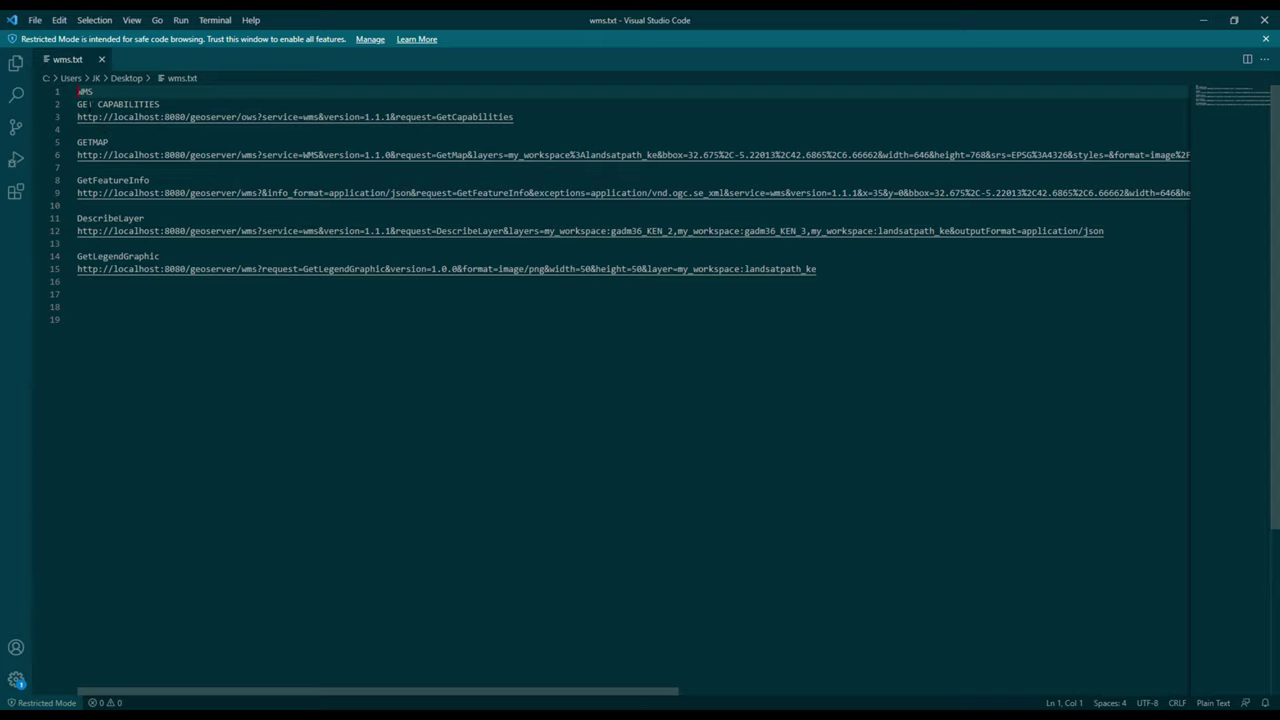
- Select the GetCapabilities URL on line 3 of wms.txt, then close the extra Advanced REST Client window
drag(162, 104, 82, 104)
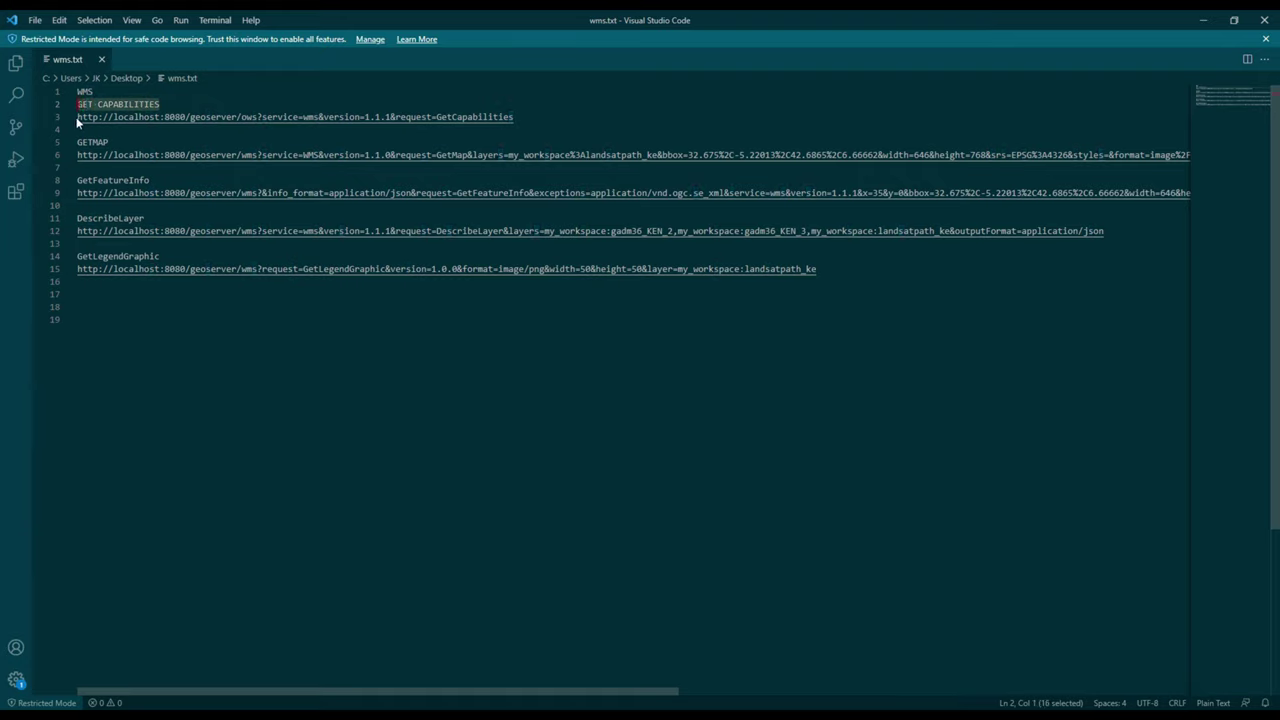
drag(514, 117, 78, 117)
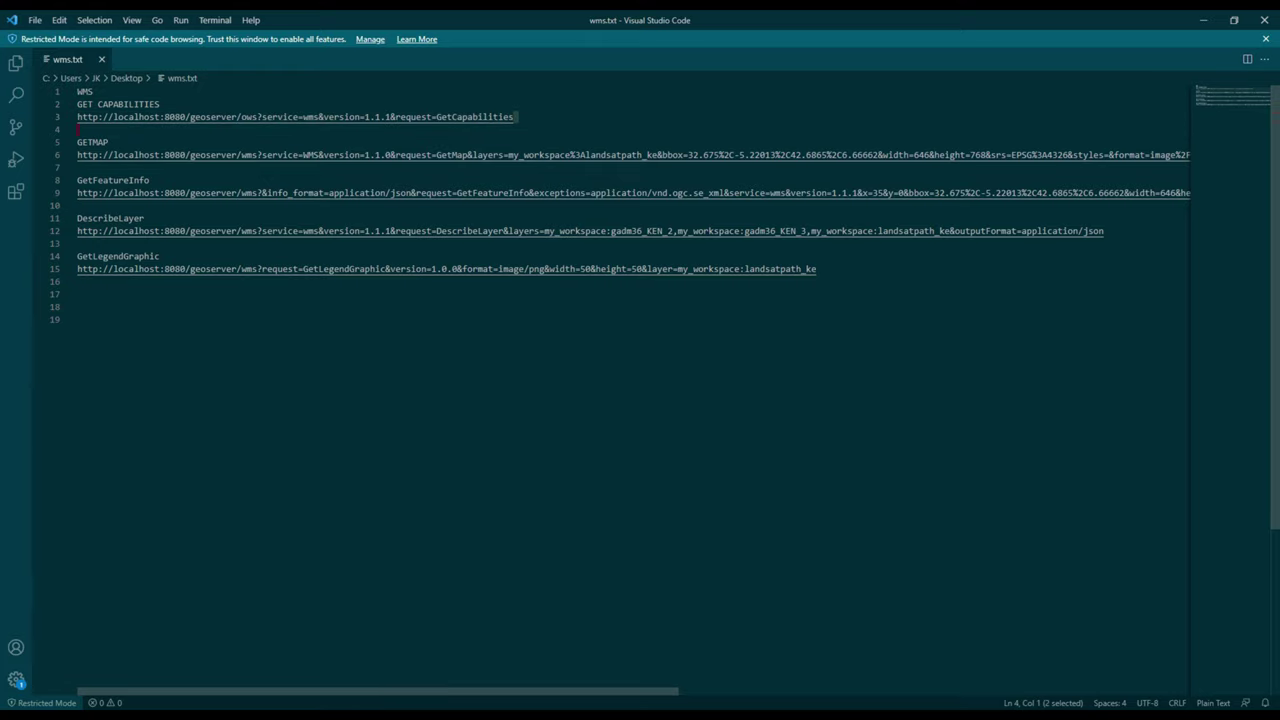
drag(513, 116, 75, 116)
key(ctrl+c)
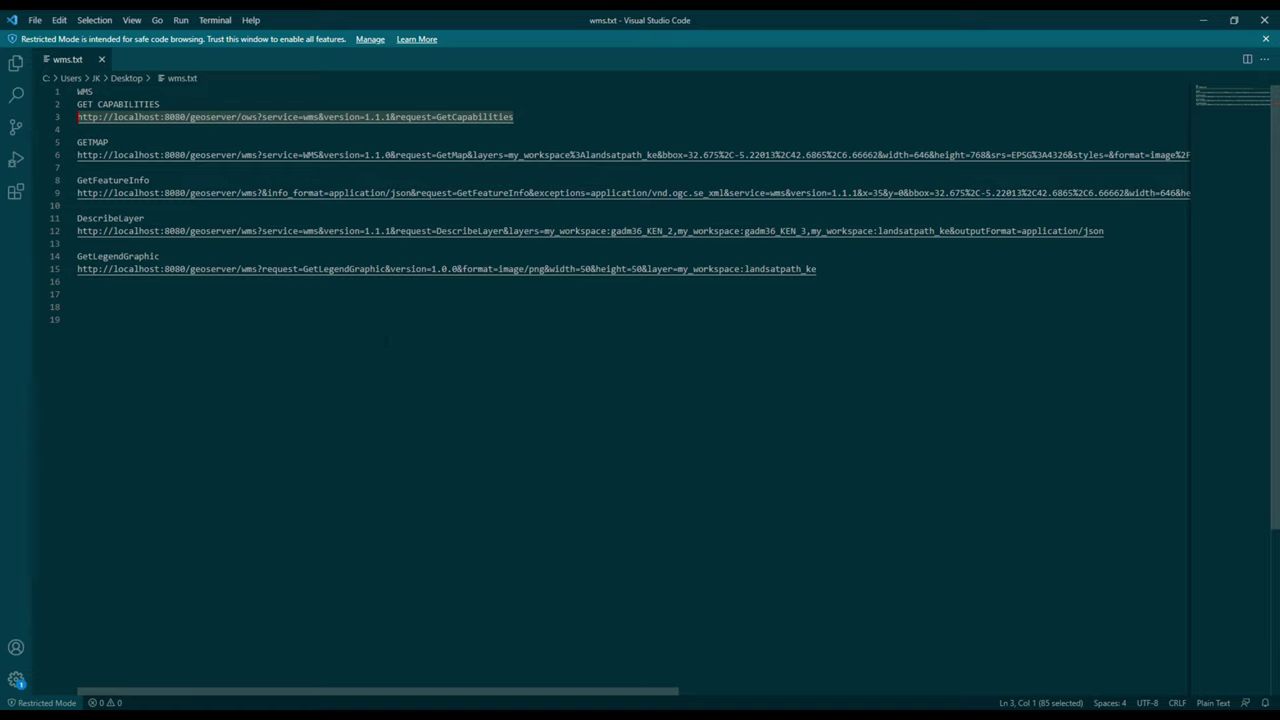
key(alt+Tab)
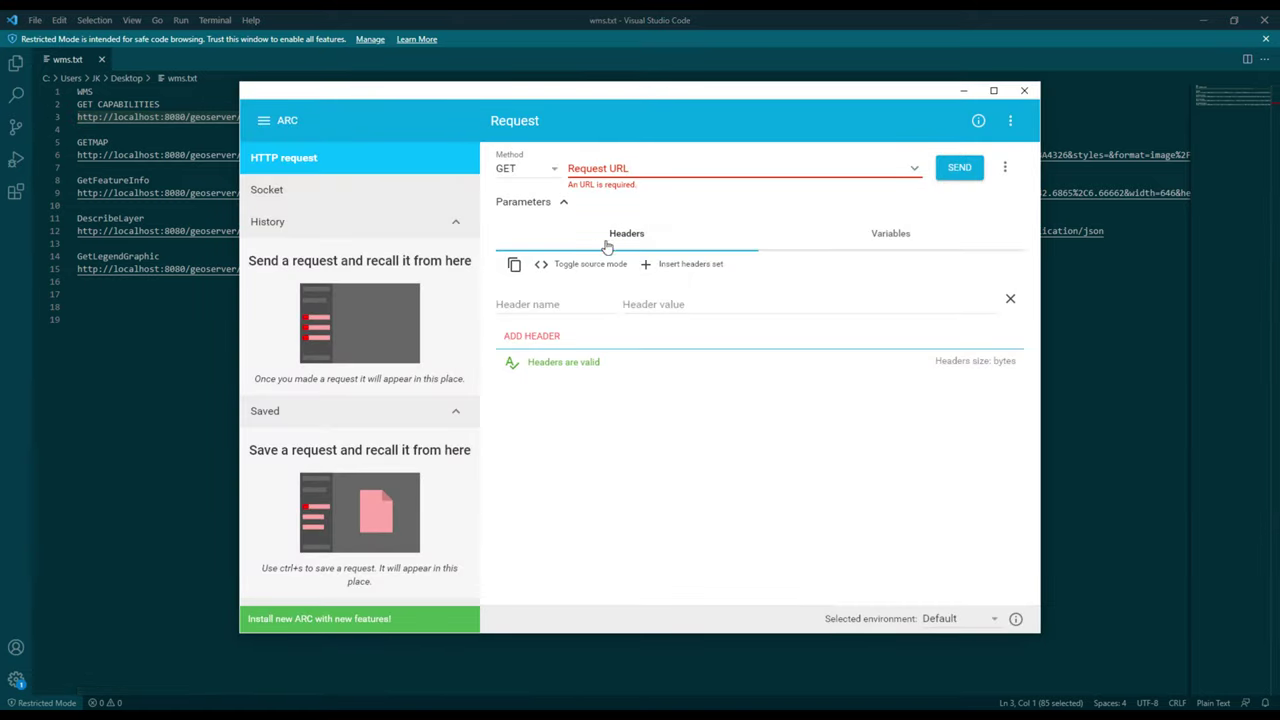
click(1024, 91)
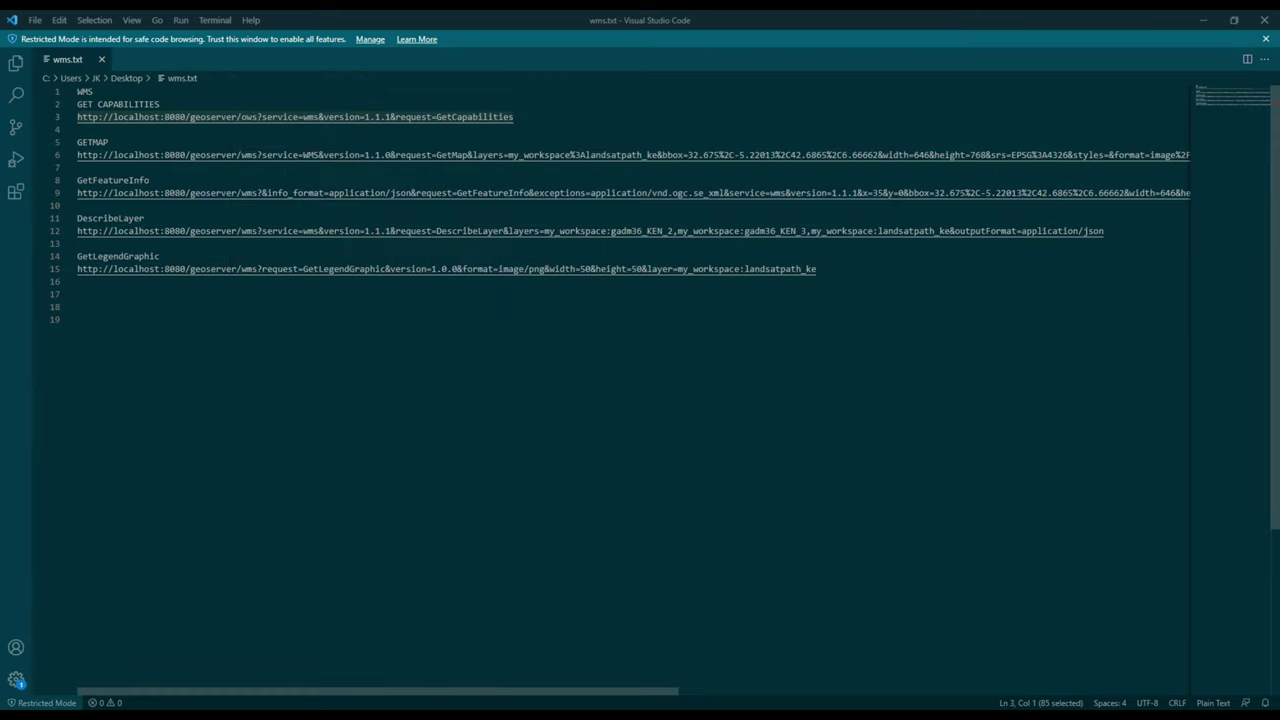
- Check the browser's extension management page, then close it
key(alt+Tab)
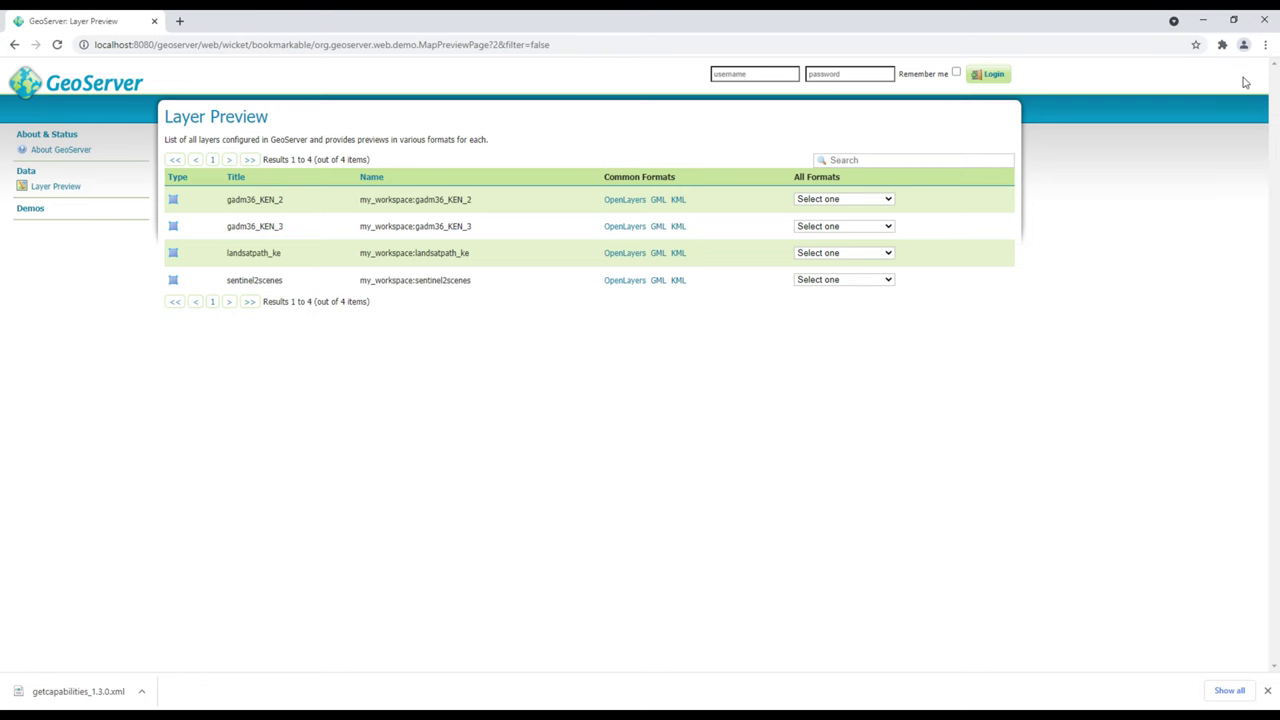
click(1222, 45)
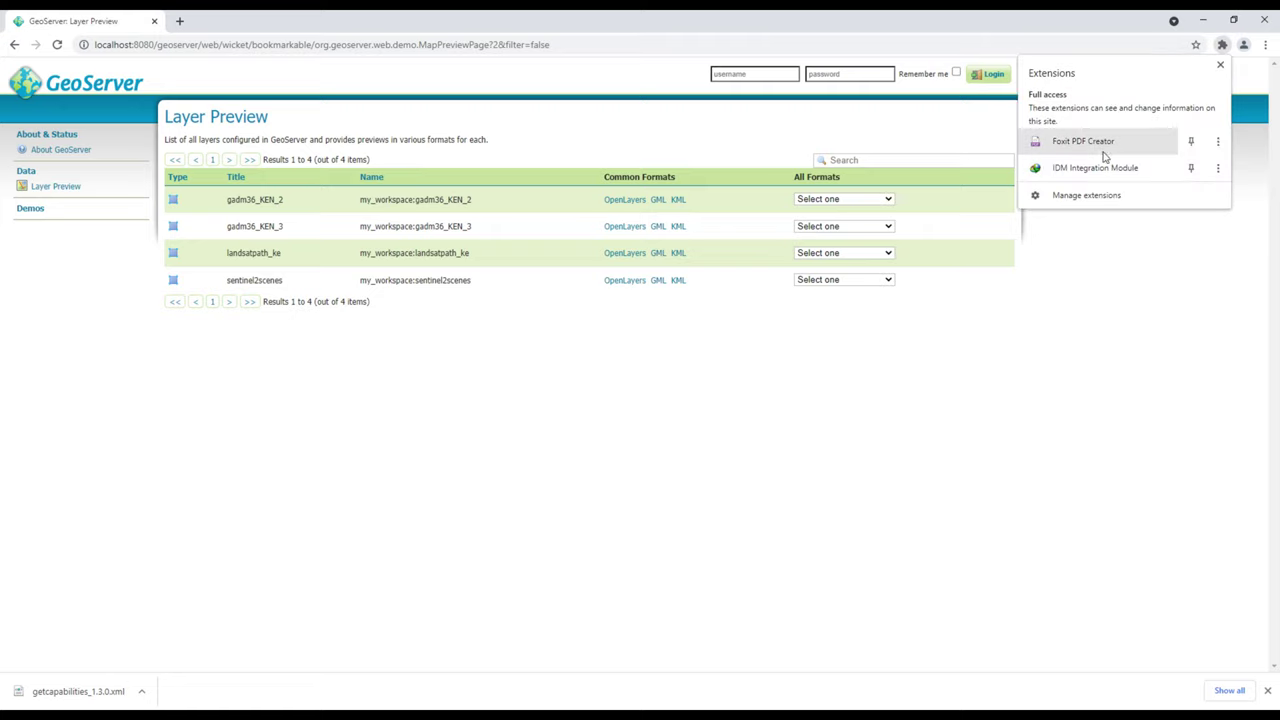
click(1090, 195)
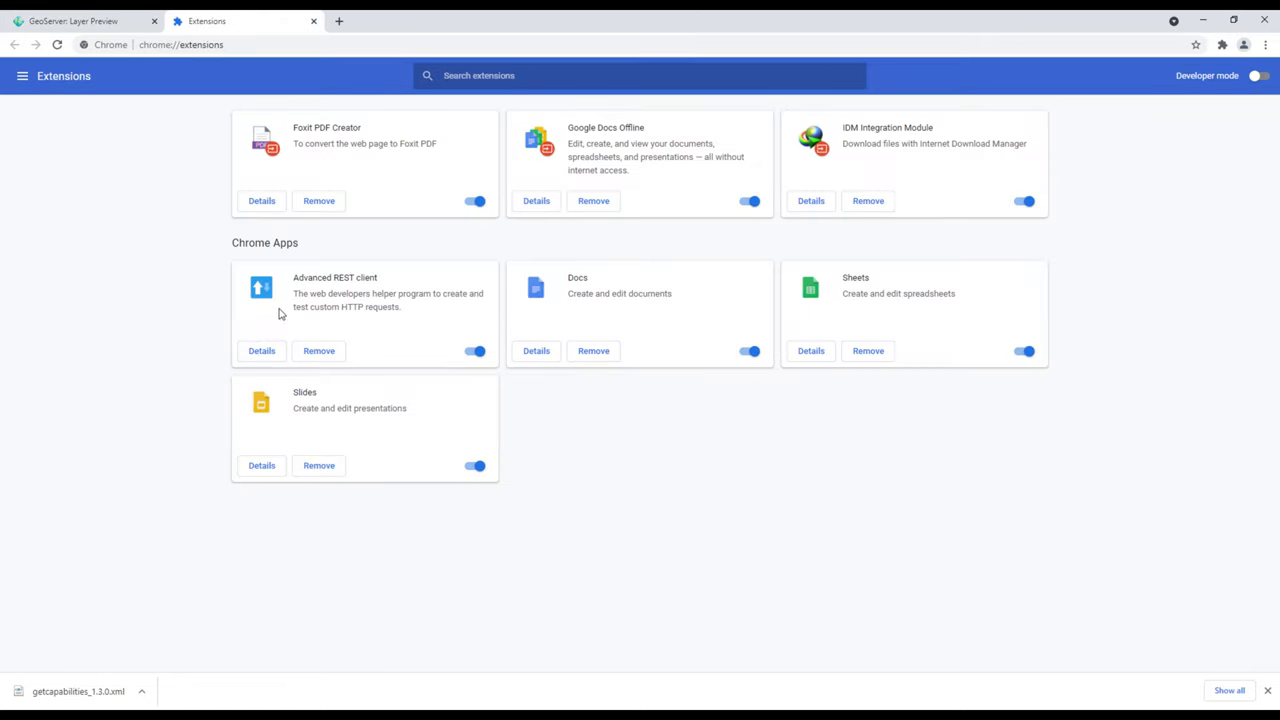
click(312, 21)
- Launch Advanced REST Client, paste the GetCapabilities URL as the request URL, and send it
key(super)
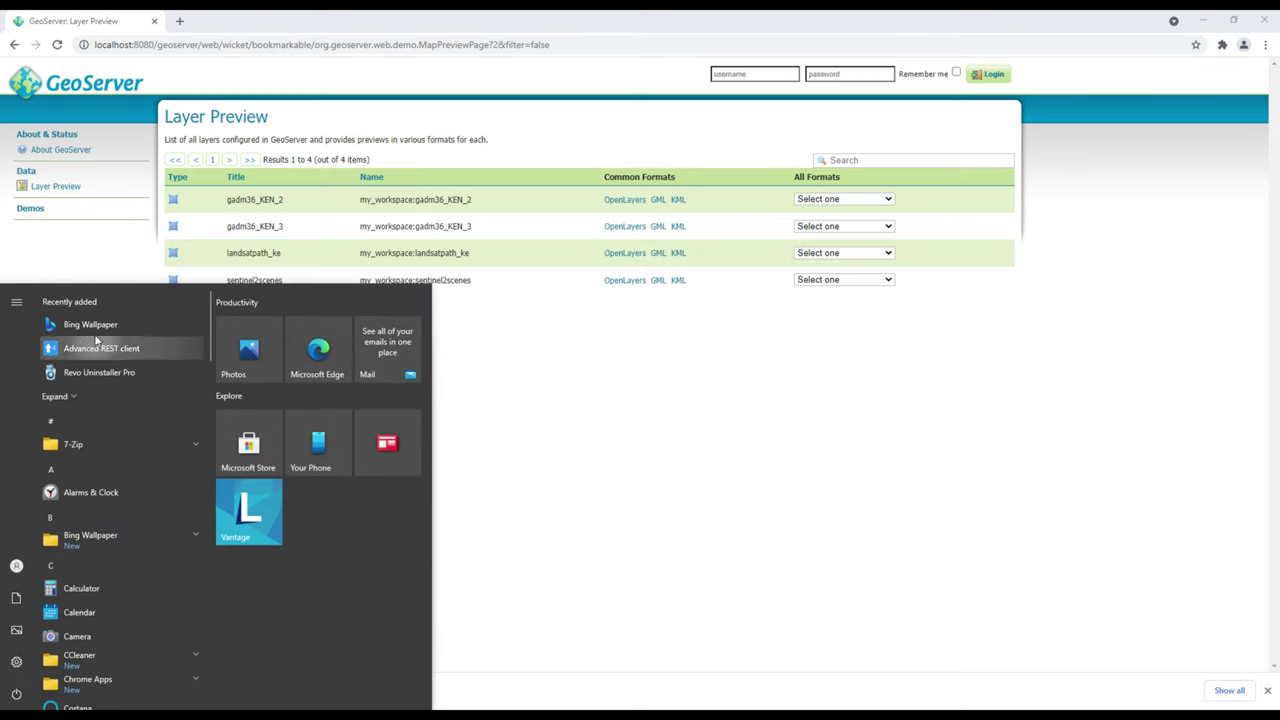
key(super)
key(super)
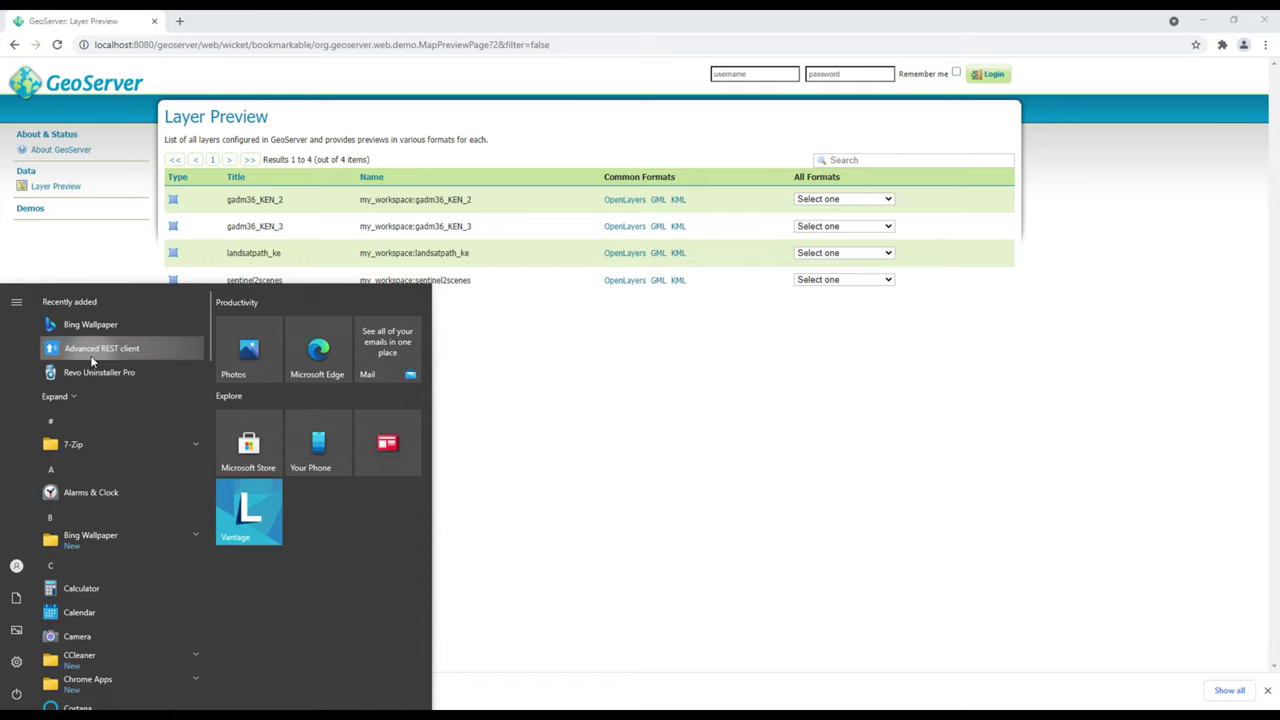
click(90, 355)
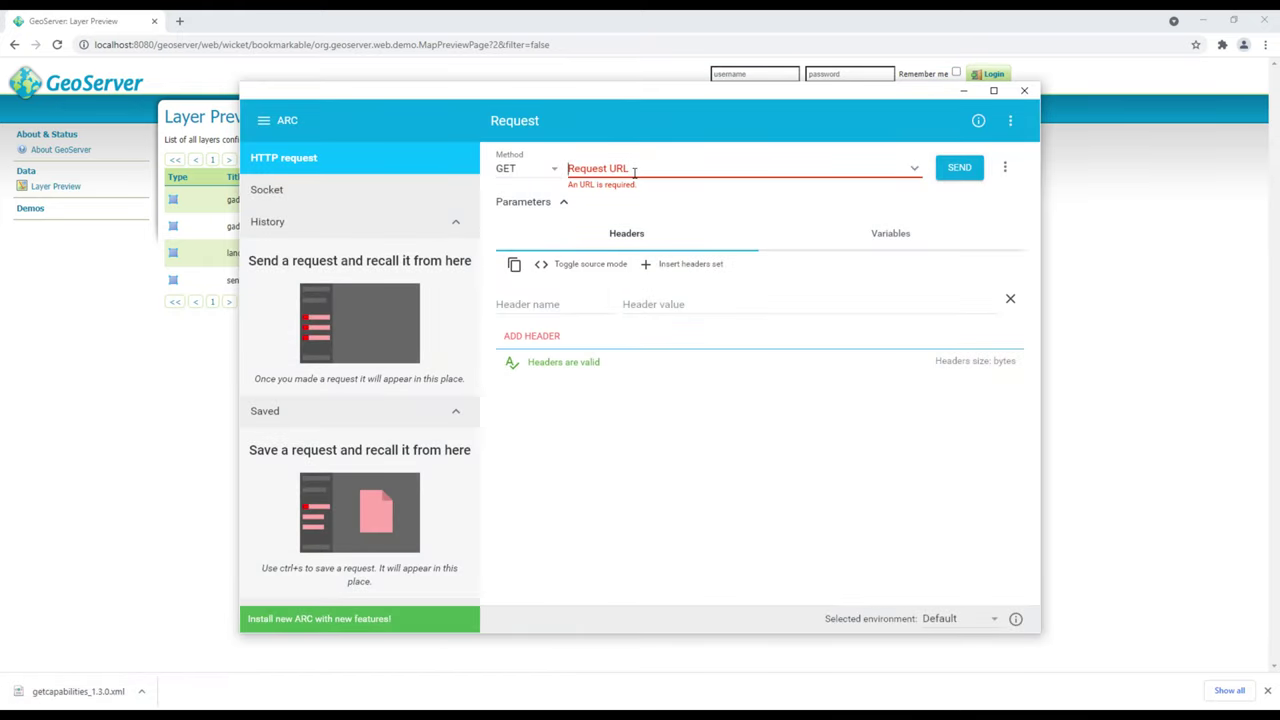
click(634, 172)
key(ctrl+v)
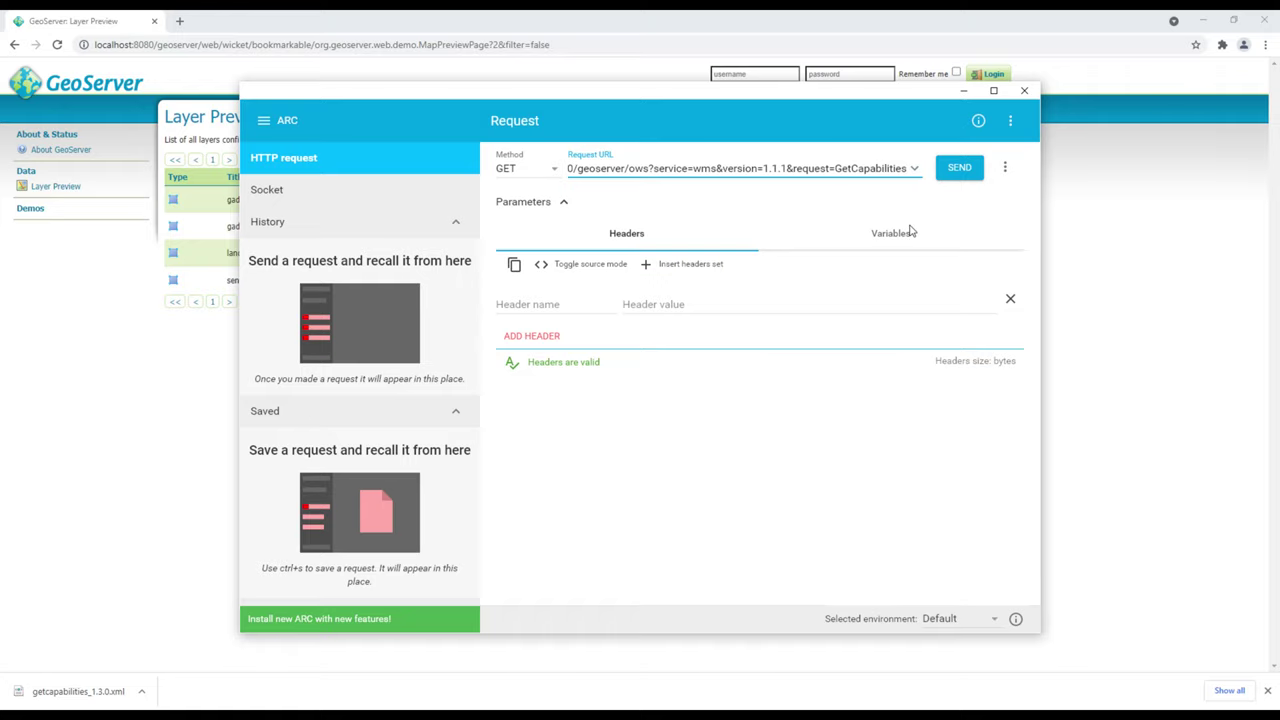
click(966, 172)
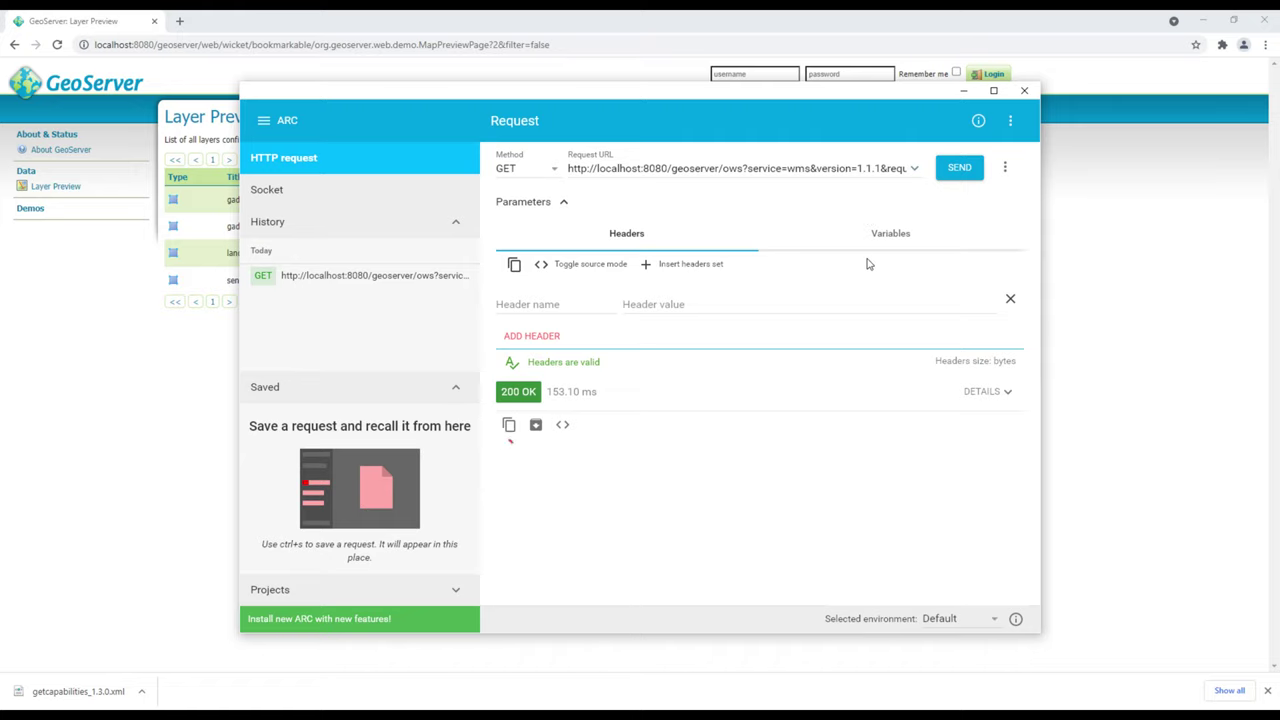
- Maximize Advanced REST Client, point out the 200 OK status and response time, and show raw XML
click(992, 91)
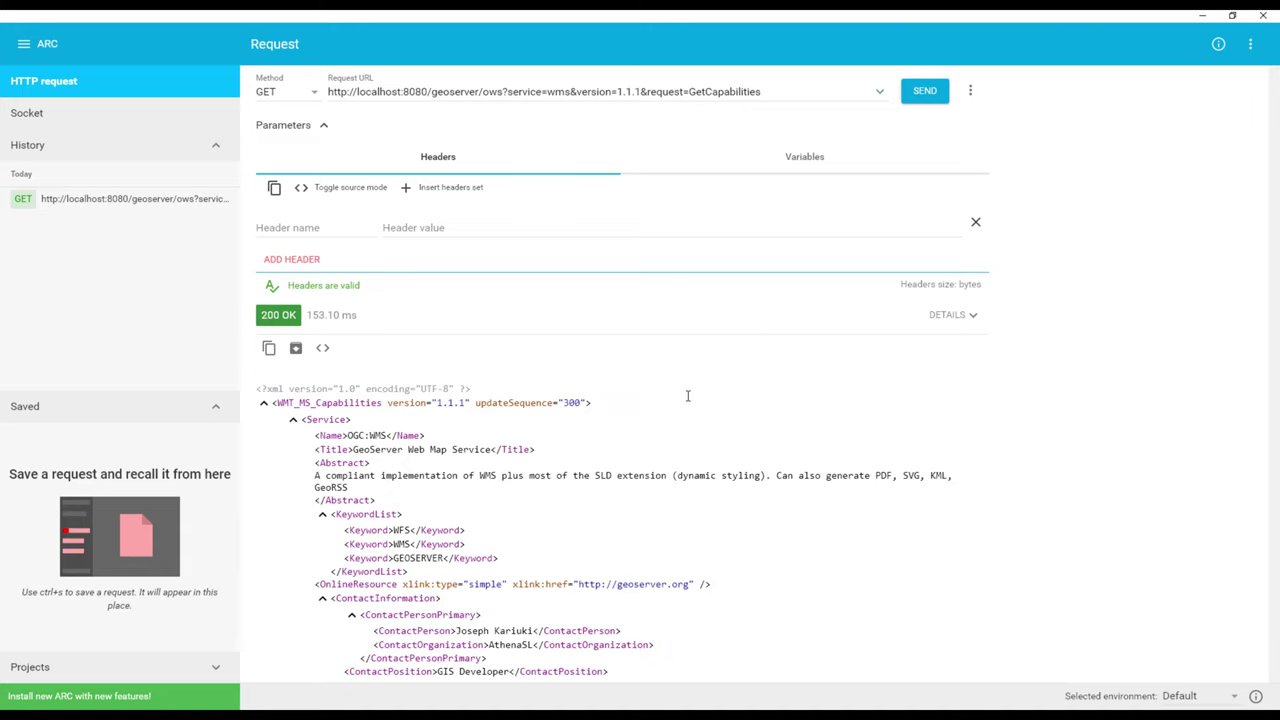
scroll(685, 419, down, 3)
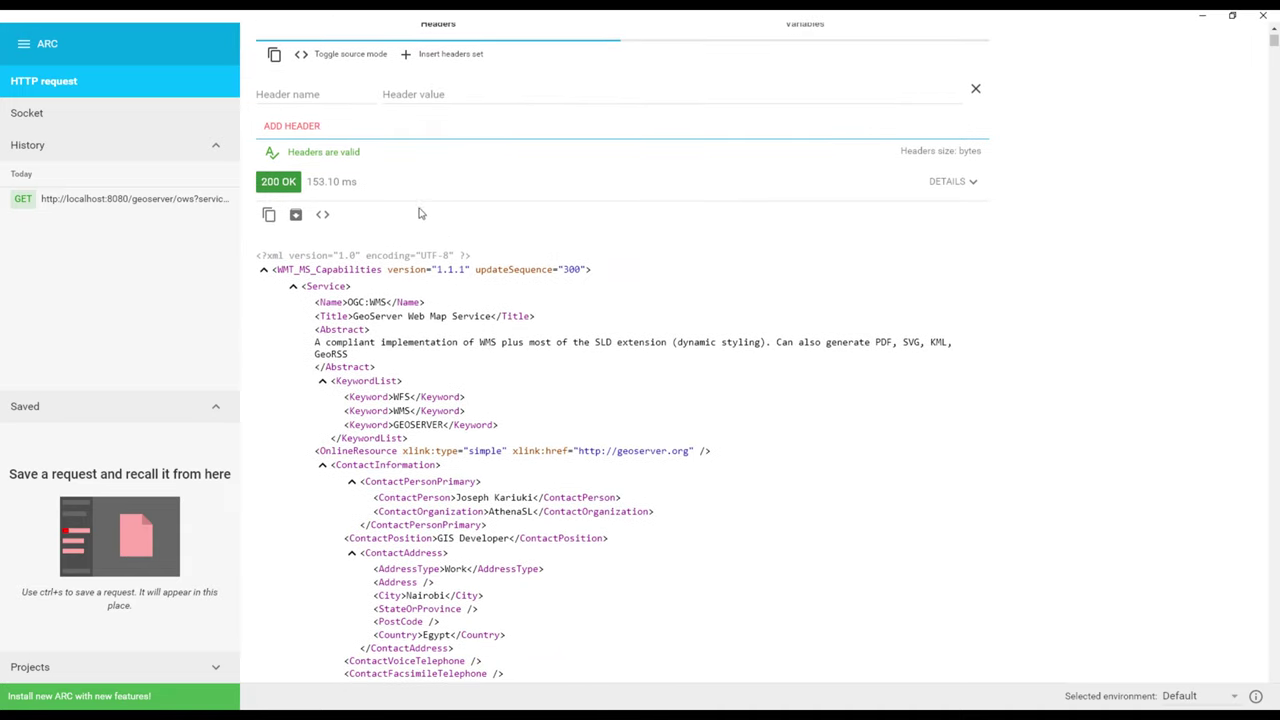
drag(262, 181, 298, 182)
click(267, 181)
drag(284, 181, 313, 181)
click(272, 181)
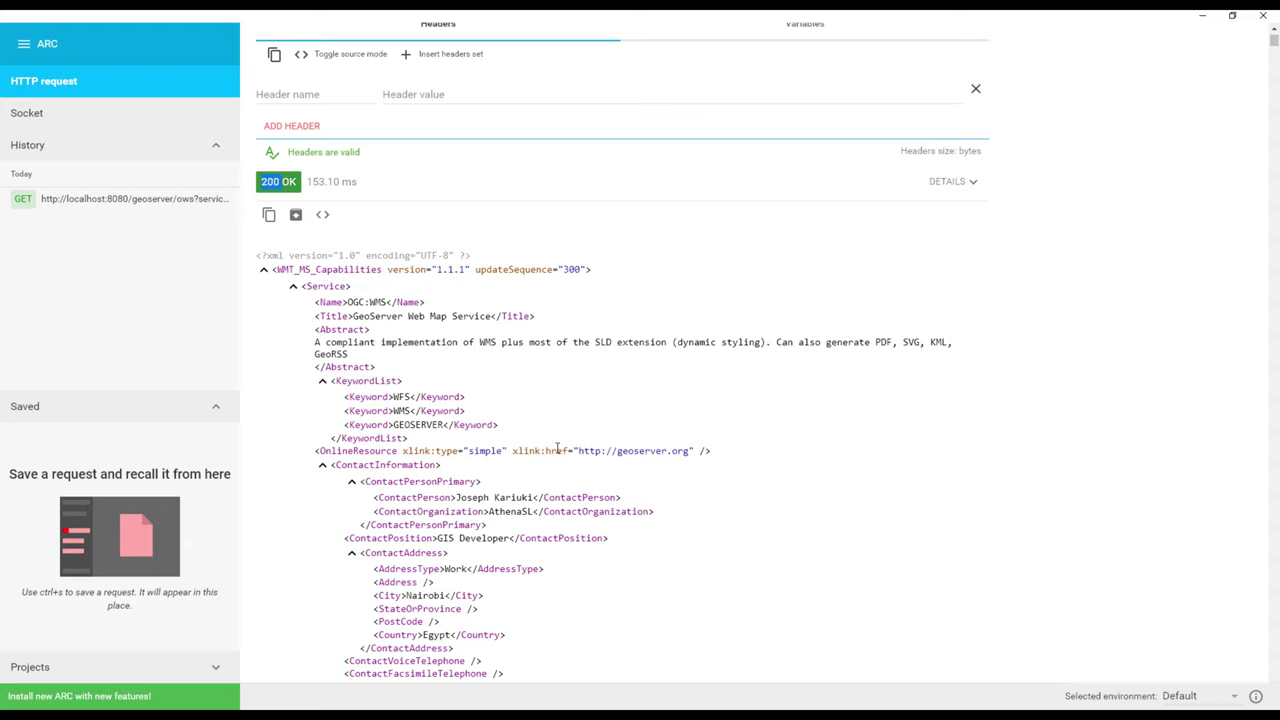
click(324, 216)
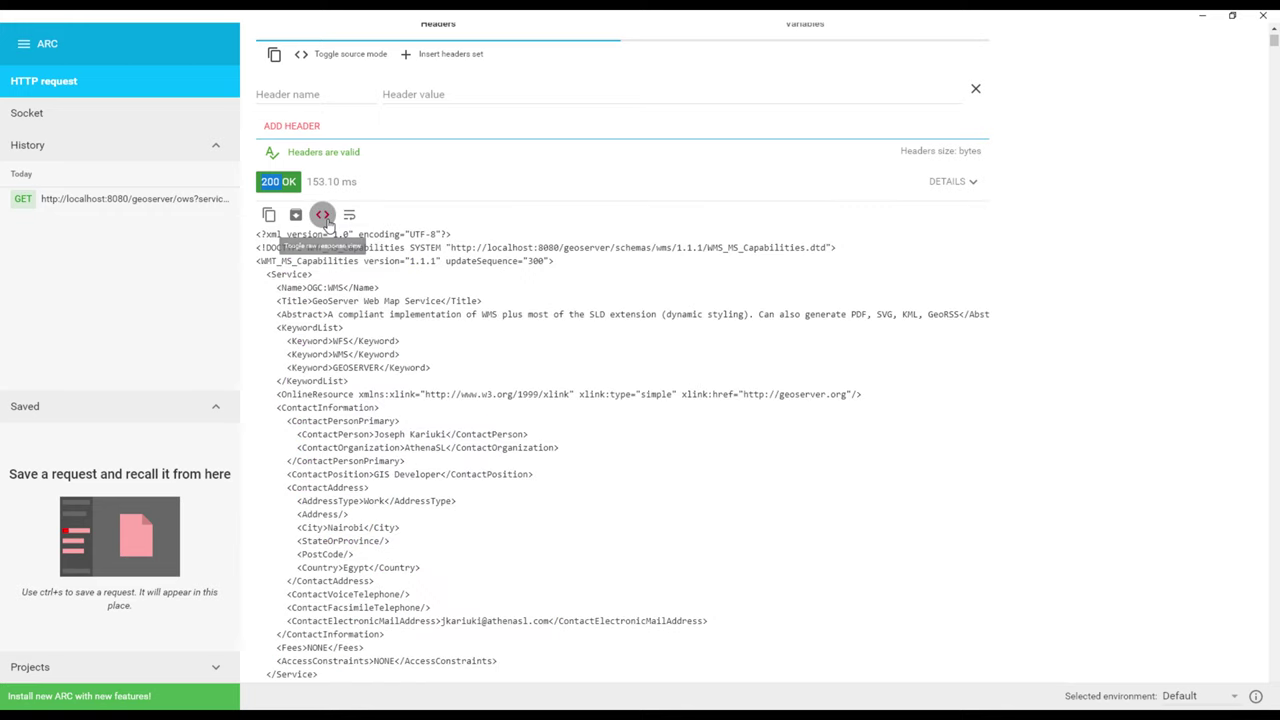
click(323, 216)
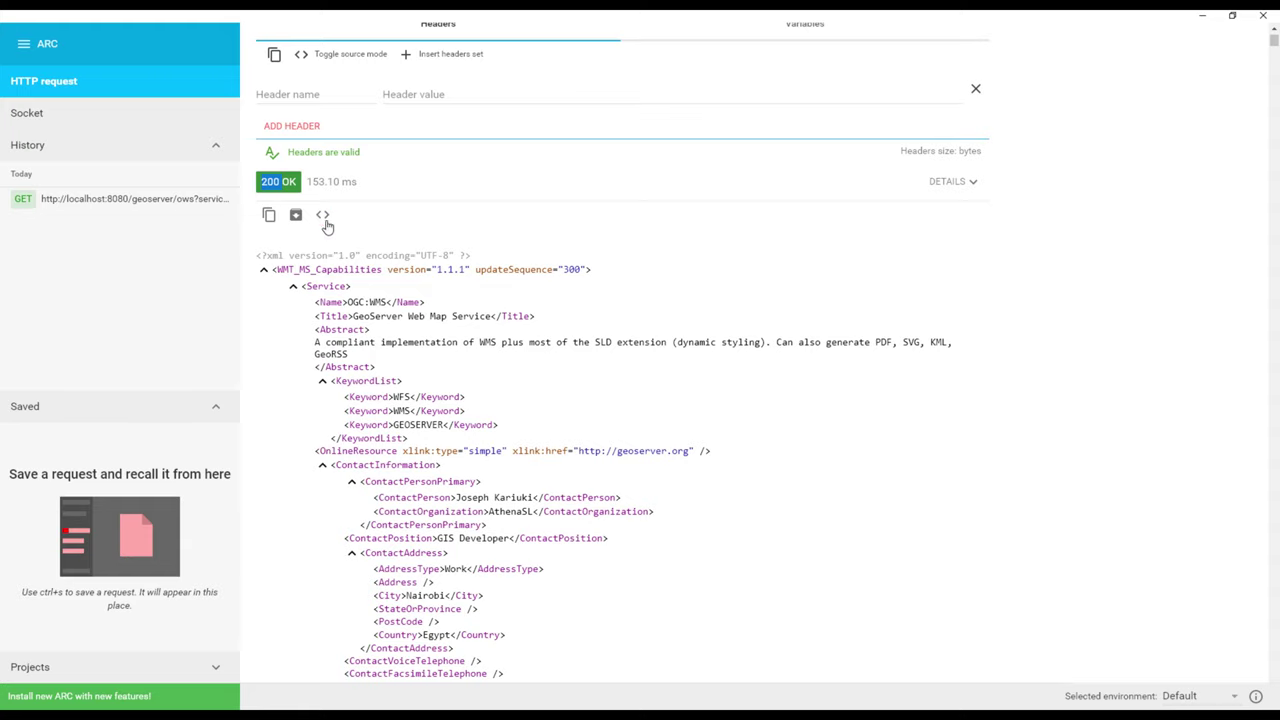
scroll(512, 337, down, 1)
scroll(512, 337, down, 2)
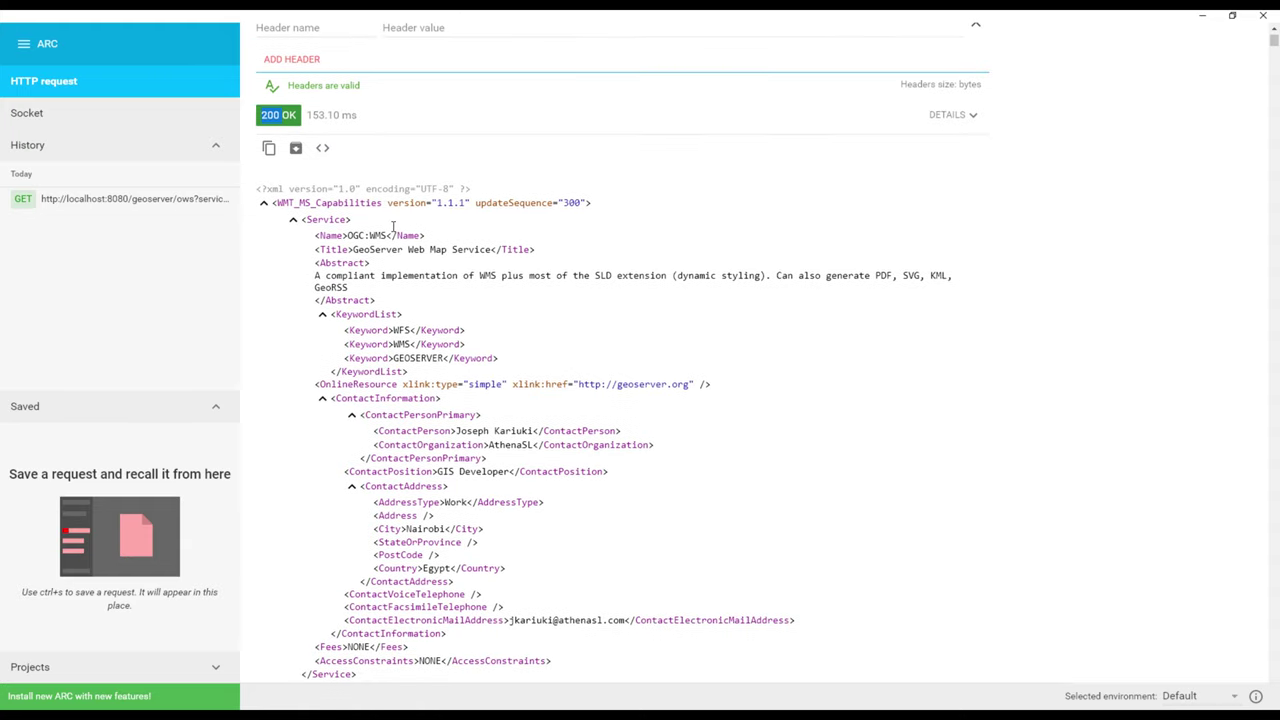
drag(317, 235, 432, 240)
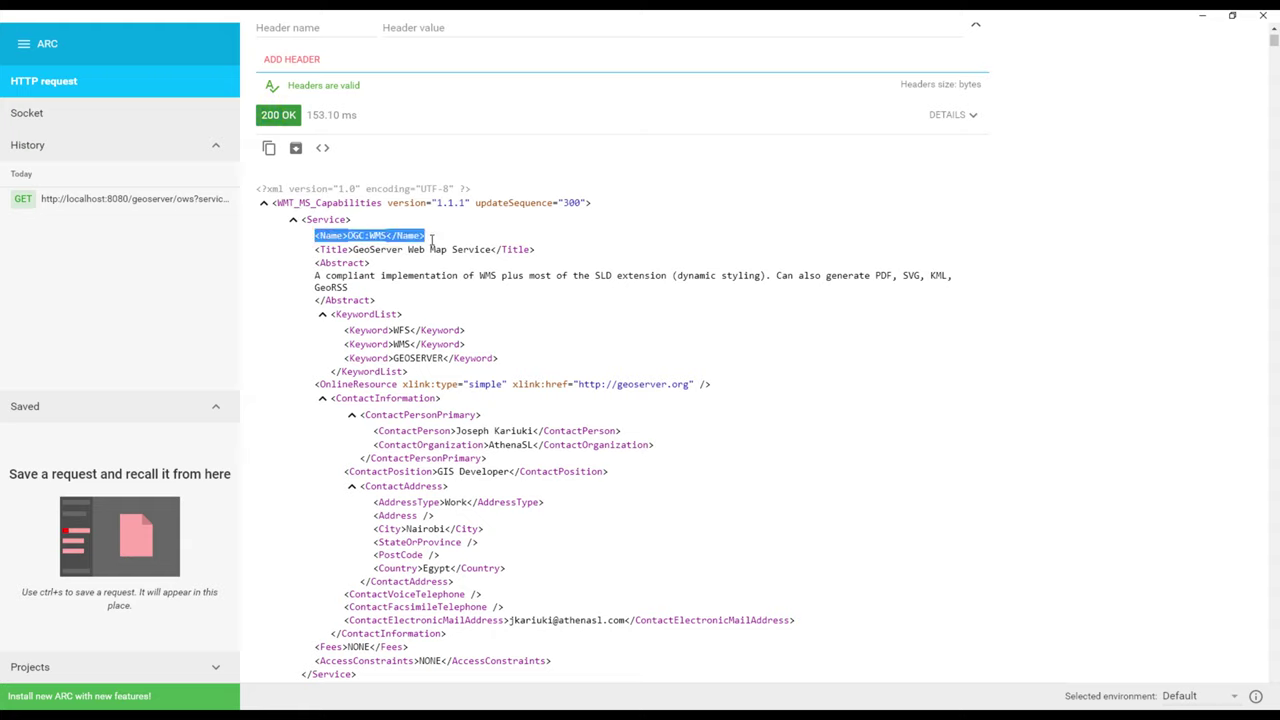
click(369, 243)
double_click(373, 235)
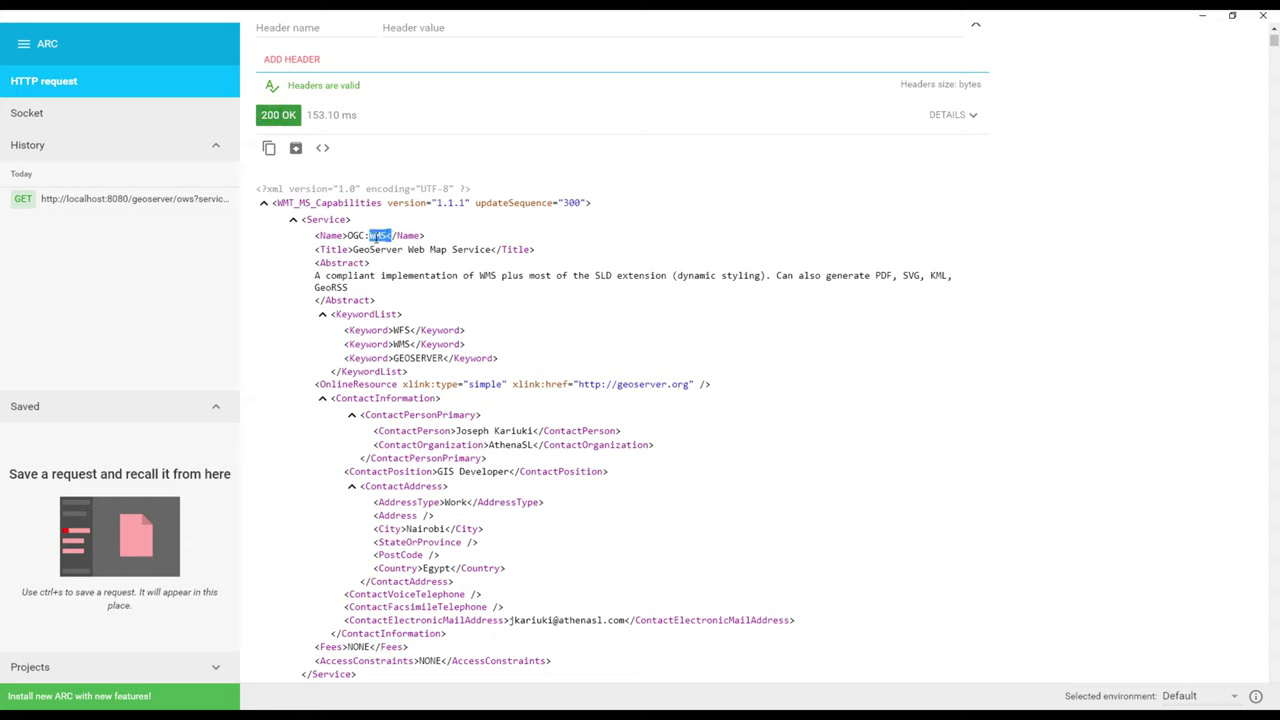
drag(342, 236, 482, 256)
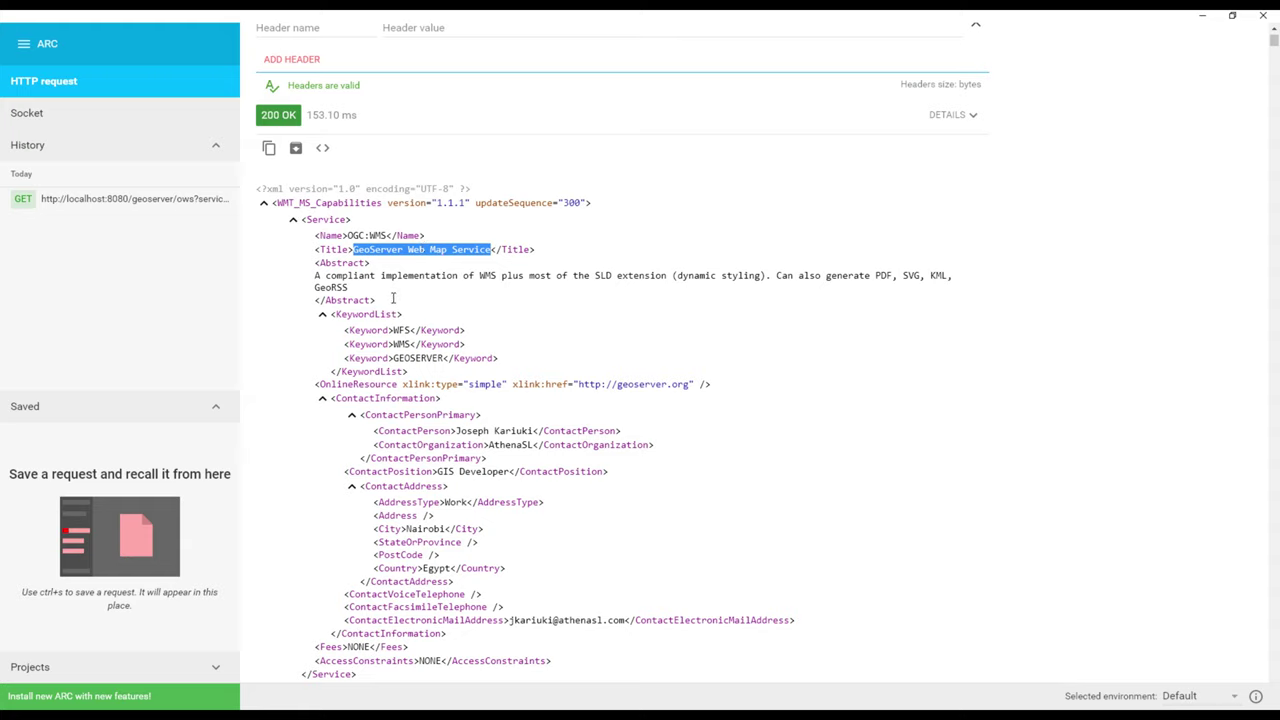
drag(413, 276, 425, 276)
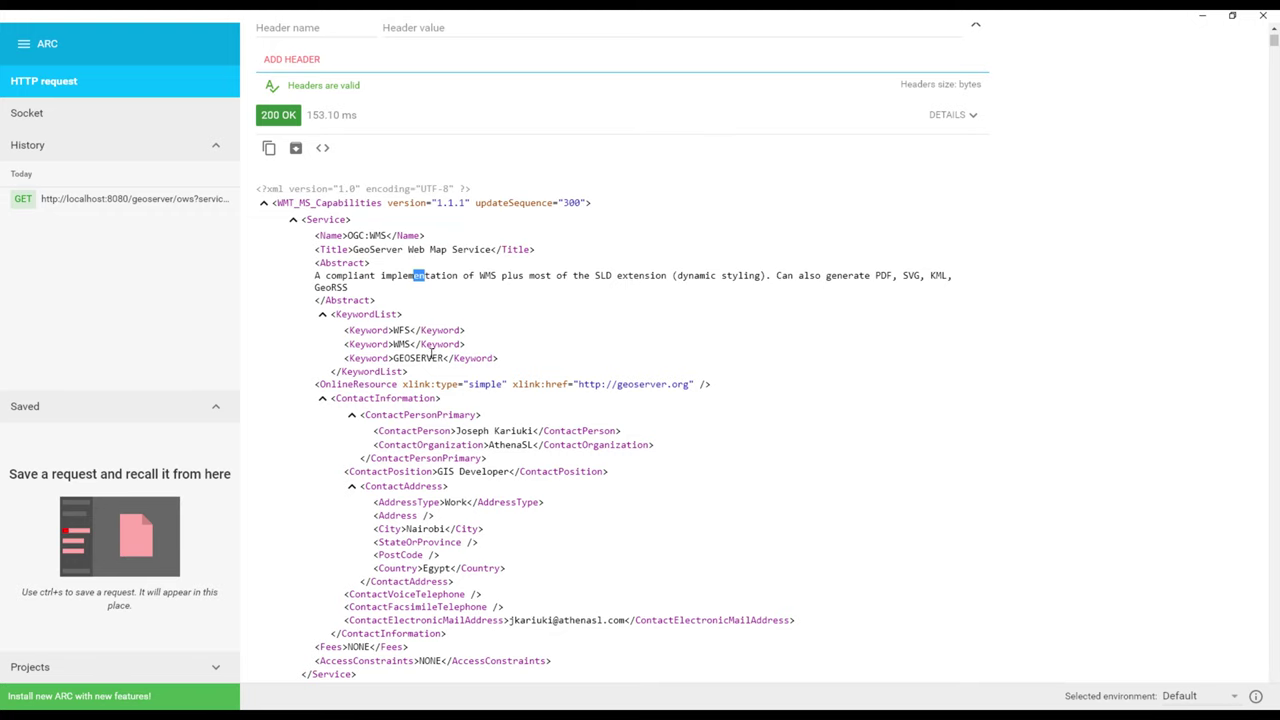
scroll(419, 311, down, 2)
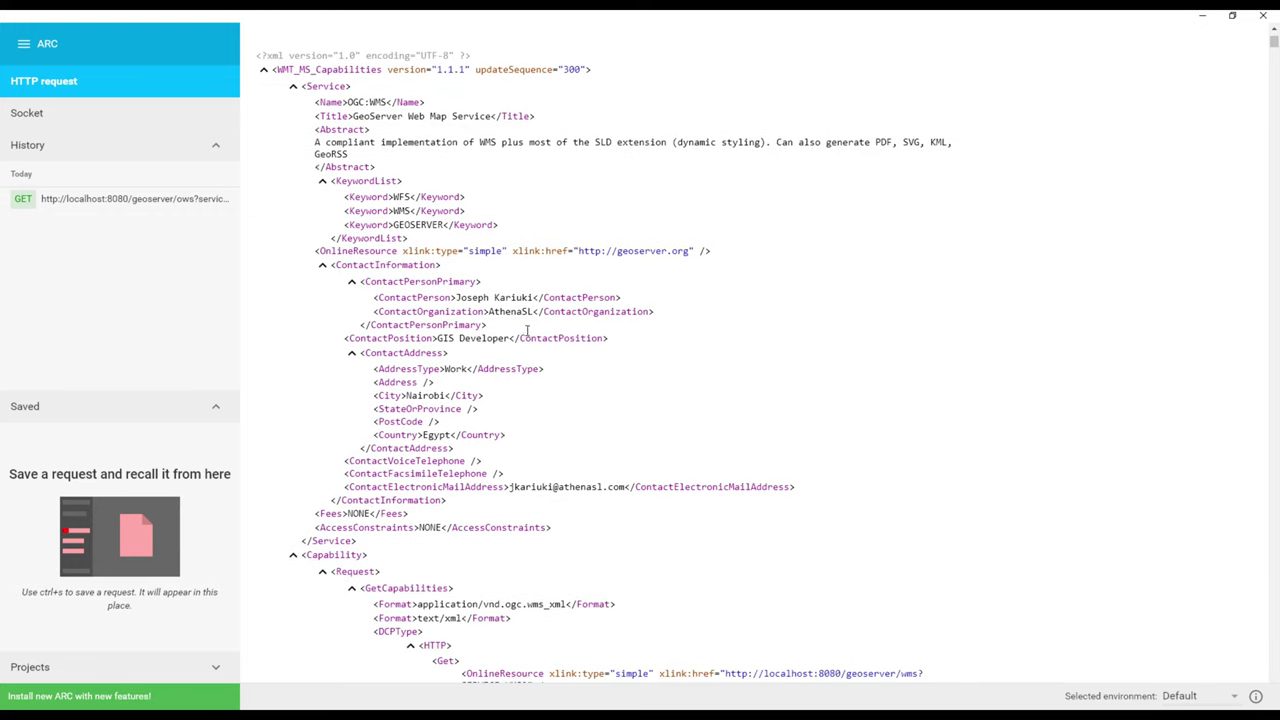
scroll(414, 234, down, 1)
drag(384, 231, 469, 233)
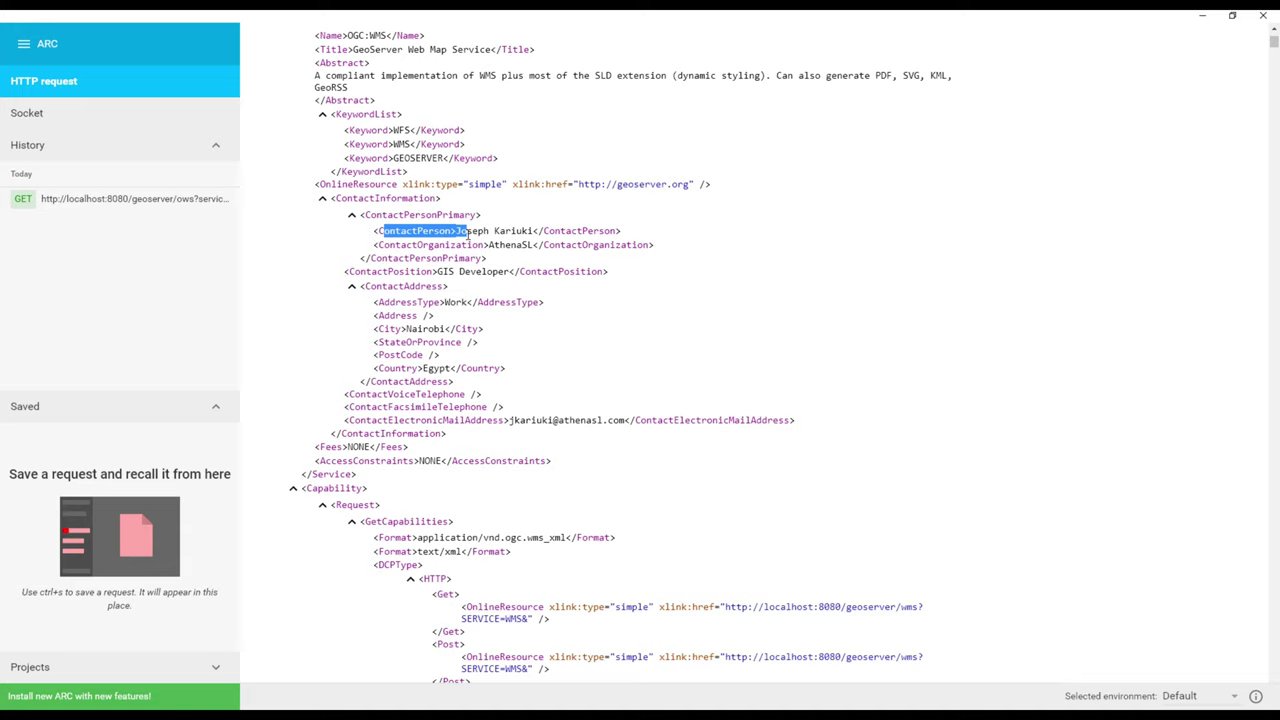
drag(378, 245, 478, 245)
drag(349, 271, 432, 271)
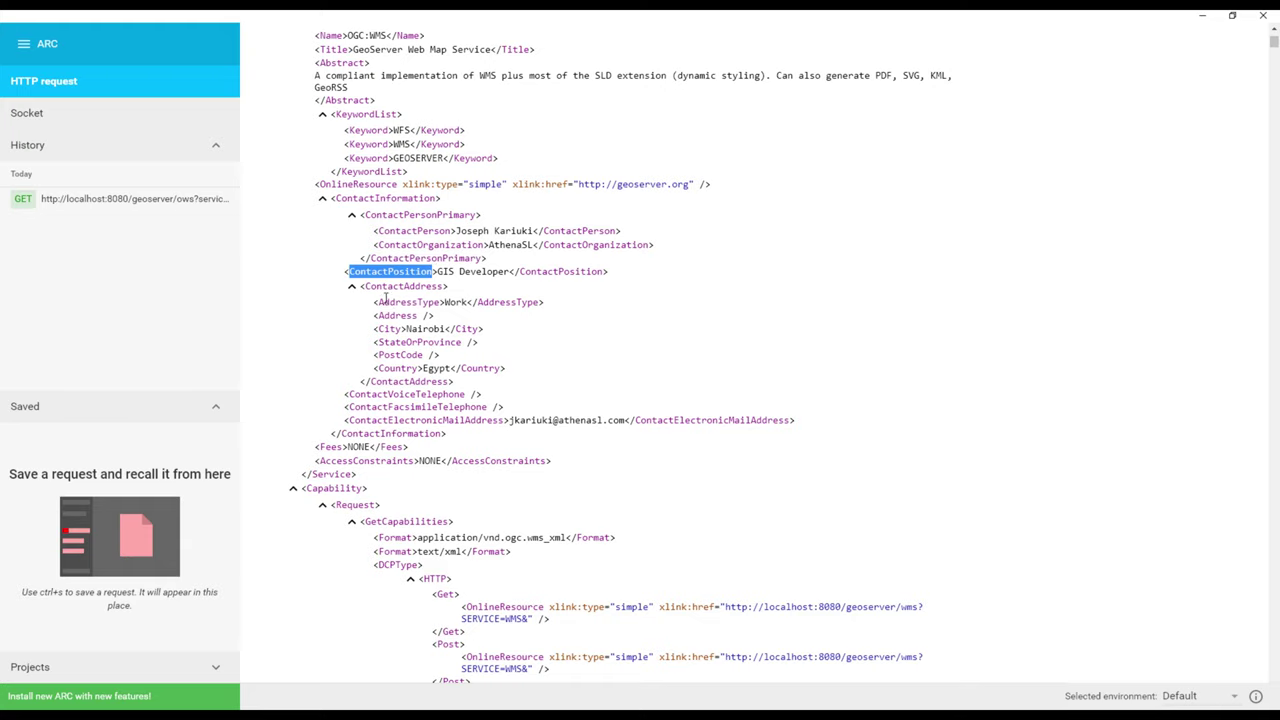
drag(368, 287, 427, 287)
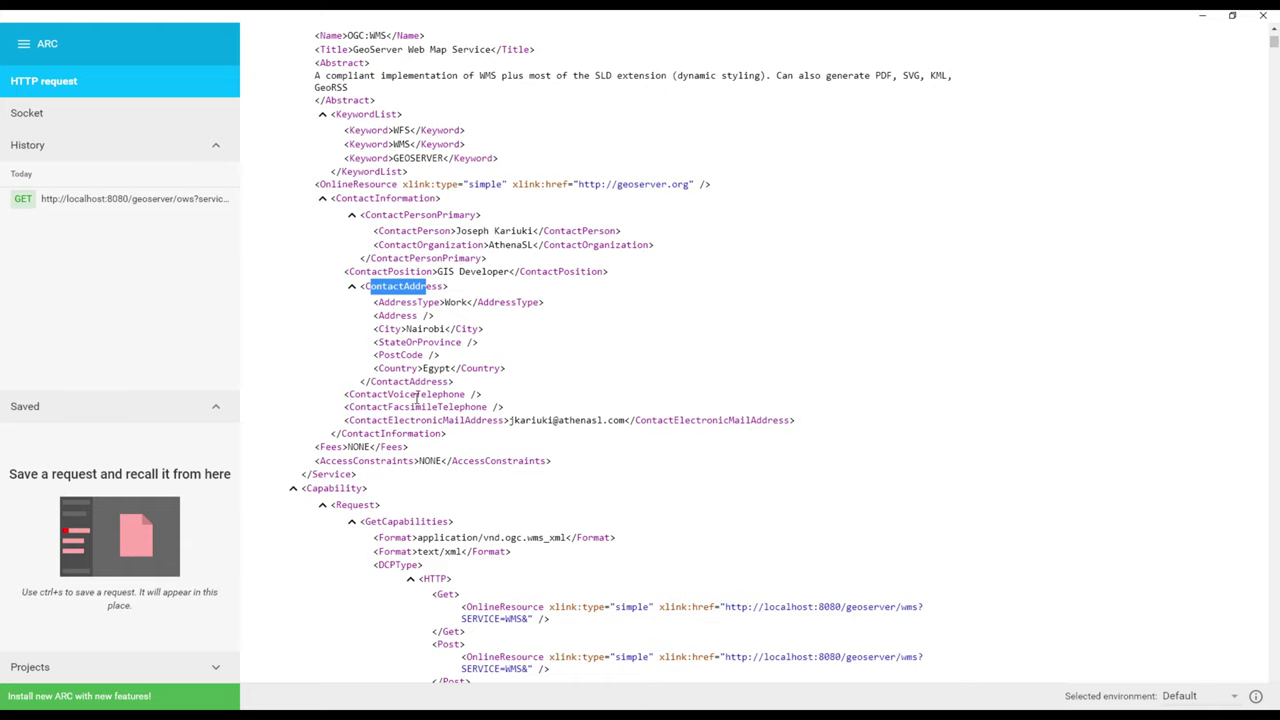
scroll(414, 386, down, 1)
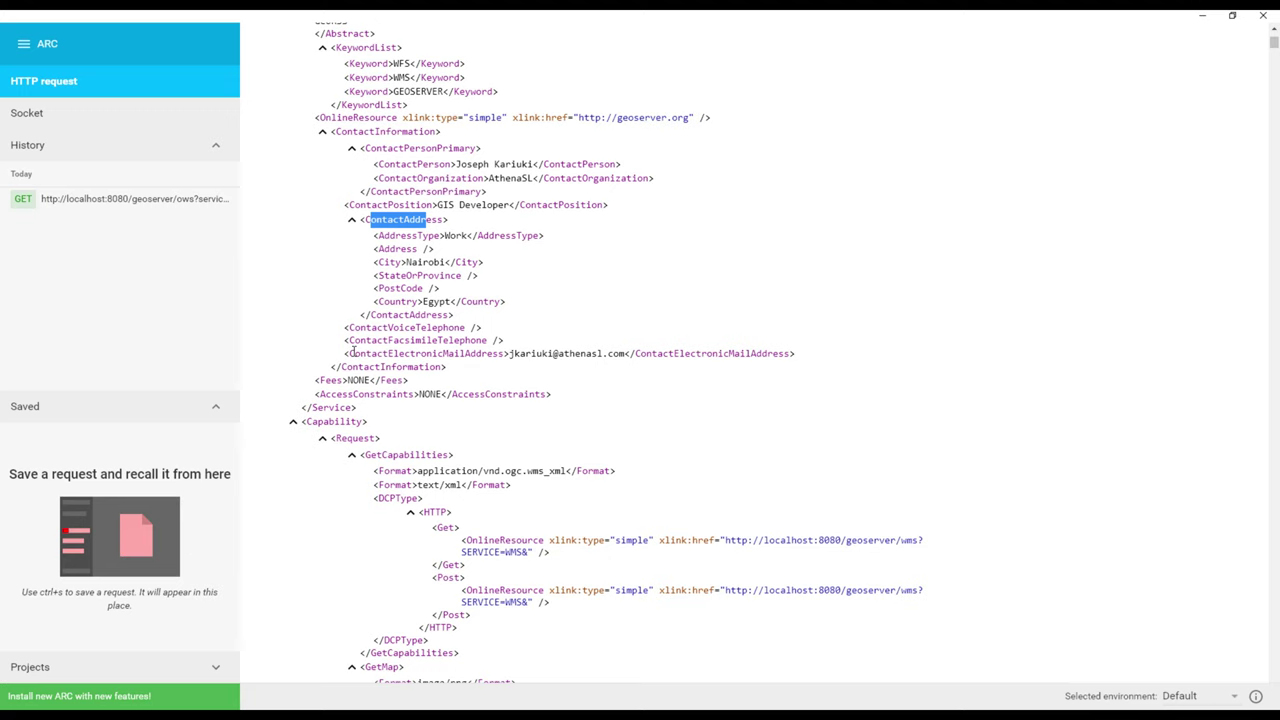
drag(352, 353, 500, 353)
scroll(500, 353, down, 2)
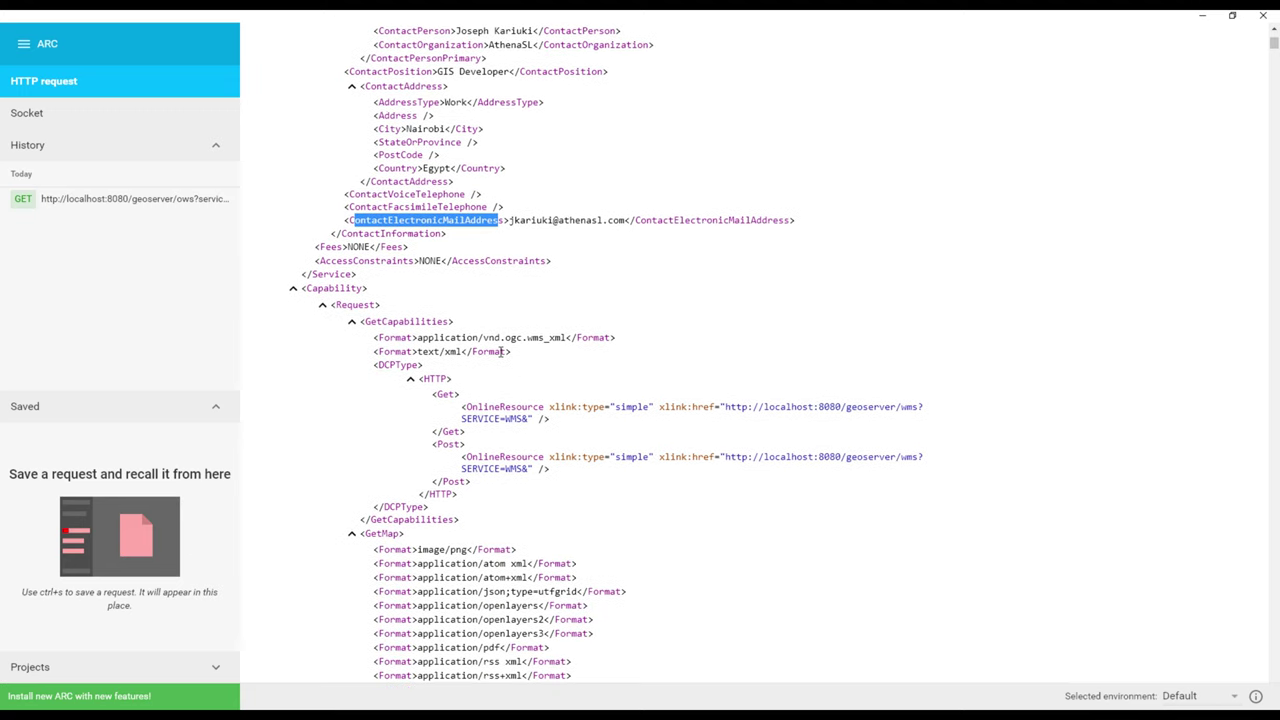
scroll(412, 311, down, 1)
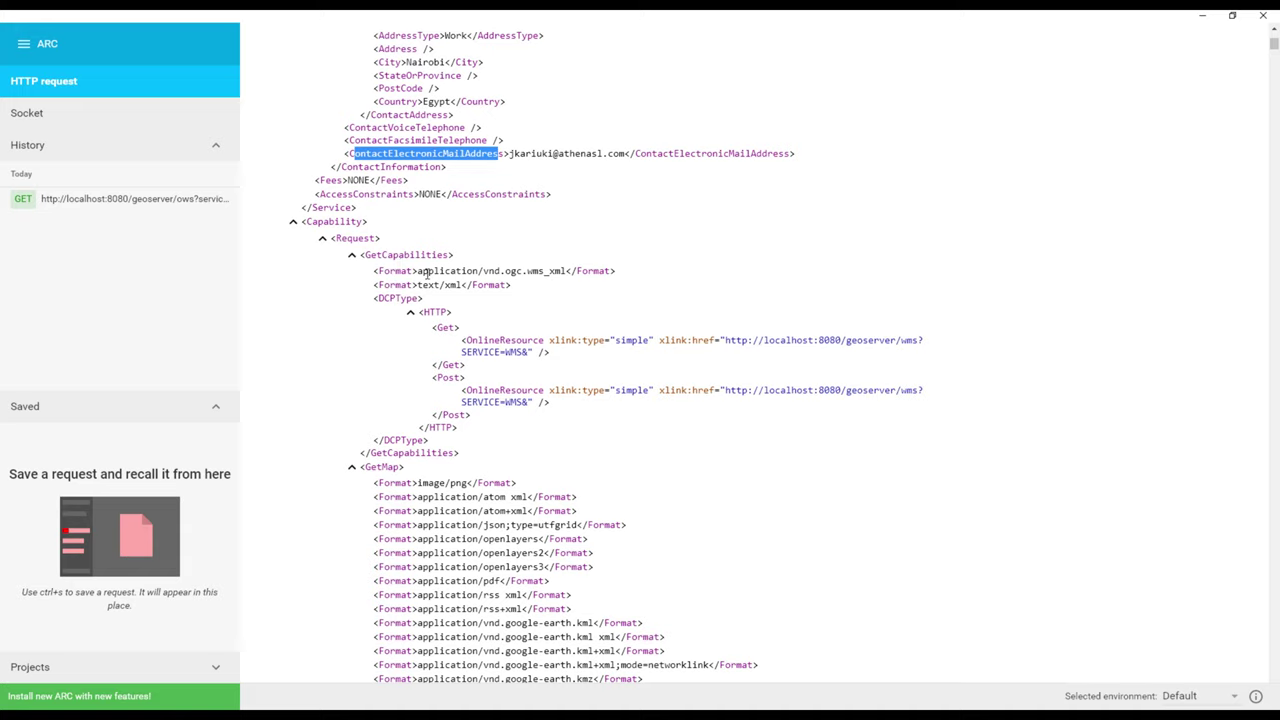
drag(417, 285, 459, 285)
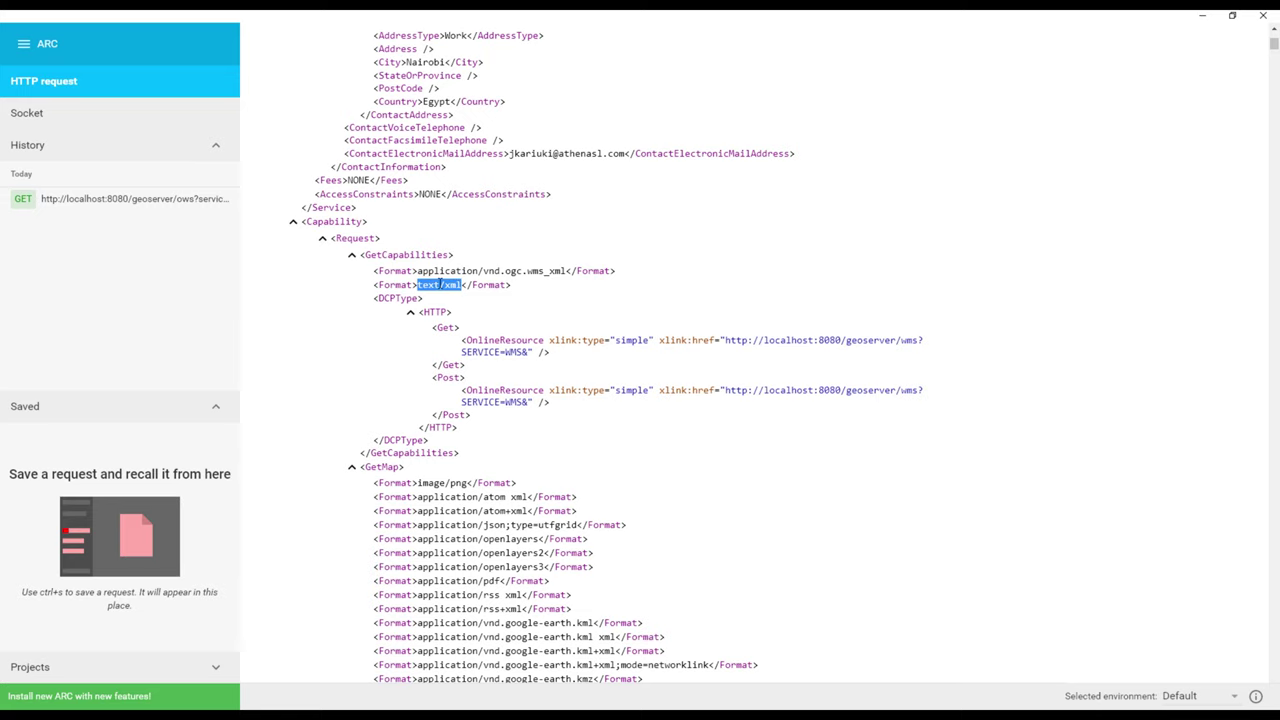
scroll(459, 285, down, 1)
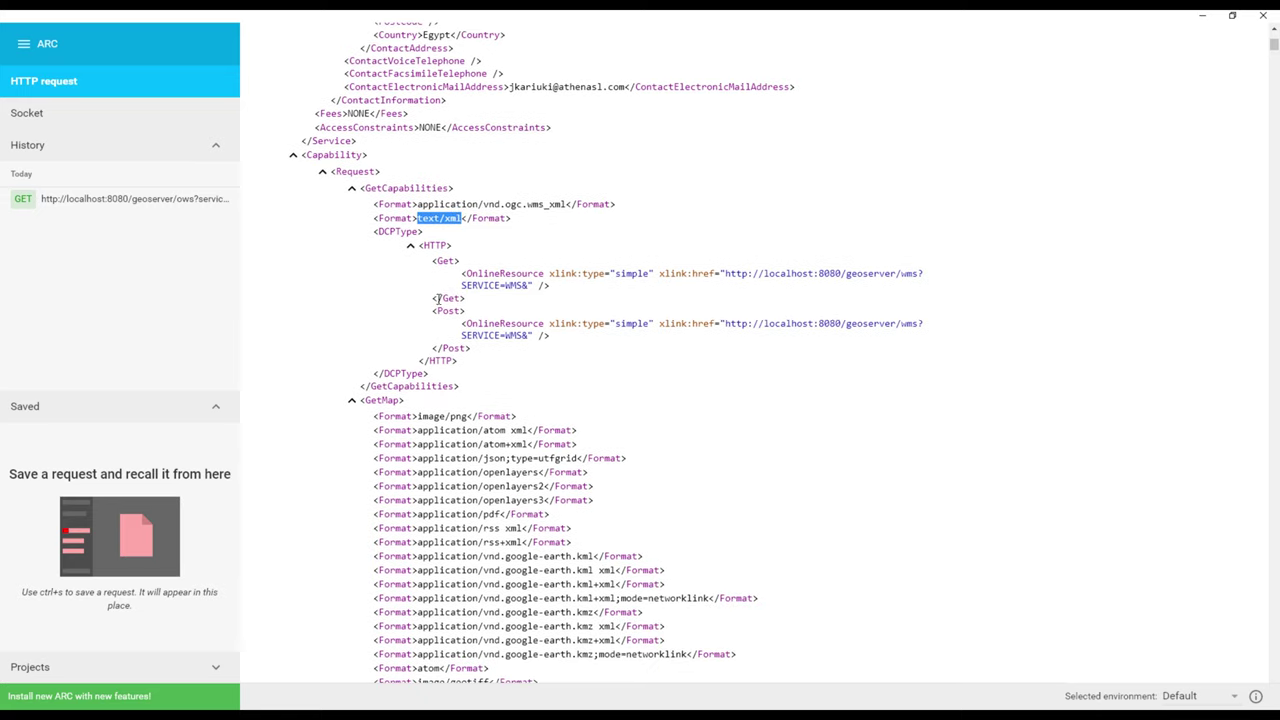
scroll(455, 335, down, 1)
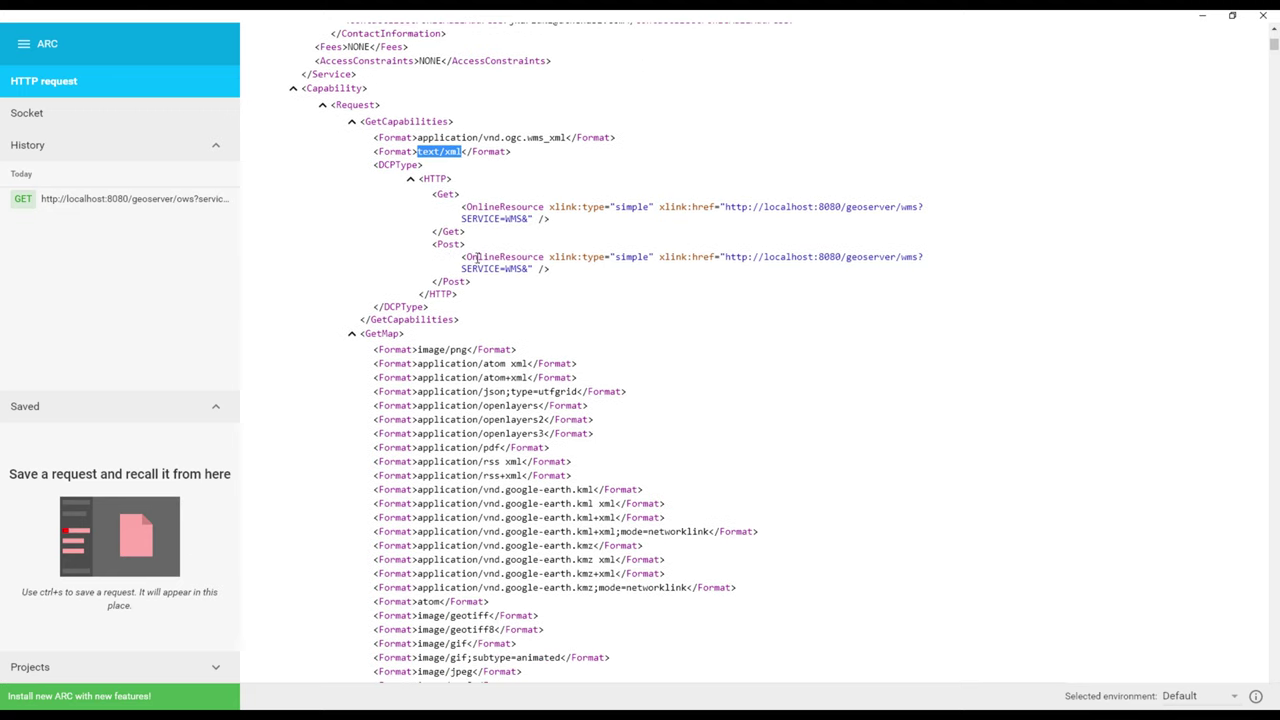
click(445, 199)
drag(383, 122, 409, 122)
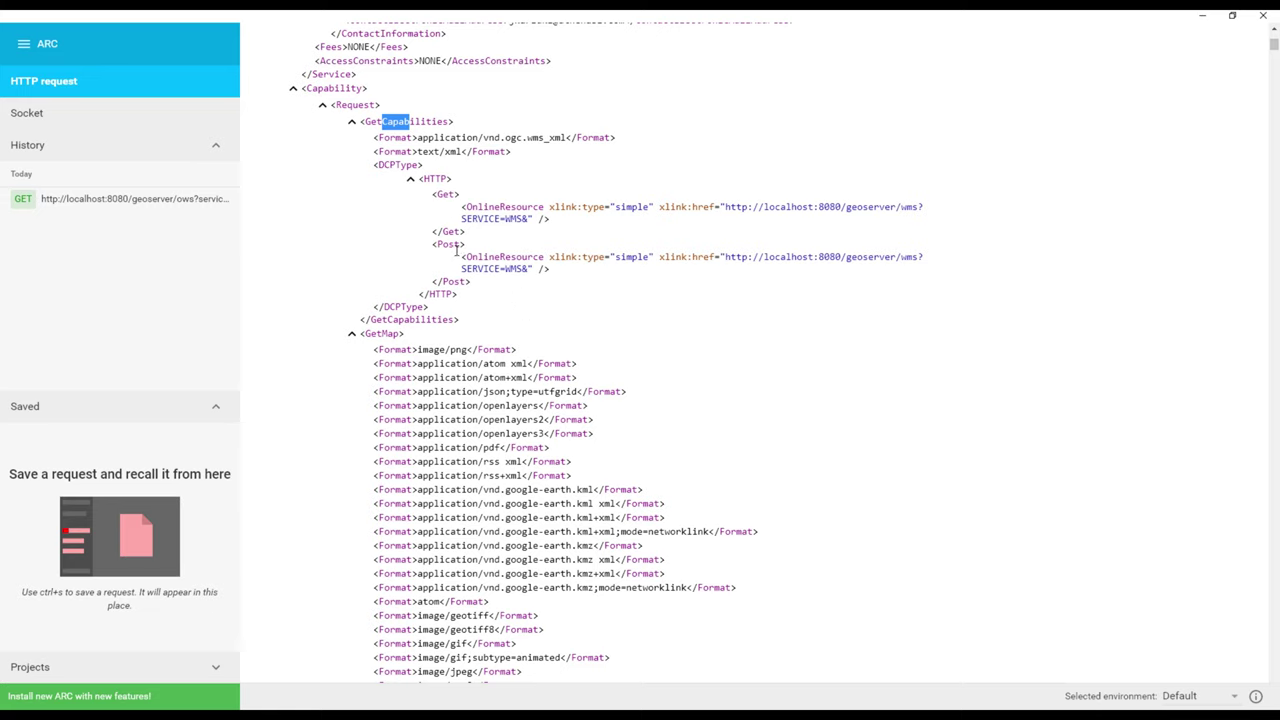
- Scroll the capabilities, marking the image/png format and GetCapabilities in the URL, then return to wms.txt
scroll(465, 285, down, 2)
scroll(472, 314, down, 2)
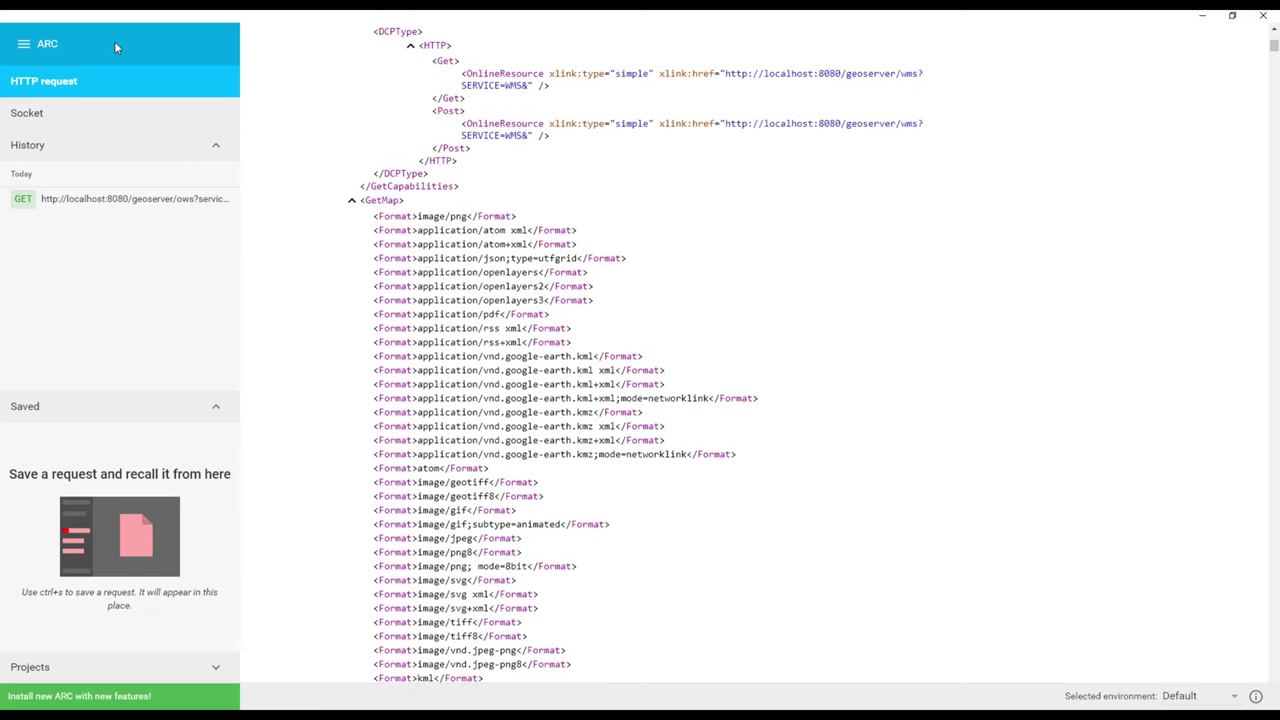
scroll(566, 305, down, 2)
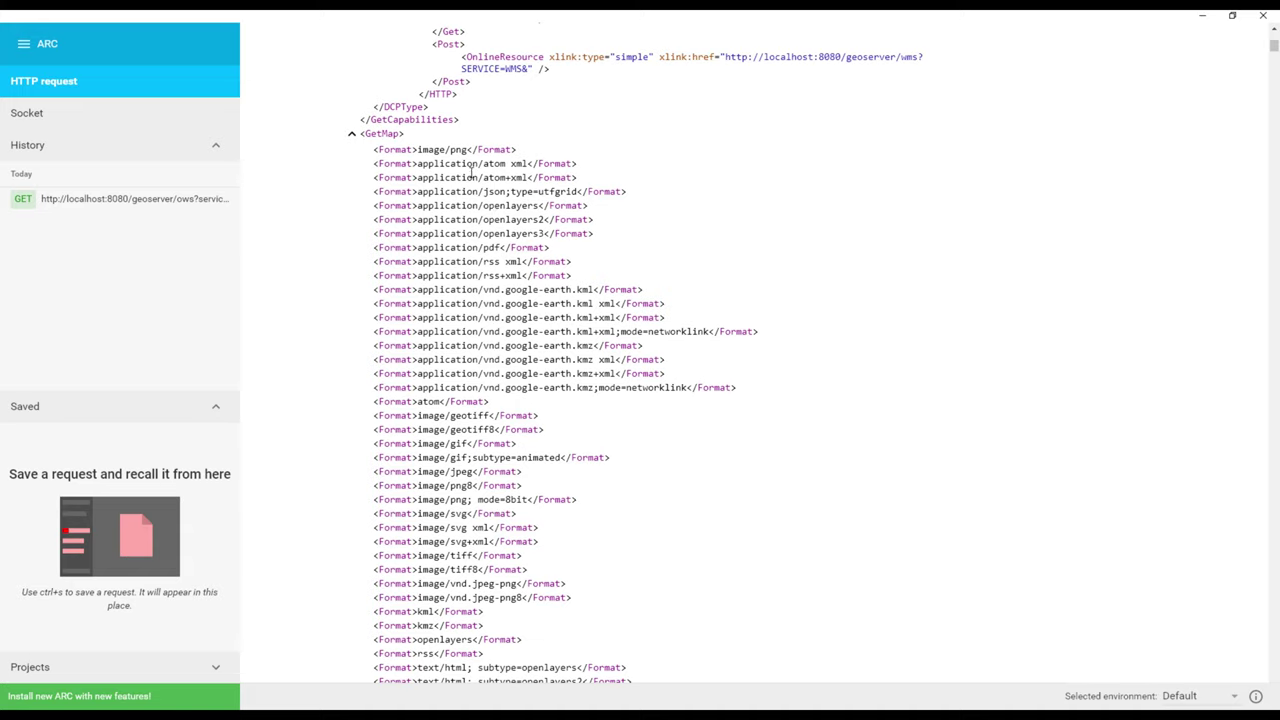
double_click(451, 149)
scroll(520, 377, down, 10)
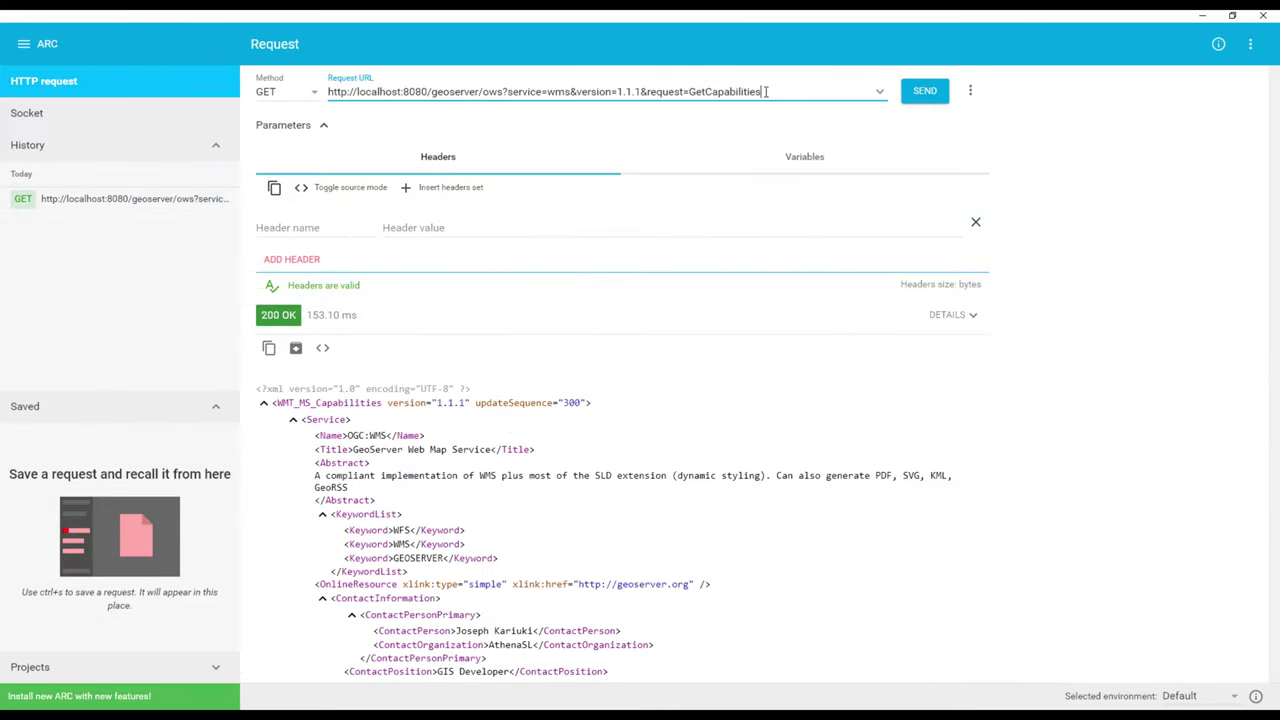
drag(764, 91, 698, 92)
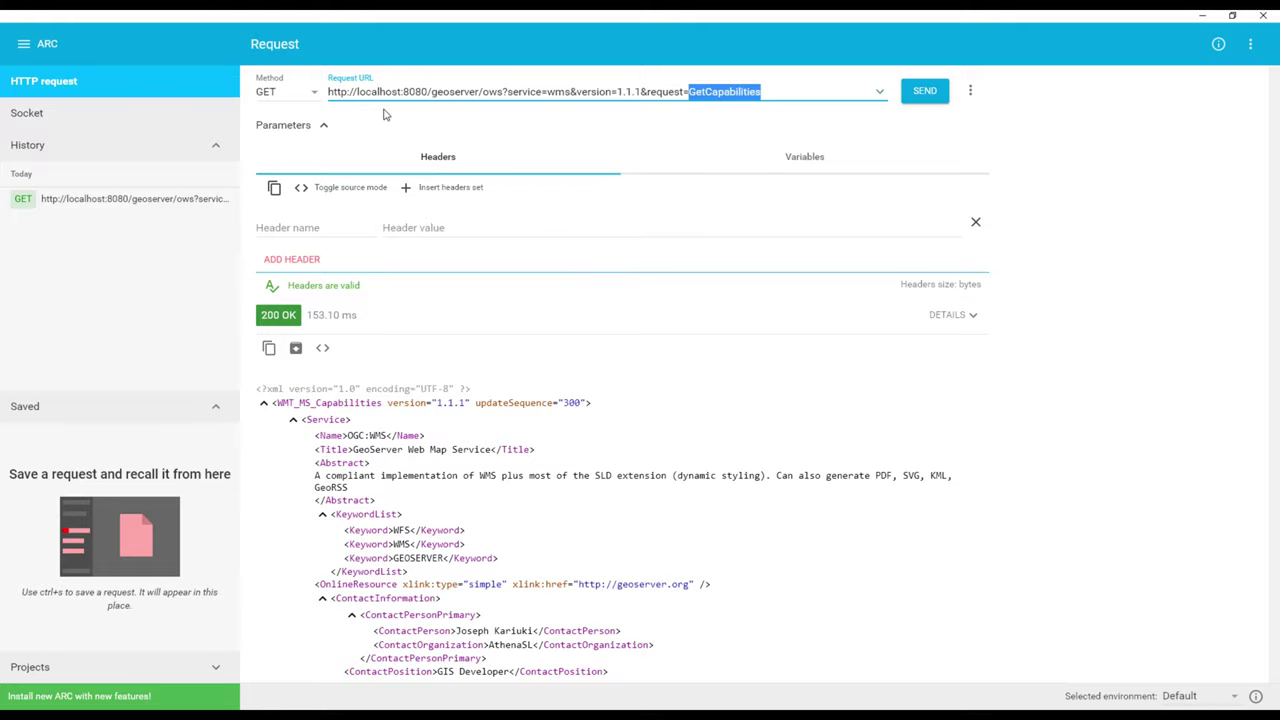
scroll(658, 539, down, 8)
scroll(658, 540, down, 10)
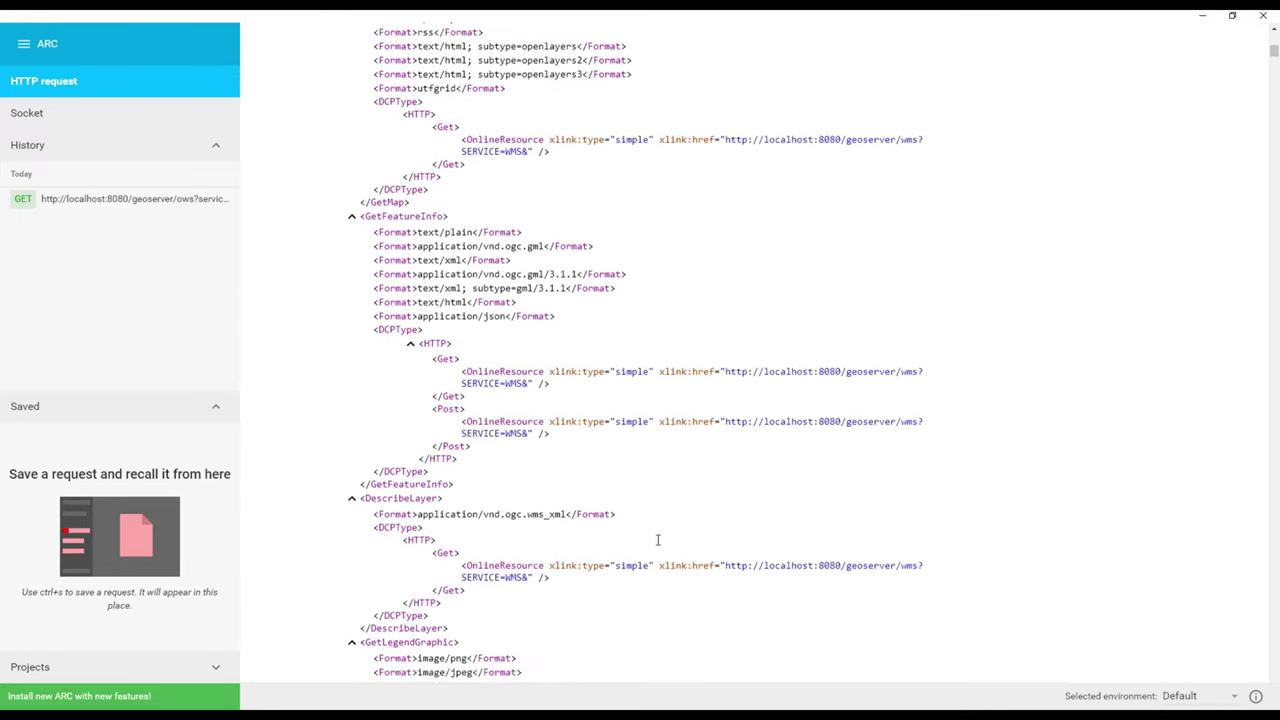
scroll(658, 540, up, 3)
scroll(658, 540, up, 10)
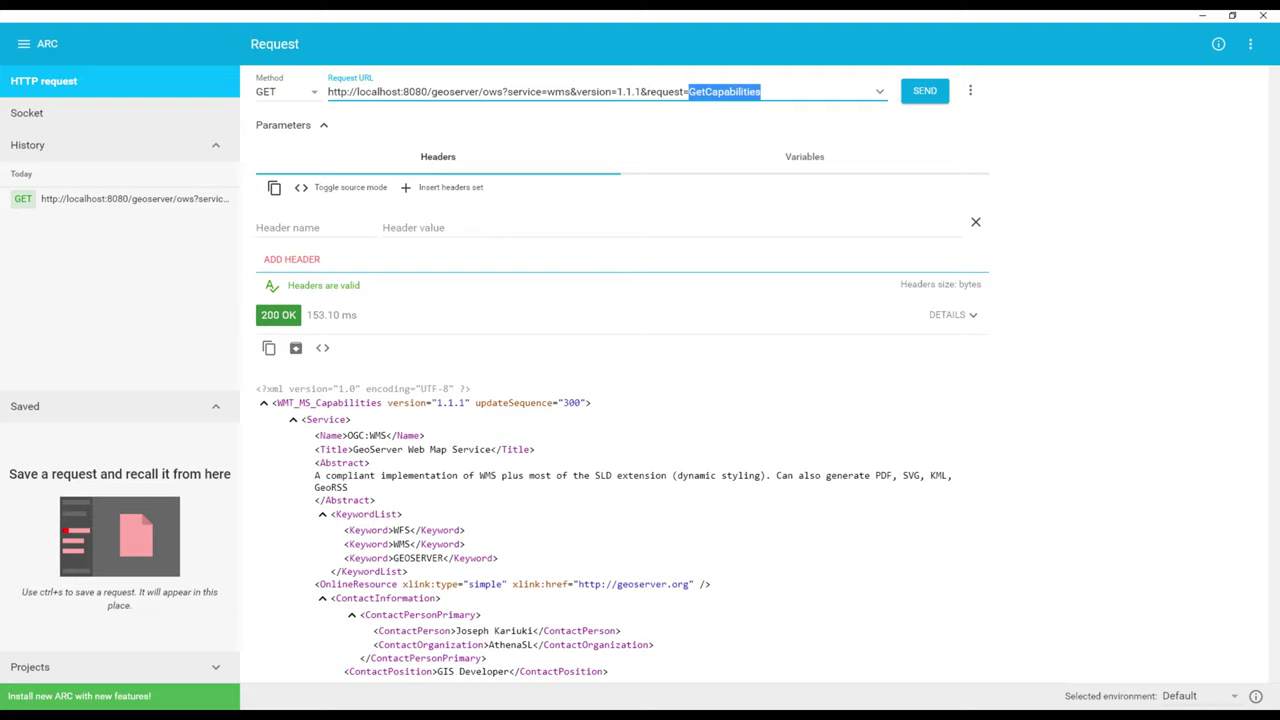
key(alt+Tab)
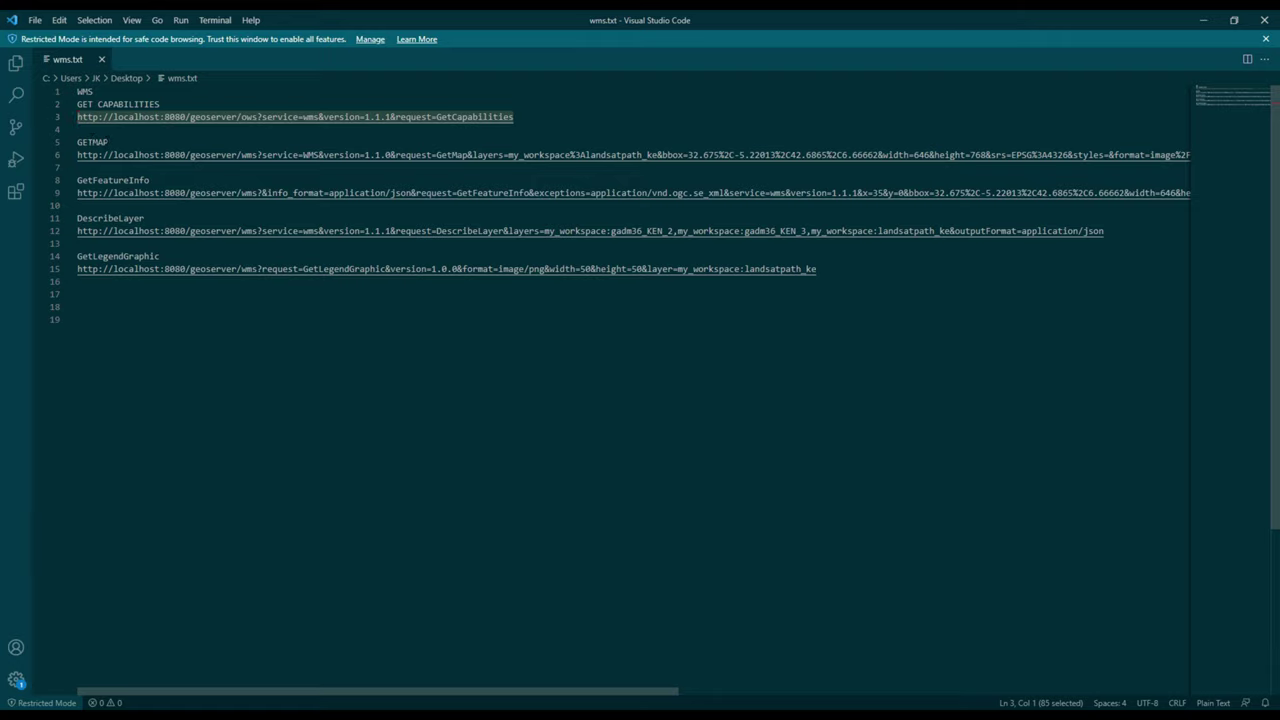
- Select the line 6 GetMap URL in wms.txt, then select the current request URL in Advanced REST Client
click(109, 142)
drag(109, 142, 318, 155)
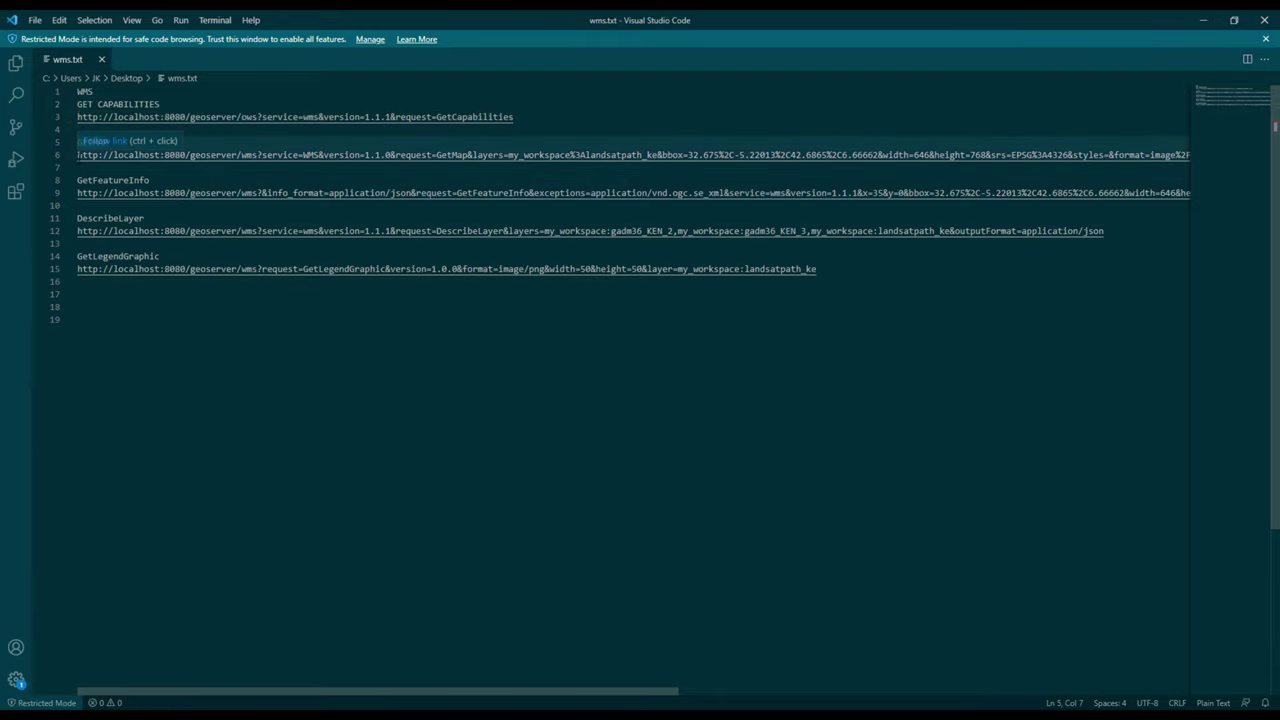
click(109, 142)
mouse_move(77, 155)
mouse_down()
mouse_move(333, 155)
mouse_move(78, 167)
mouse_up()
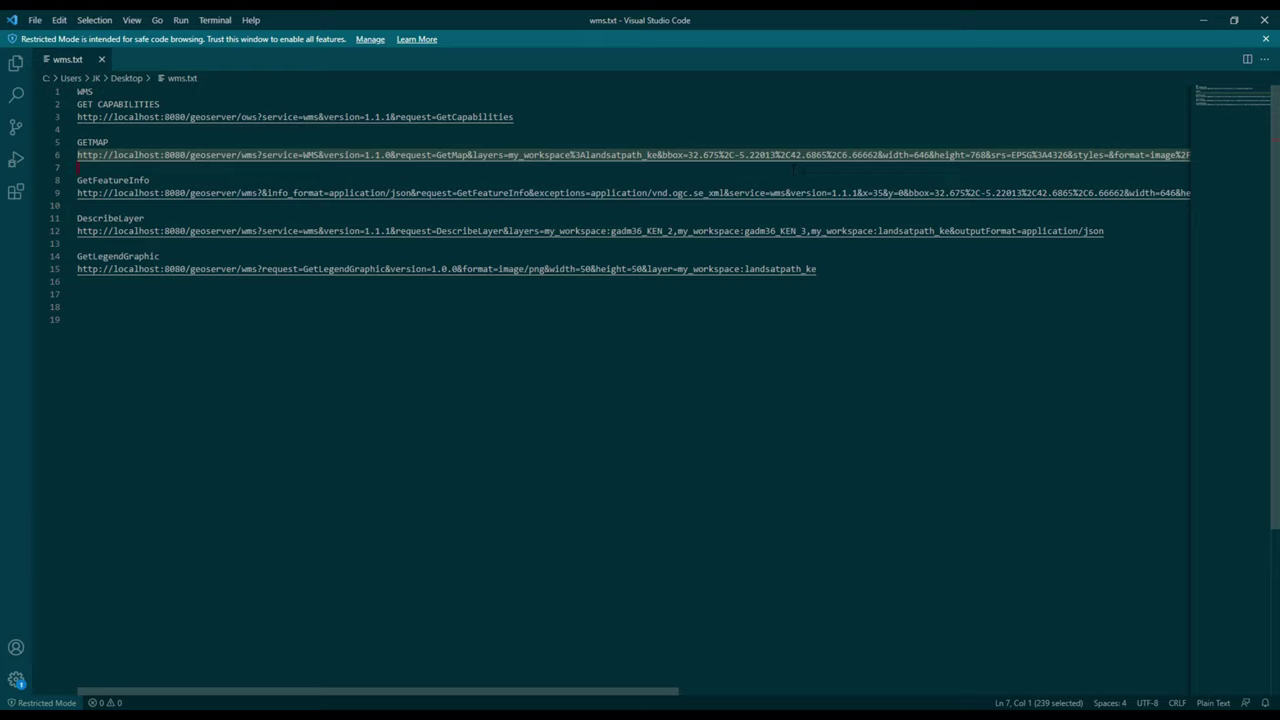
click(78, 167)
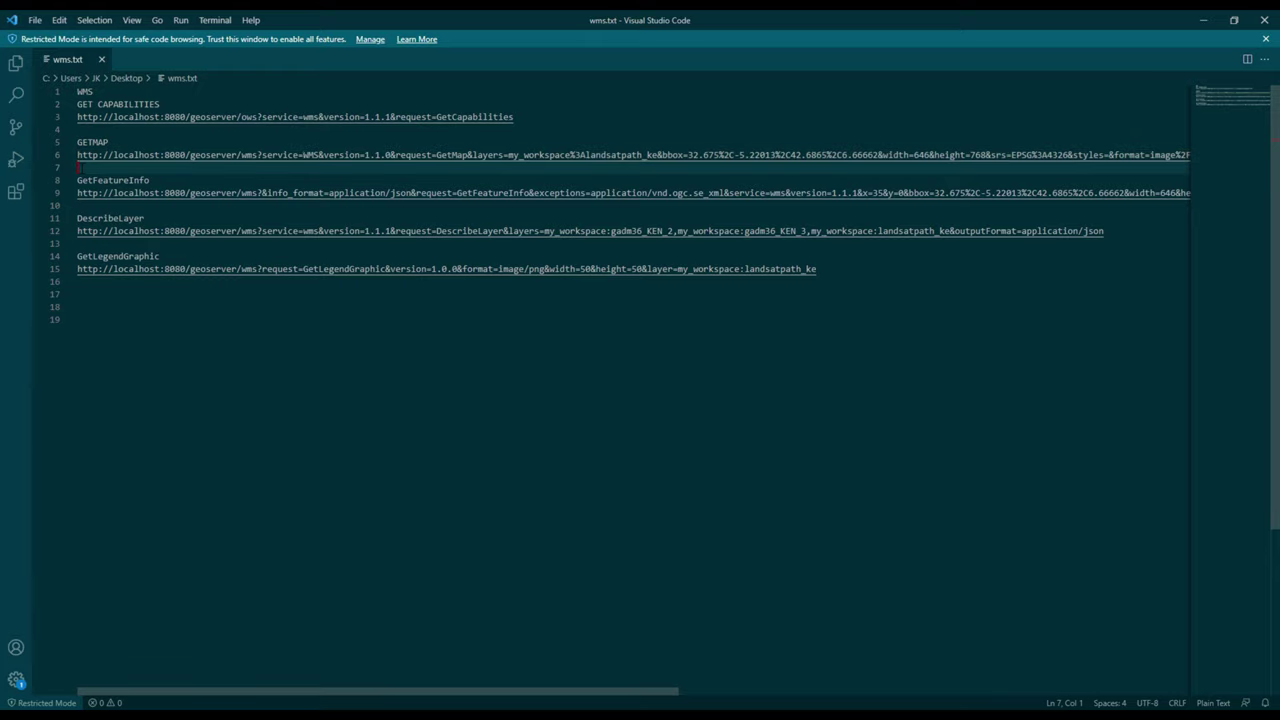
drag(78, 167, 76, 155)
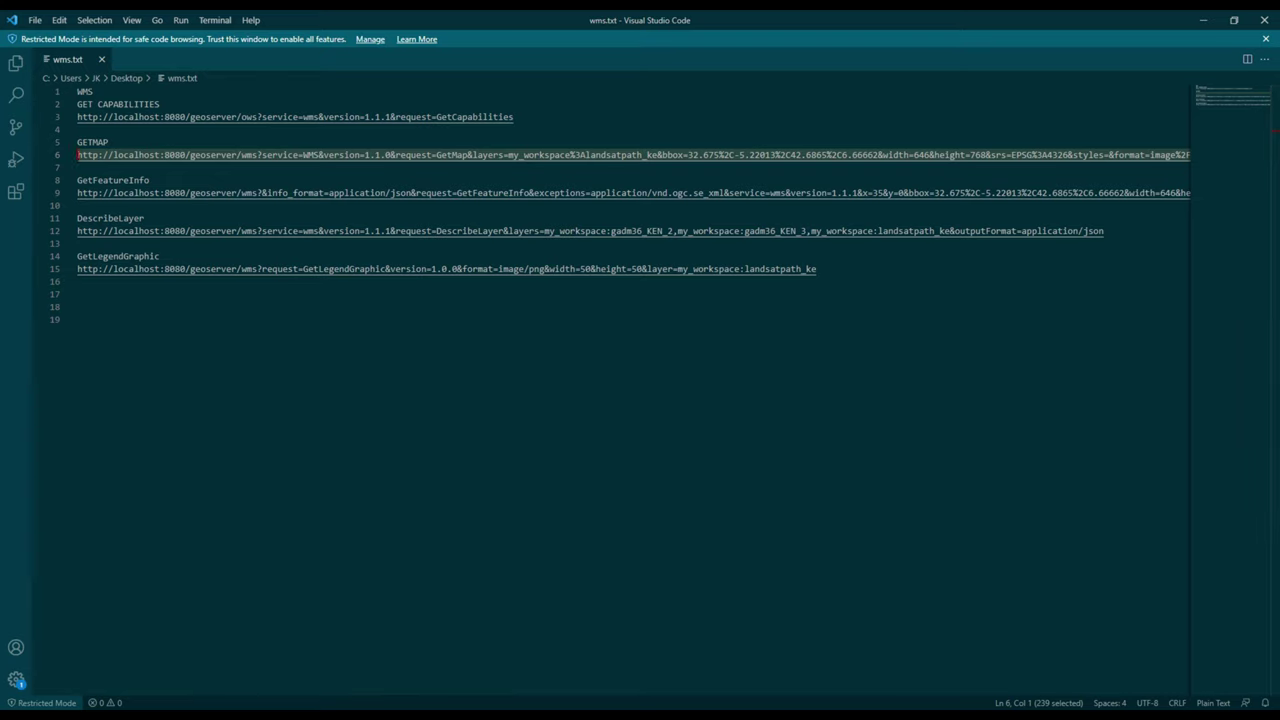
key(alt+Tab)
triple_click(390, 92)
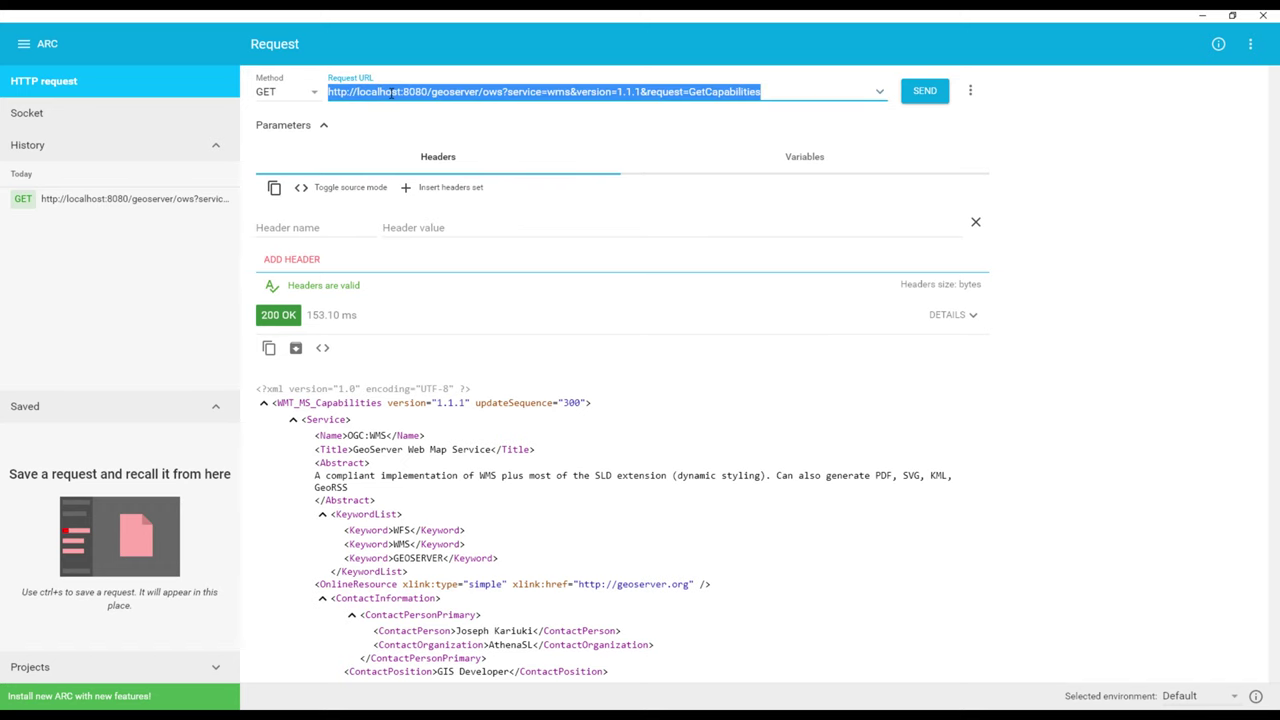
- Replace the request URL with the GetMap URL, send it, and review the 200 OK PNG response
key(BackSpace)
key(ctrl+v)
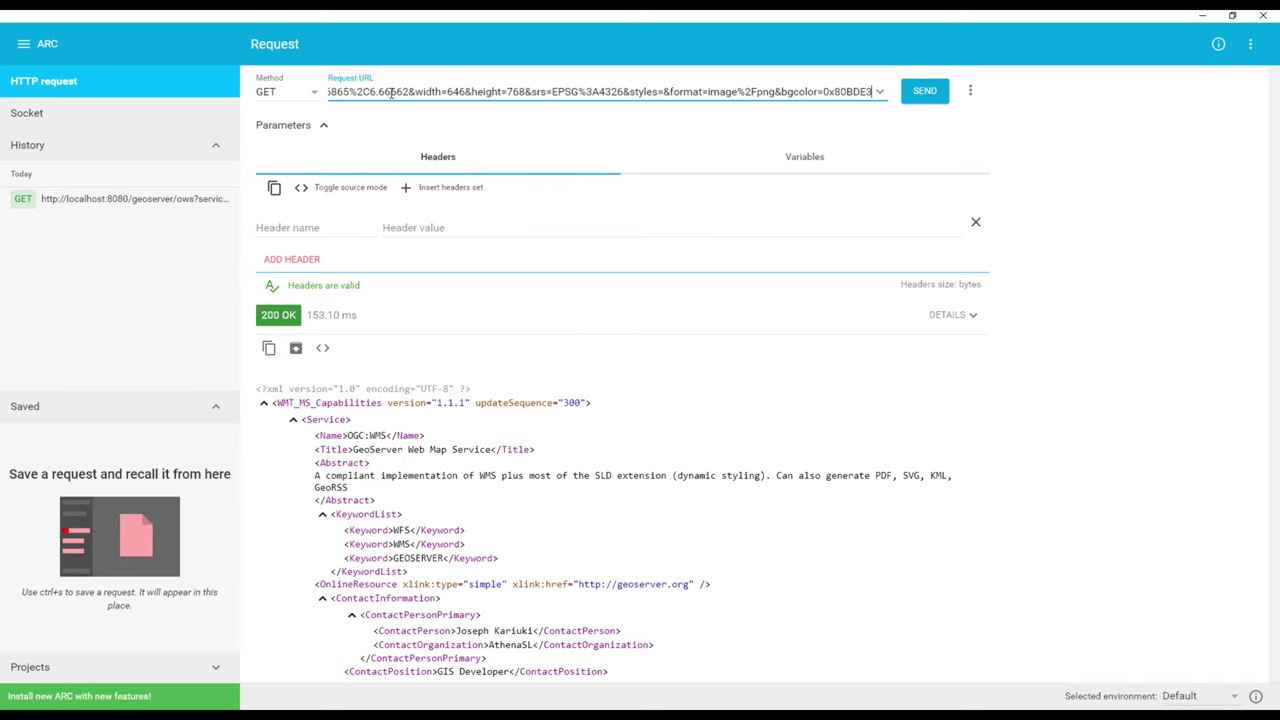
click(933, 93)
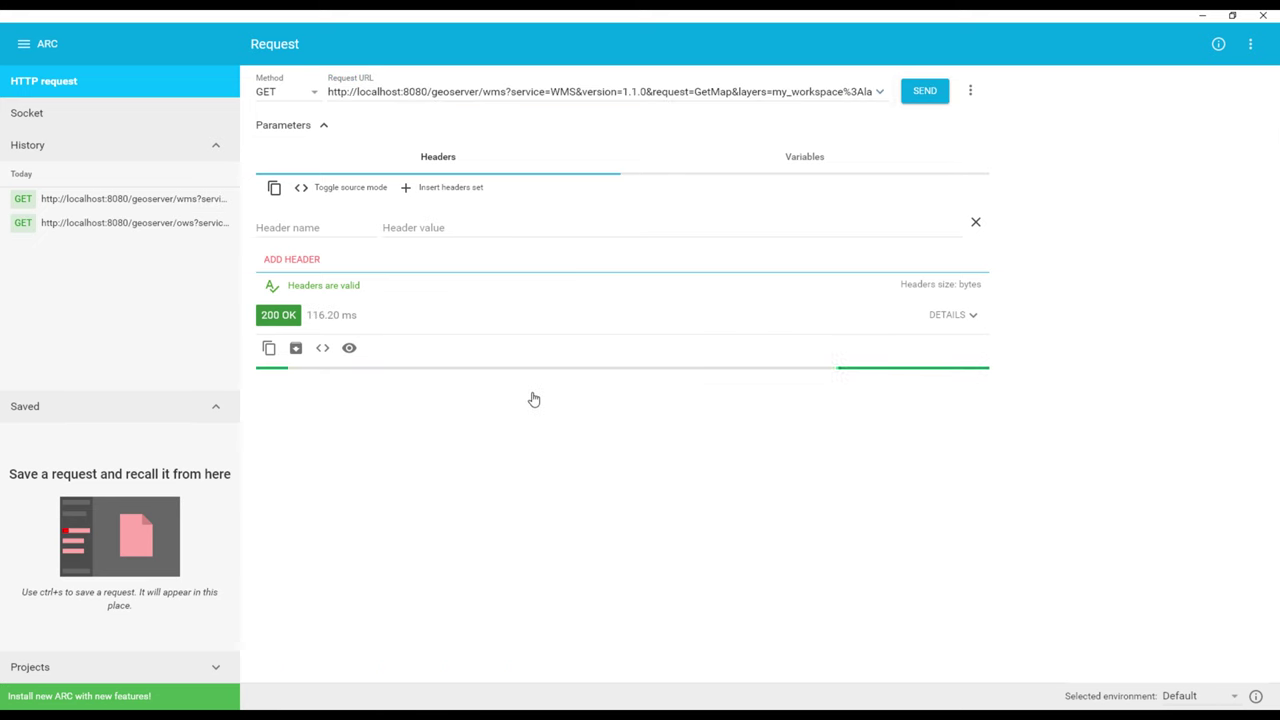
scroll(552, 450, down, 3)
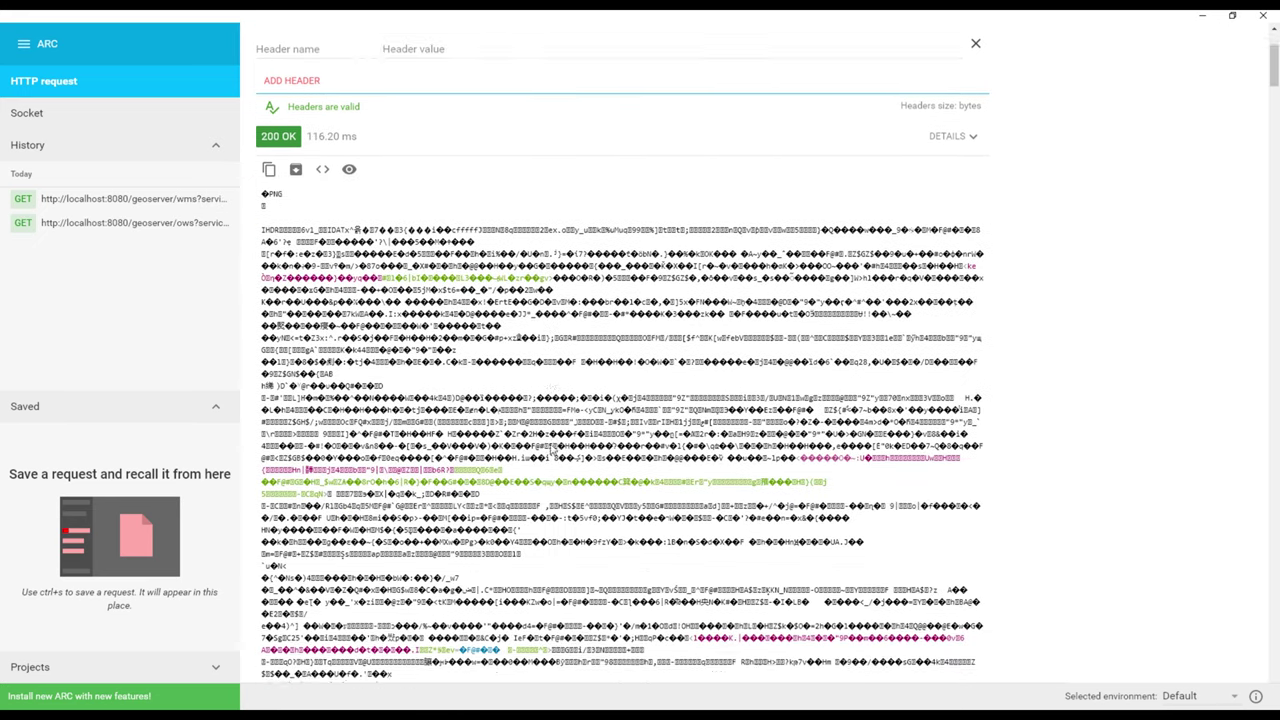
scroll(730, 473, down, 5)
scroll(730, 473, up, 2)
scroll(730, 473, up, 4)
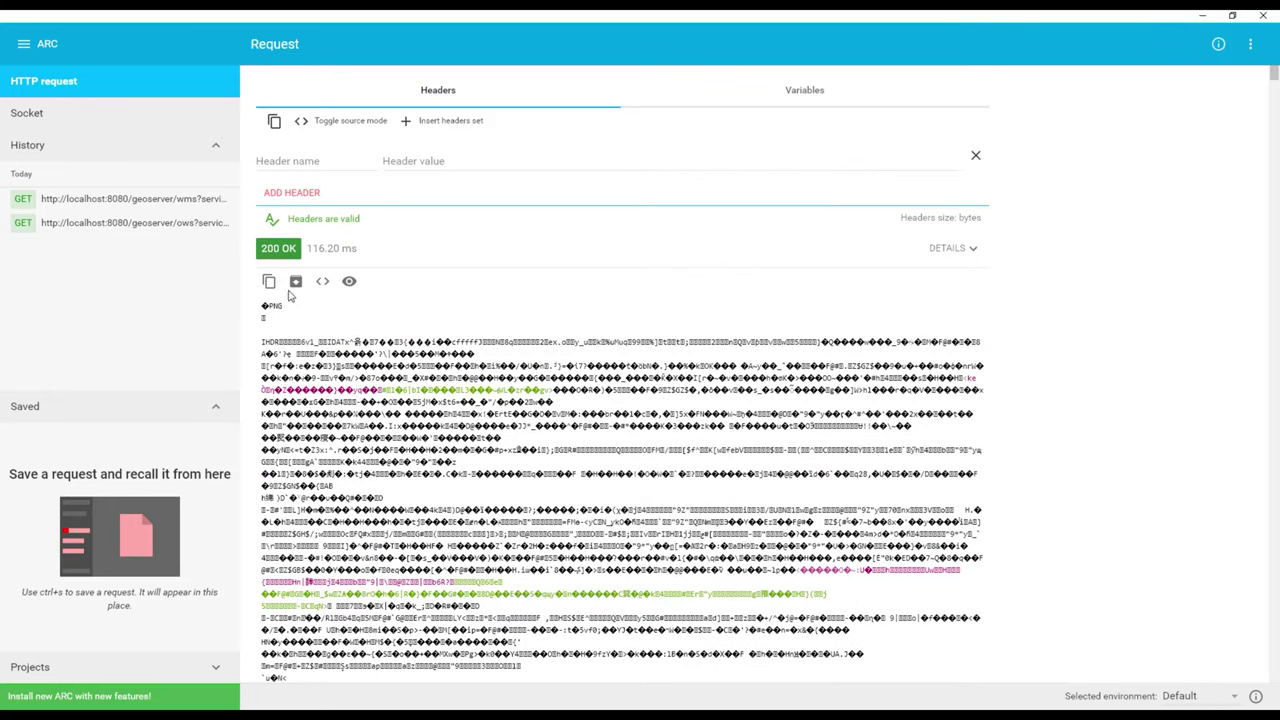
drag(287, 247, 262, 254)
scroll(389, 291, up, 2)
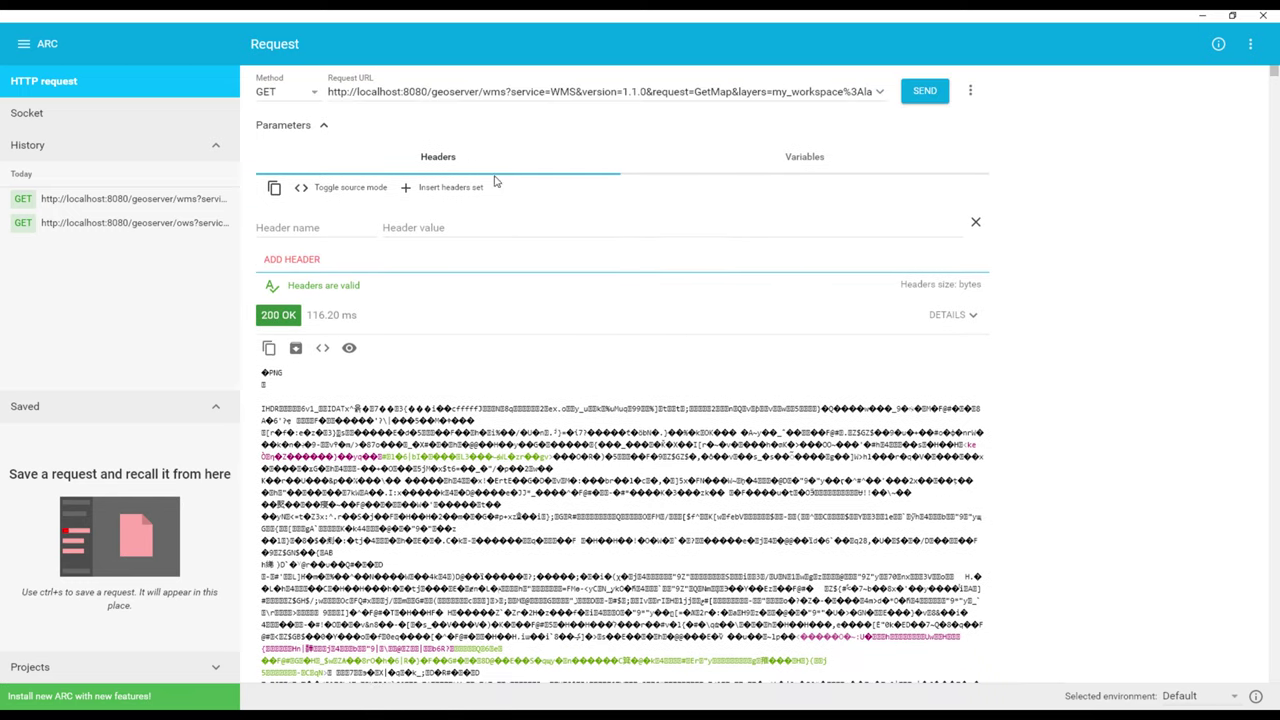
- Place the cursor just after the request parameter name in the request URL
click(513, 91)
key(ctrl+a)
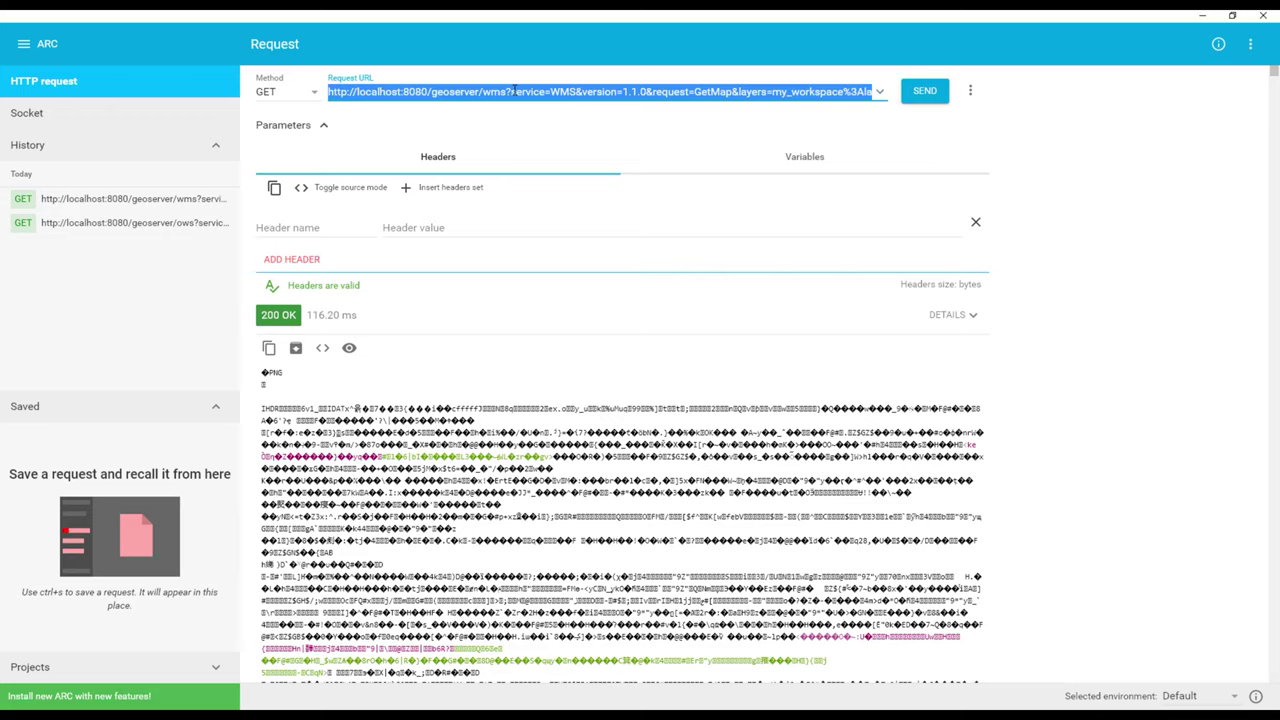
click(684, 91)
- Garble the request parameter with 'dsgdsagstewvdvdx', send it, review the MissingParameterValue error, then select the stray text
text(dsgdsagstewvdvd)
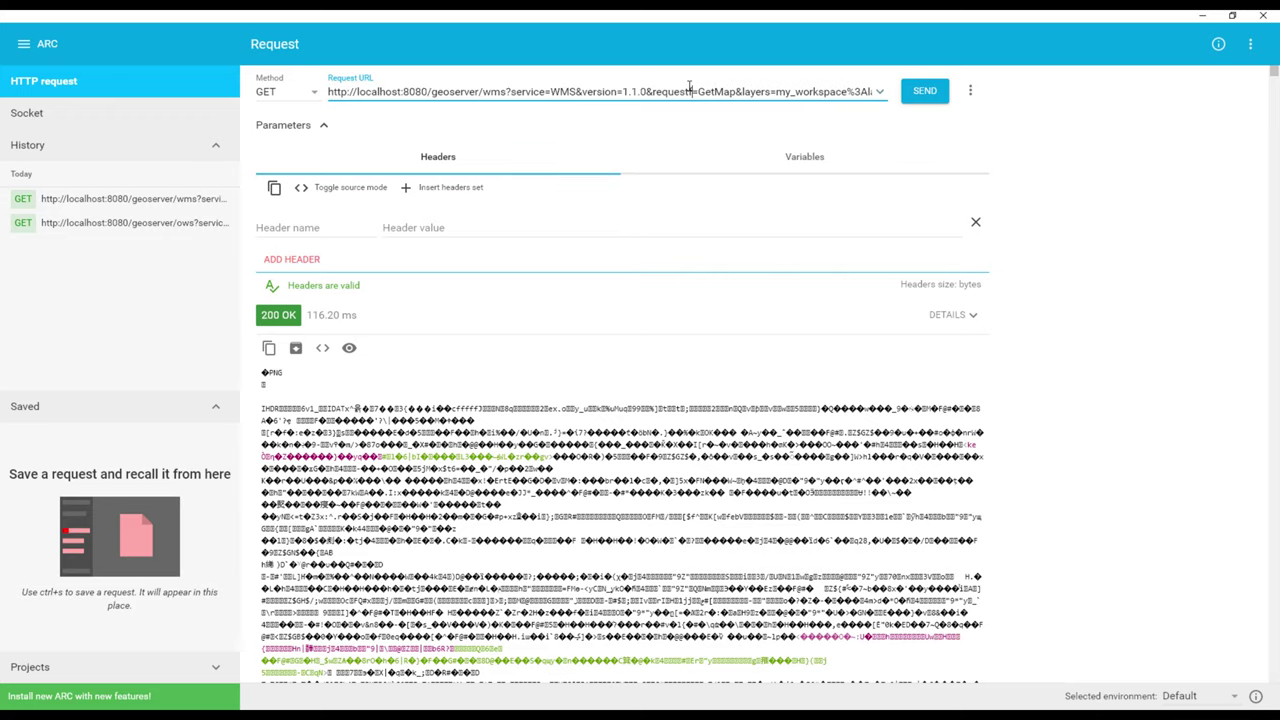
text(x)
click(927, 91)
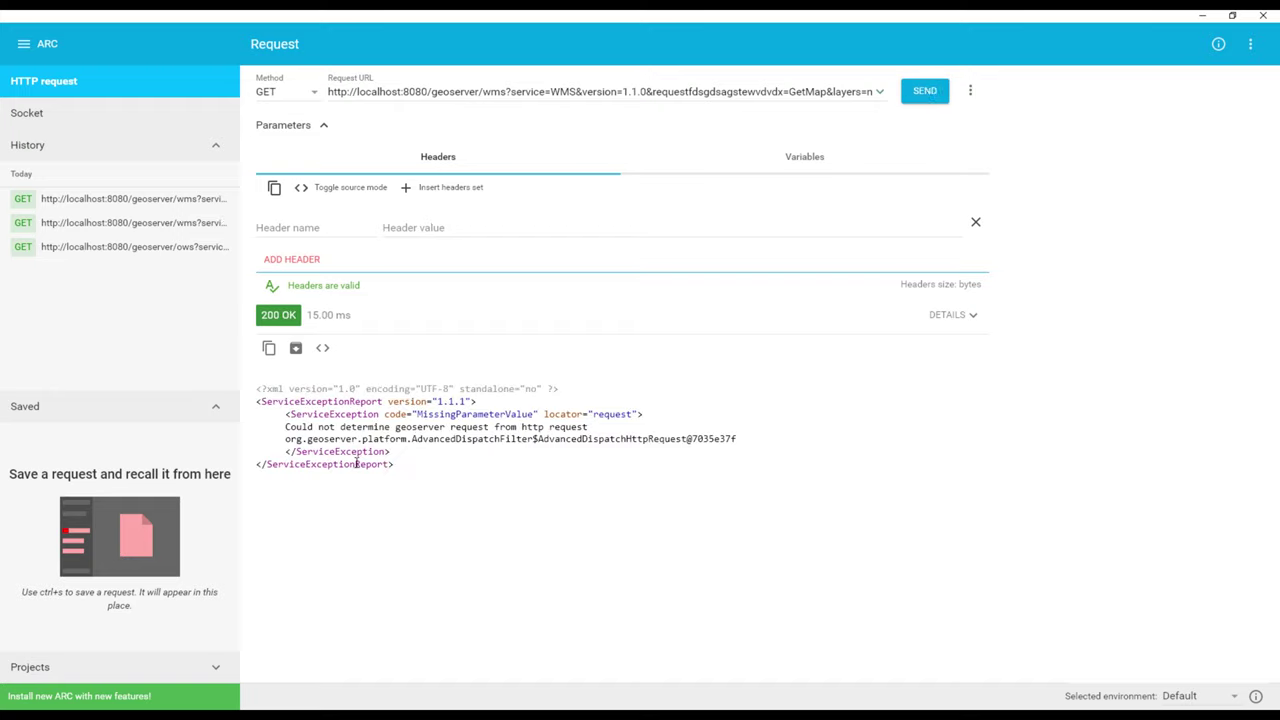
drag(258, 401, 414, 460)
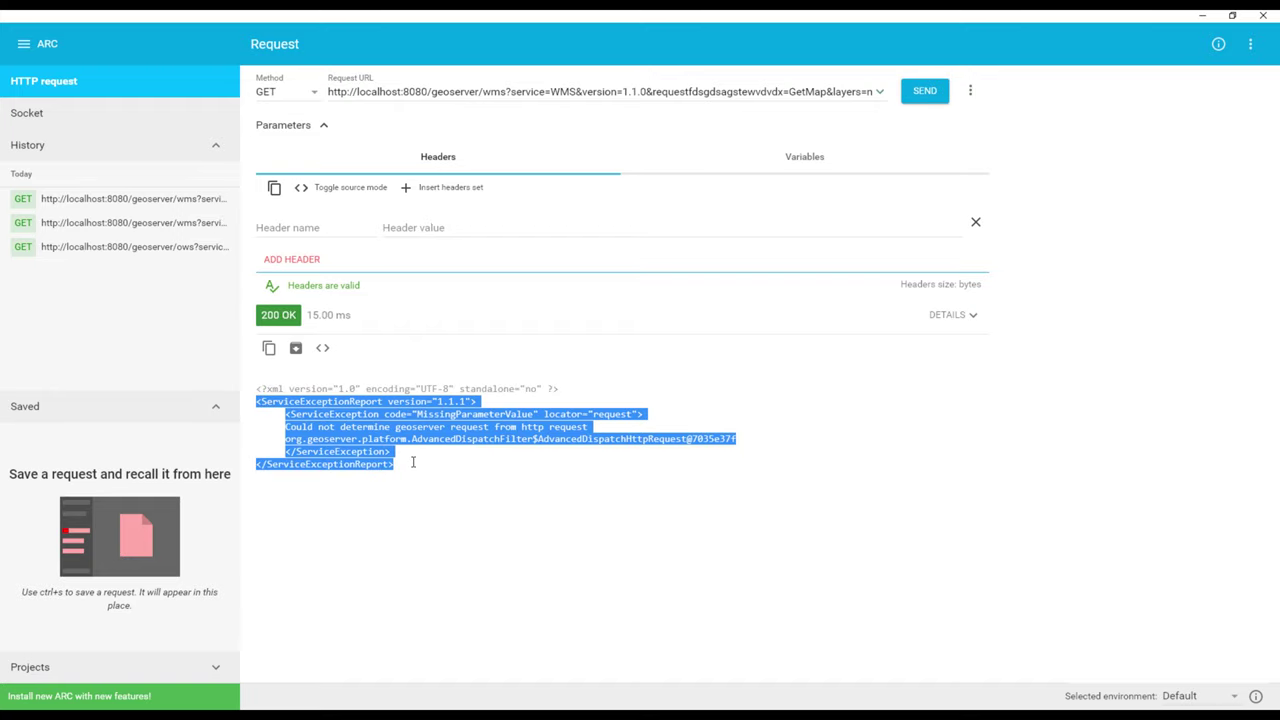
click(447, 455)
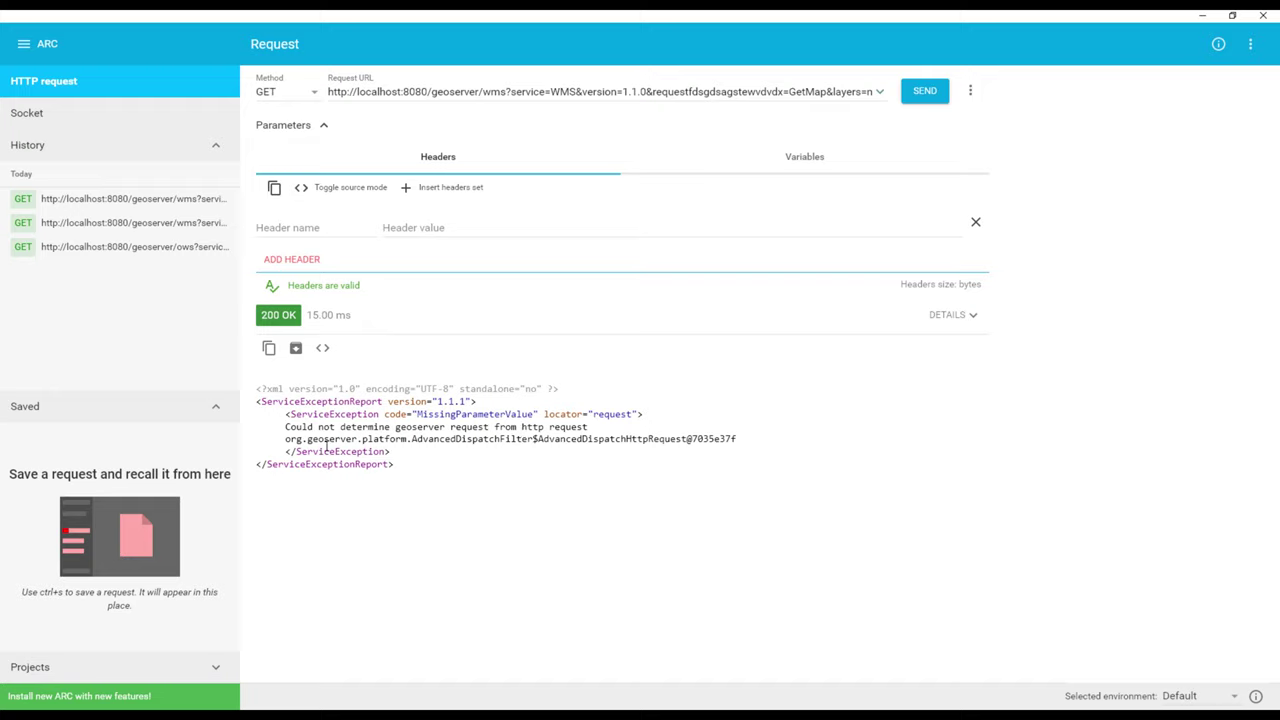
drag(282, 428, 587, 428)
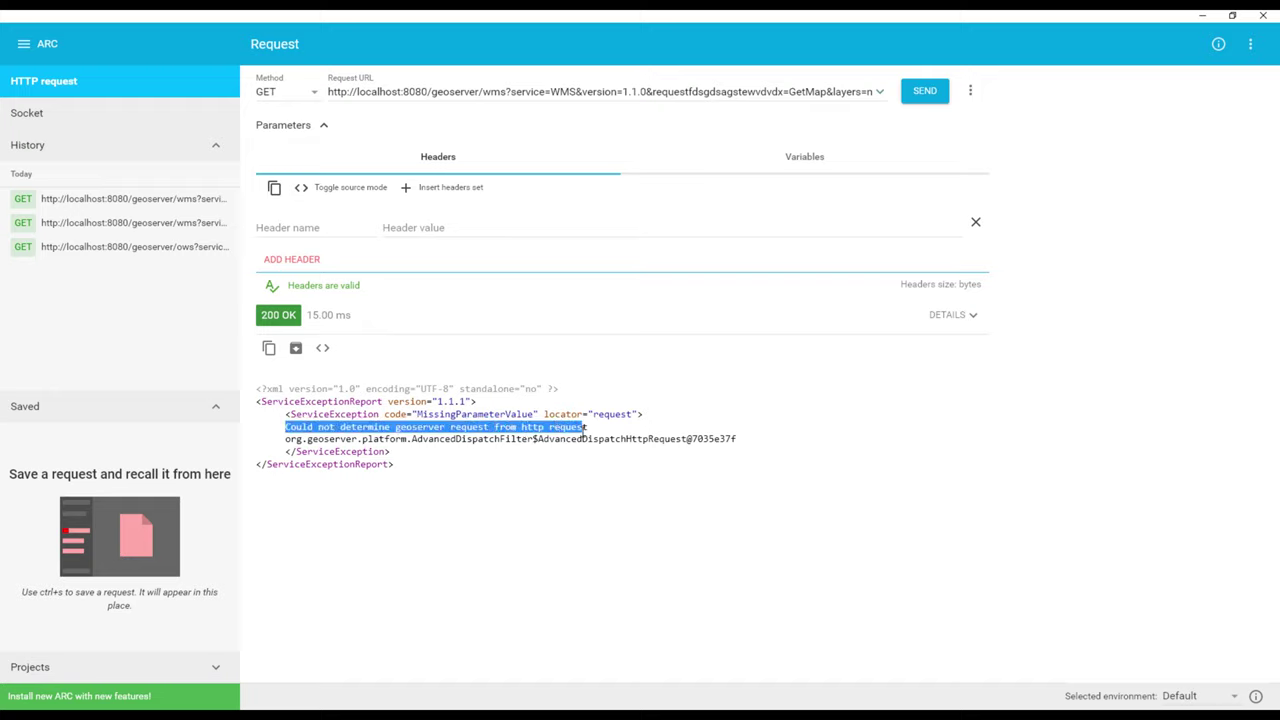
click(617, 446)
click(655, 91)
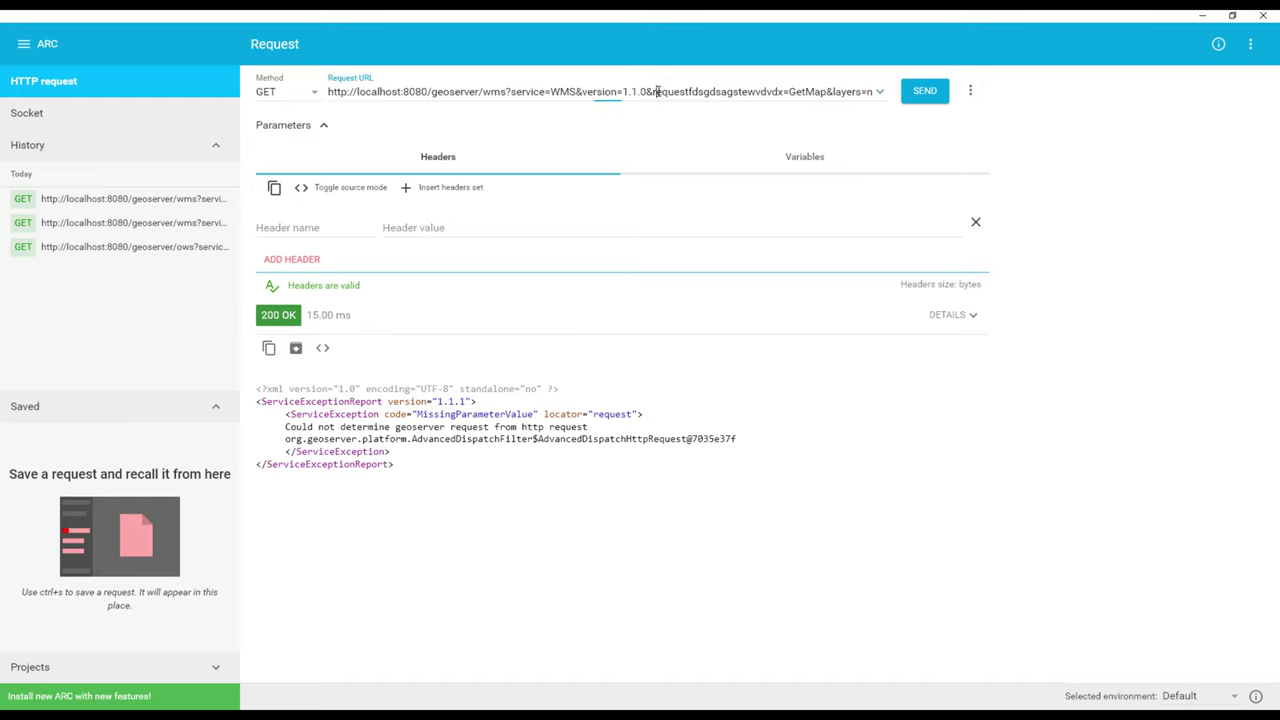
double_click(725, 91)
- Retype 'request', resend GetMap for 200 OK, and toggle the raw, formatted and preview views of the PNG
text(request)
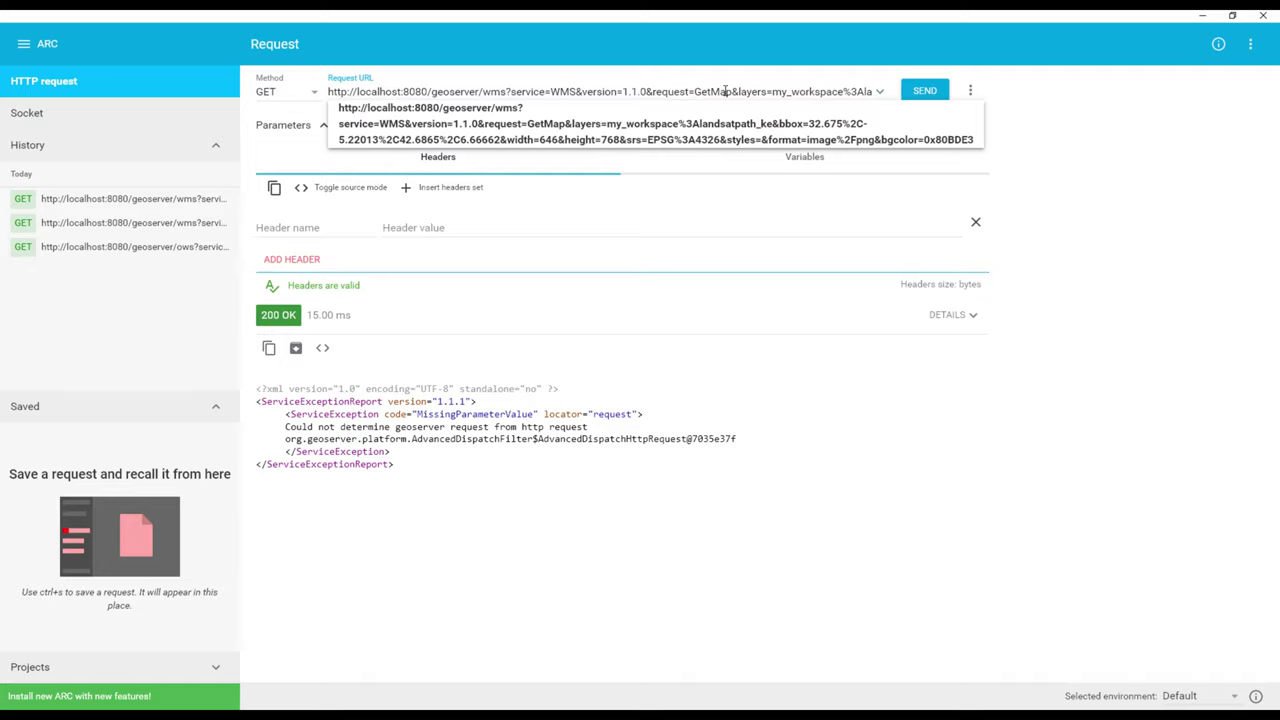
click(924, 90)
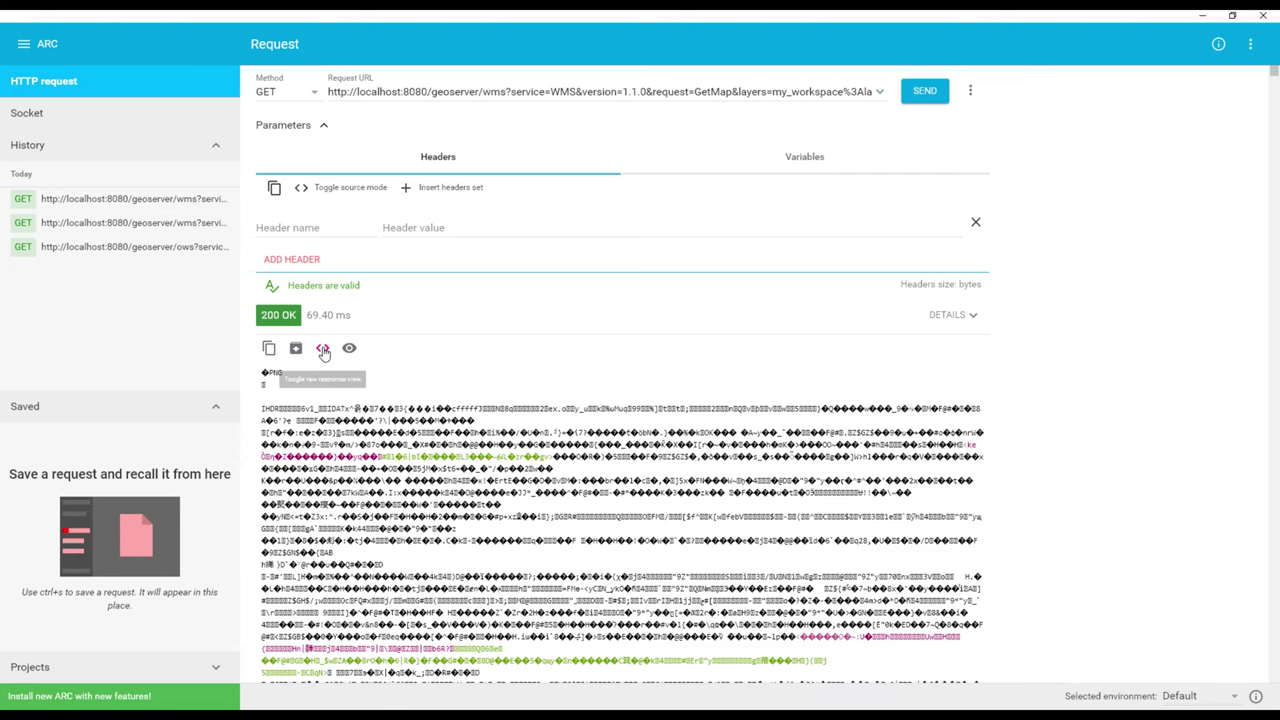
click(322, 350)
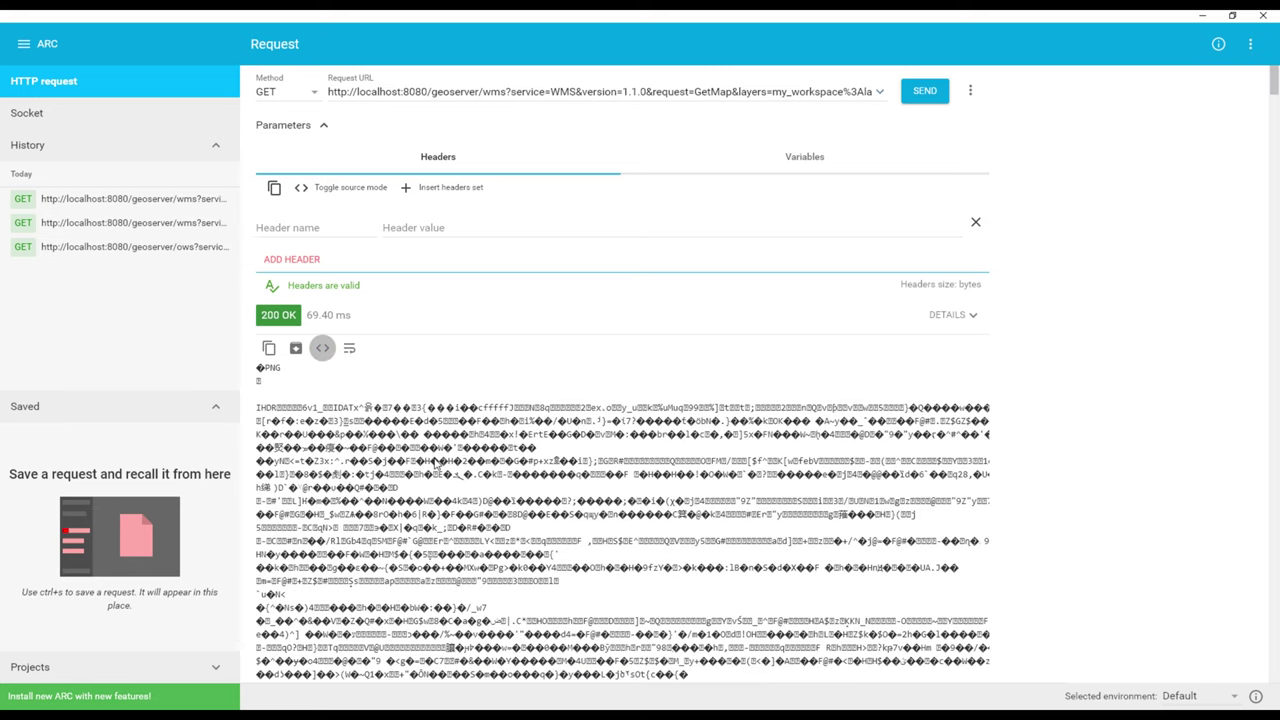
click(350, 354)
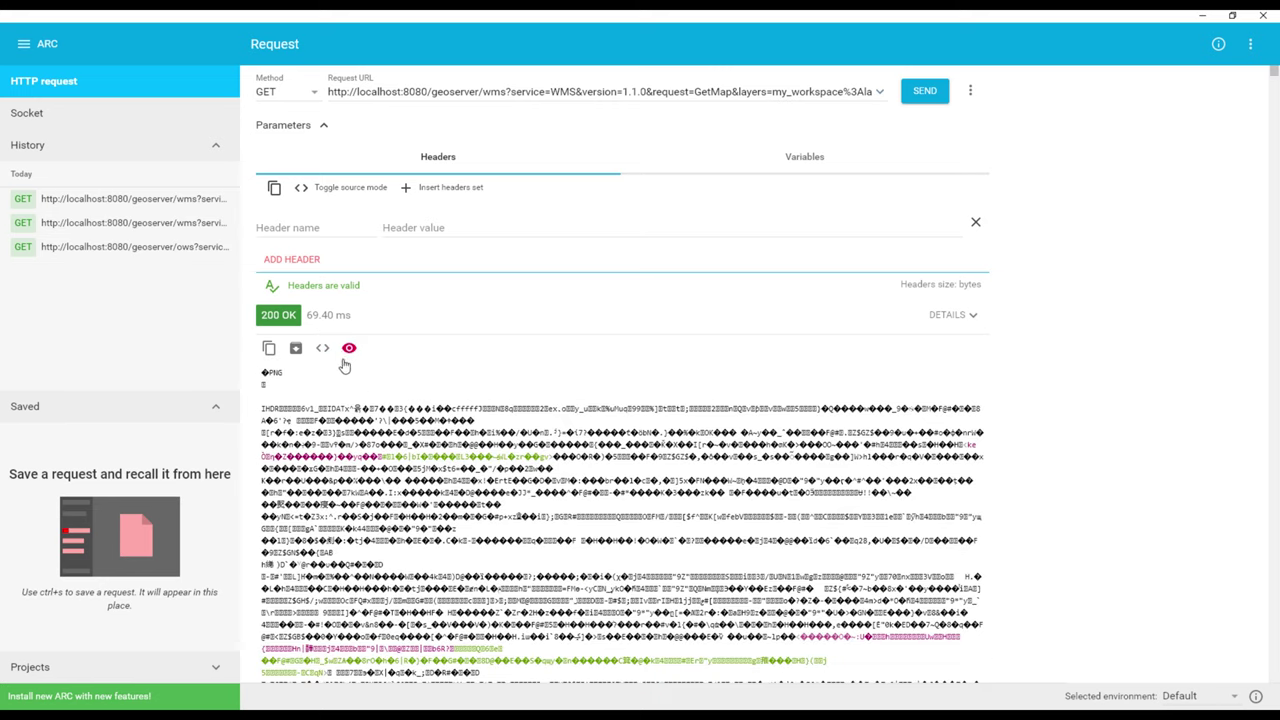
scroll(413, 493, down, 5)
scroll(479, 441, up, 5)
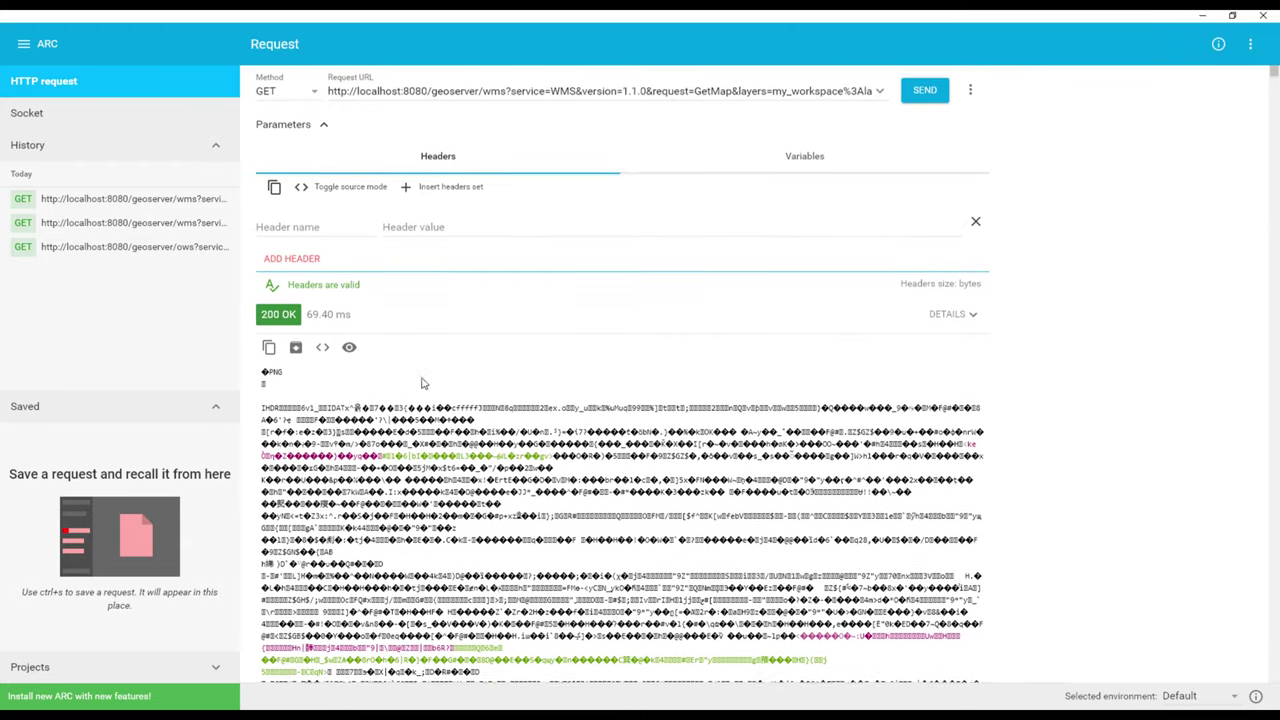
click(350, 350)
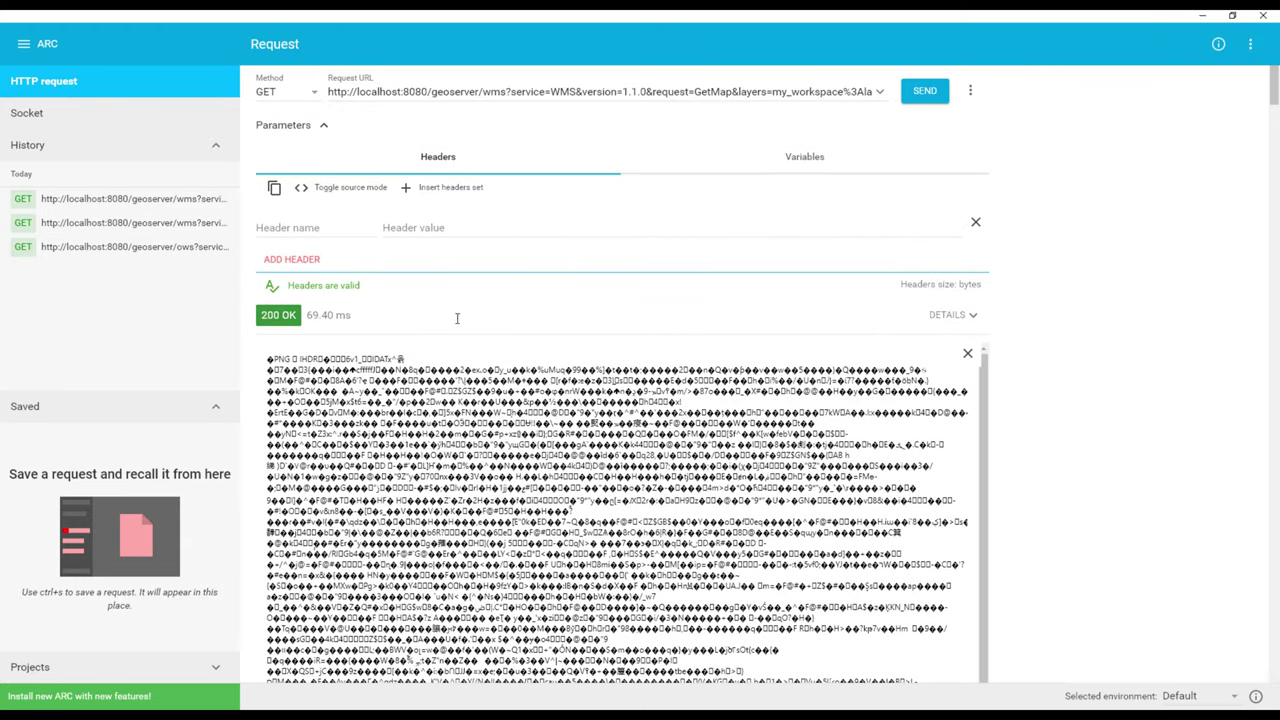
- Copy the GetMap URL from Advanced REST Client and load it in a new Chrome tab
triple_click(441, 93)
key(ctrl+c)
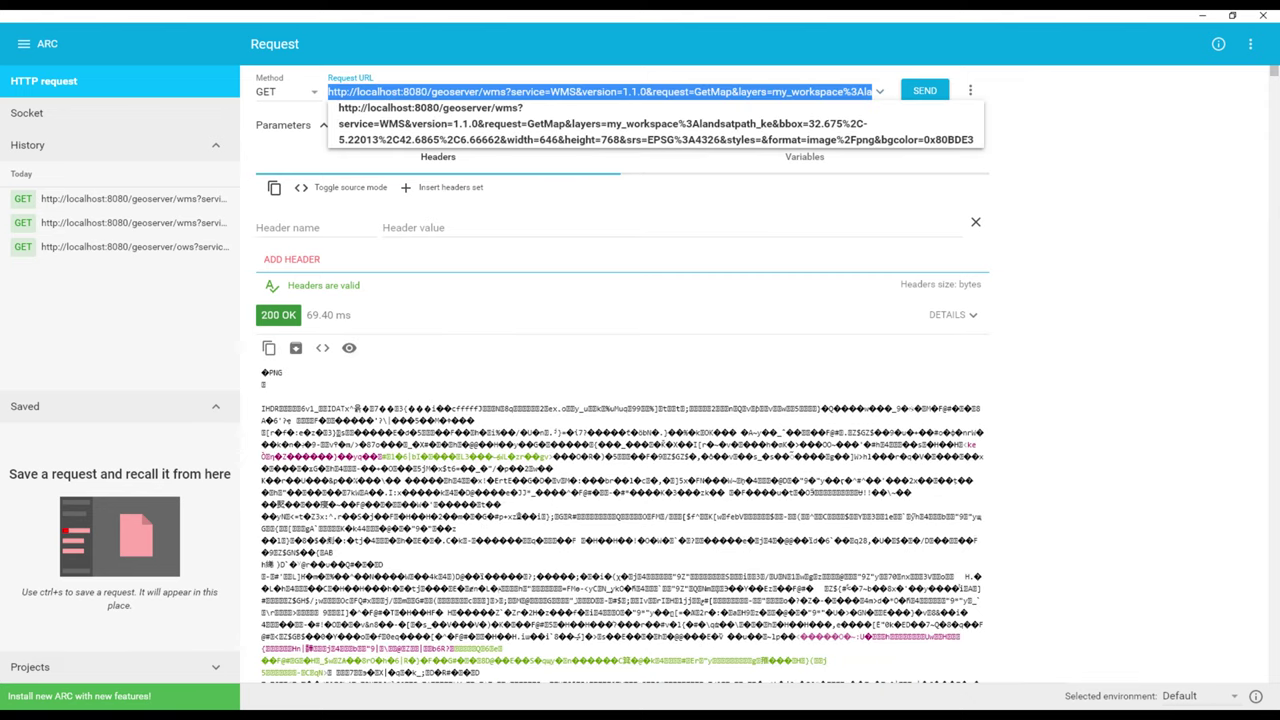
key(alt+Tab)
click(175, 24)
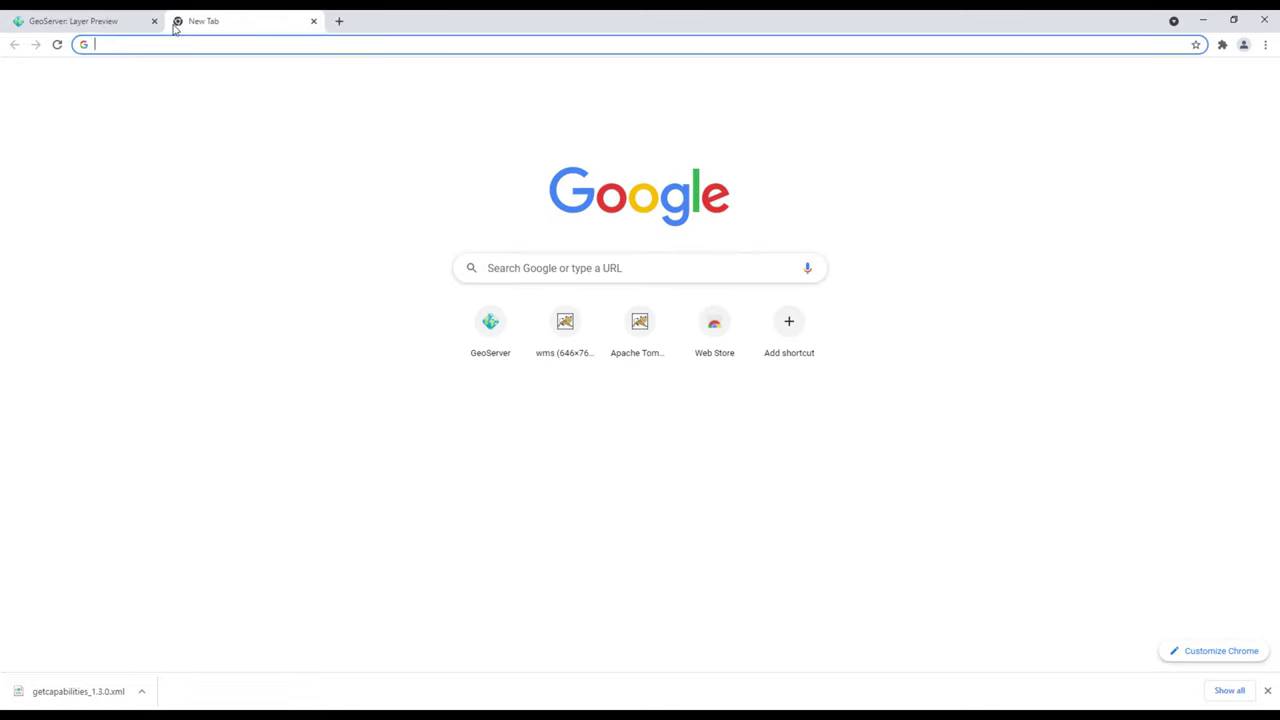
key(ctrl+v)
key(Return)
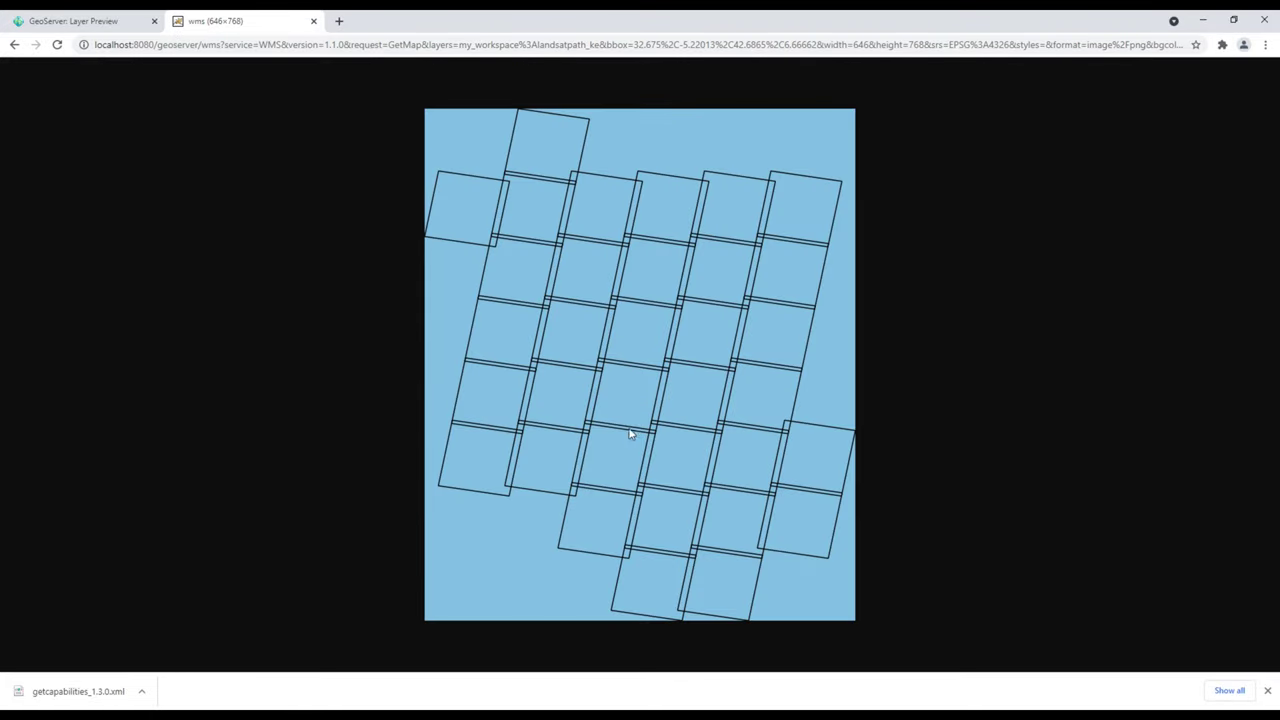
- Open the landsatpath_ke OpenLayers preview from Layer Preview and compare it with the GetMap image tab
click(78, 20)
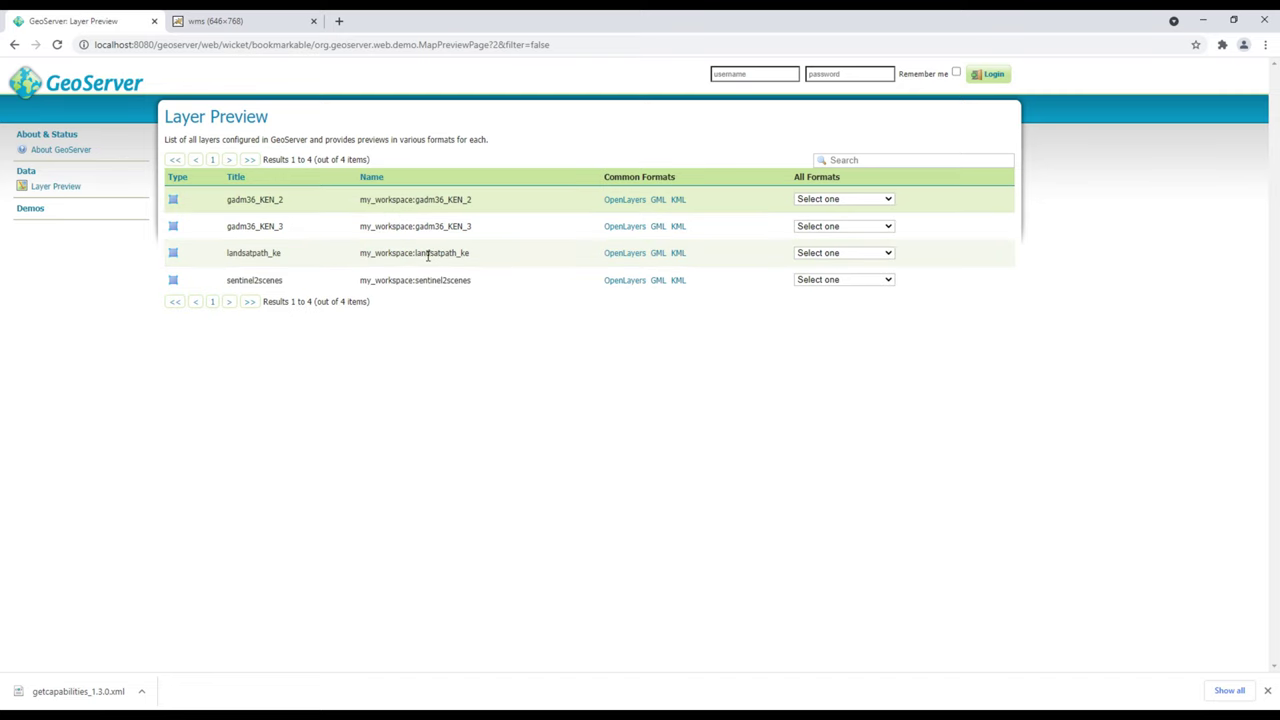
click(626, 256)
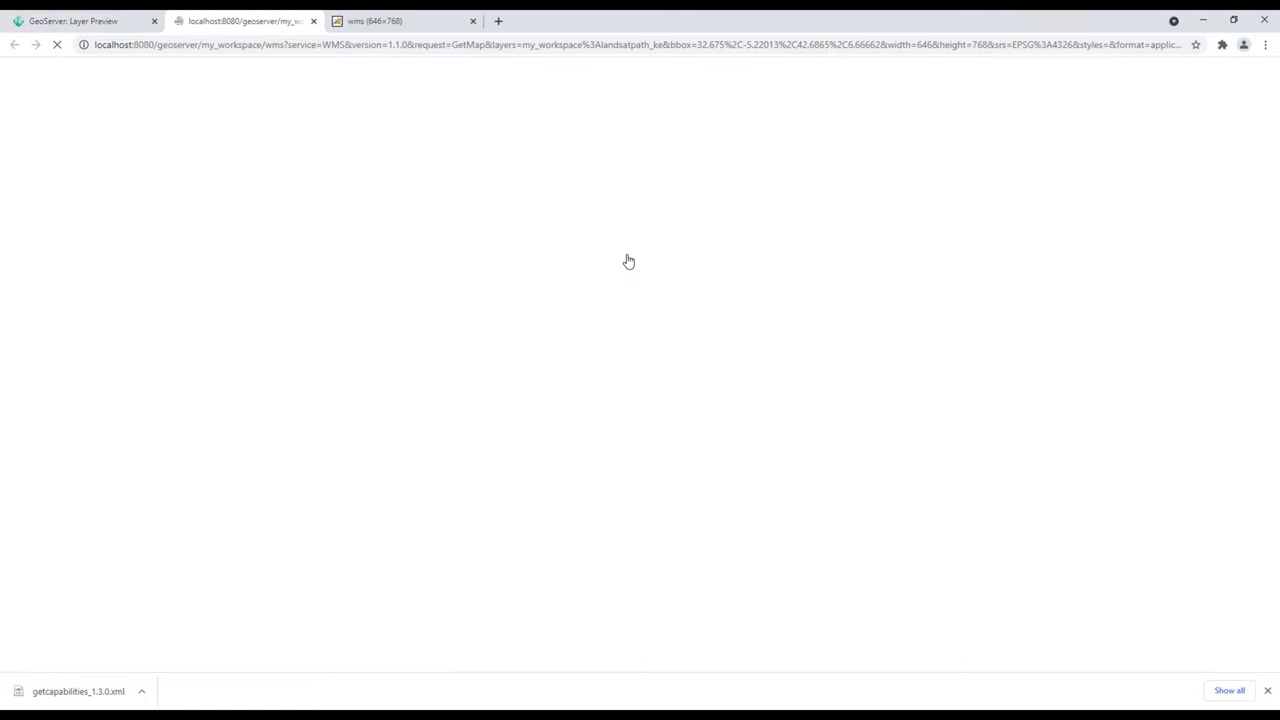
scroll(231, 321, up, 3)
scroll(231, 321, down, 1)
click(422, 21)
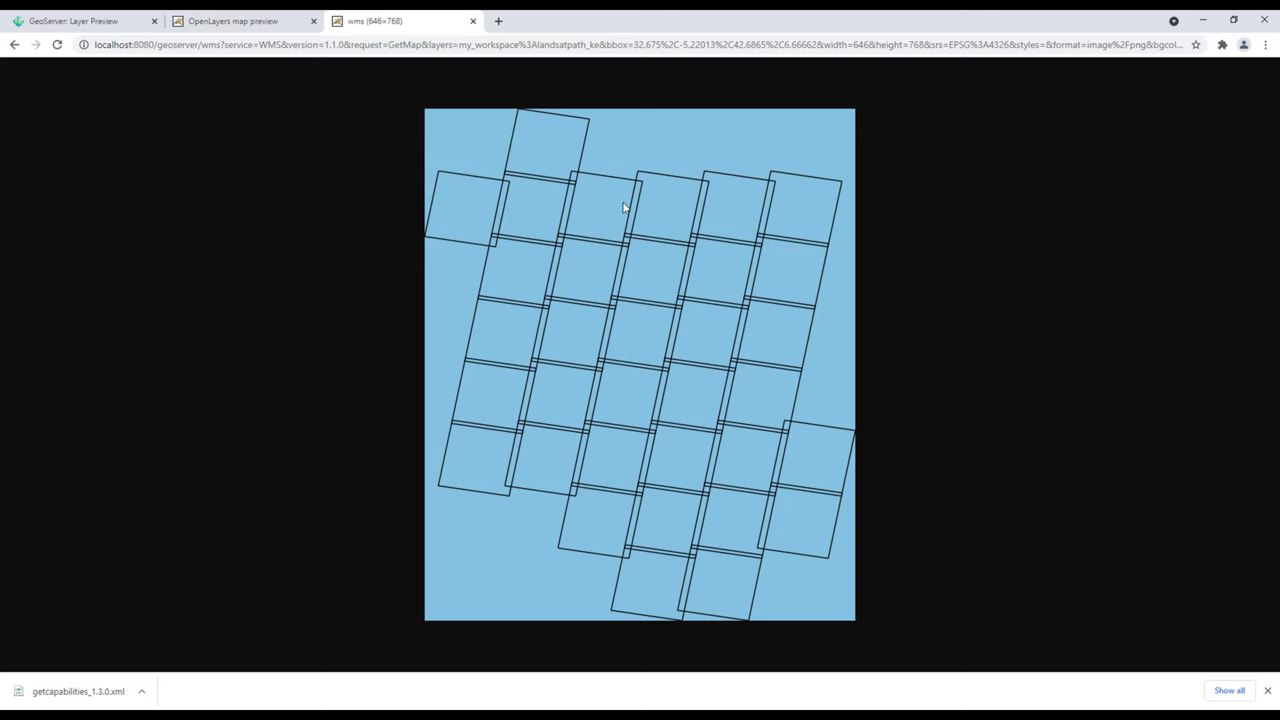
click(230, 19)
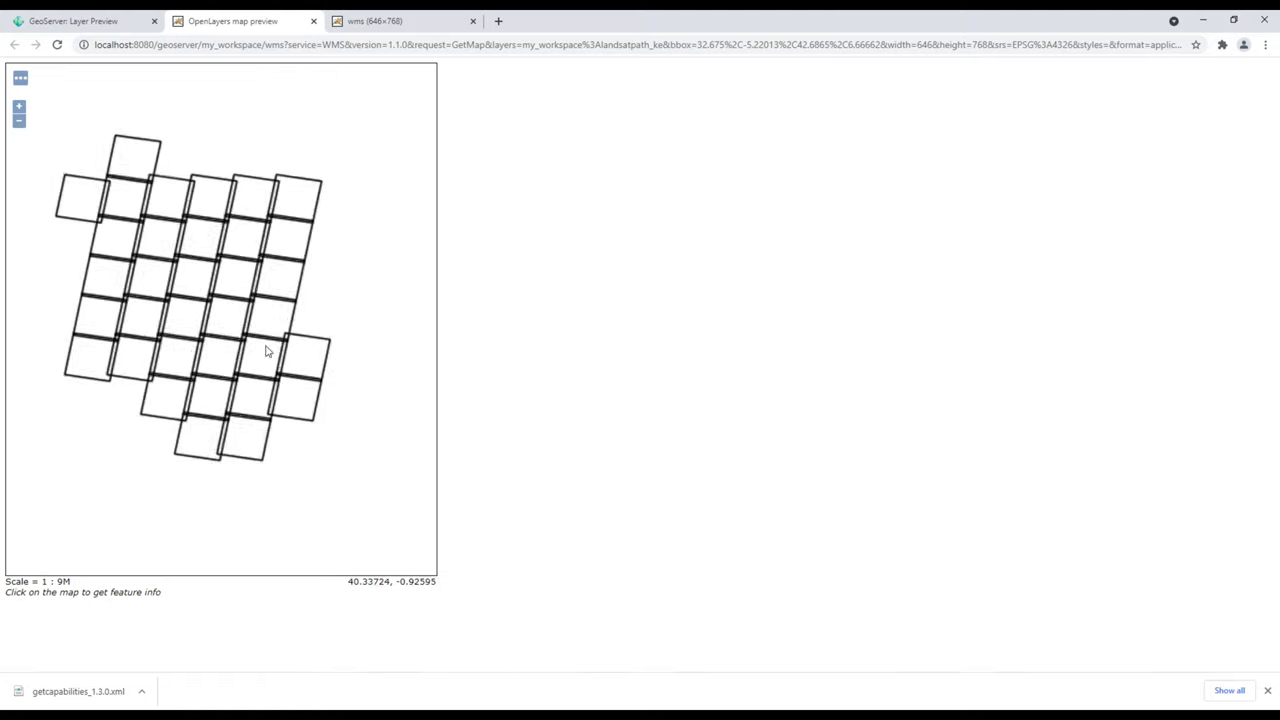
scroll(267, 351, up, 1)
click(432, 21)
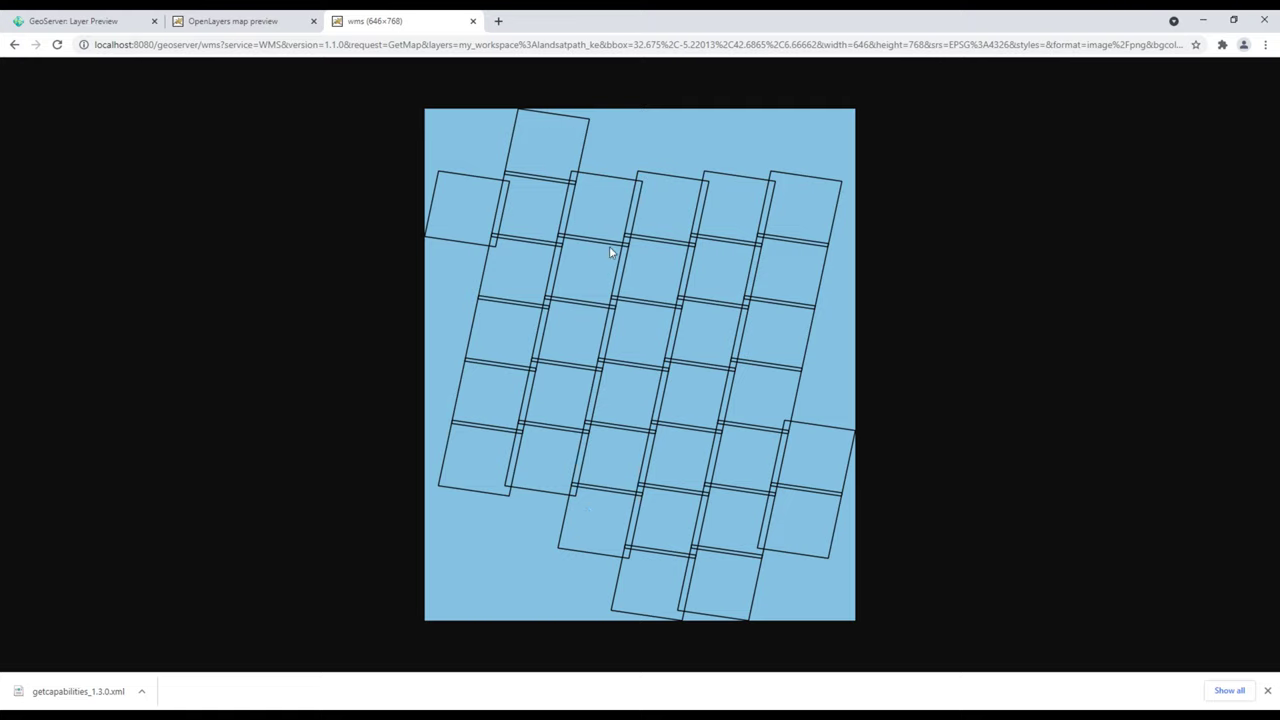
- Locate the bgcolor=0x80BDE3 parameter in the GetMap URL in Chrome and in wms.txt
click(965, 44)
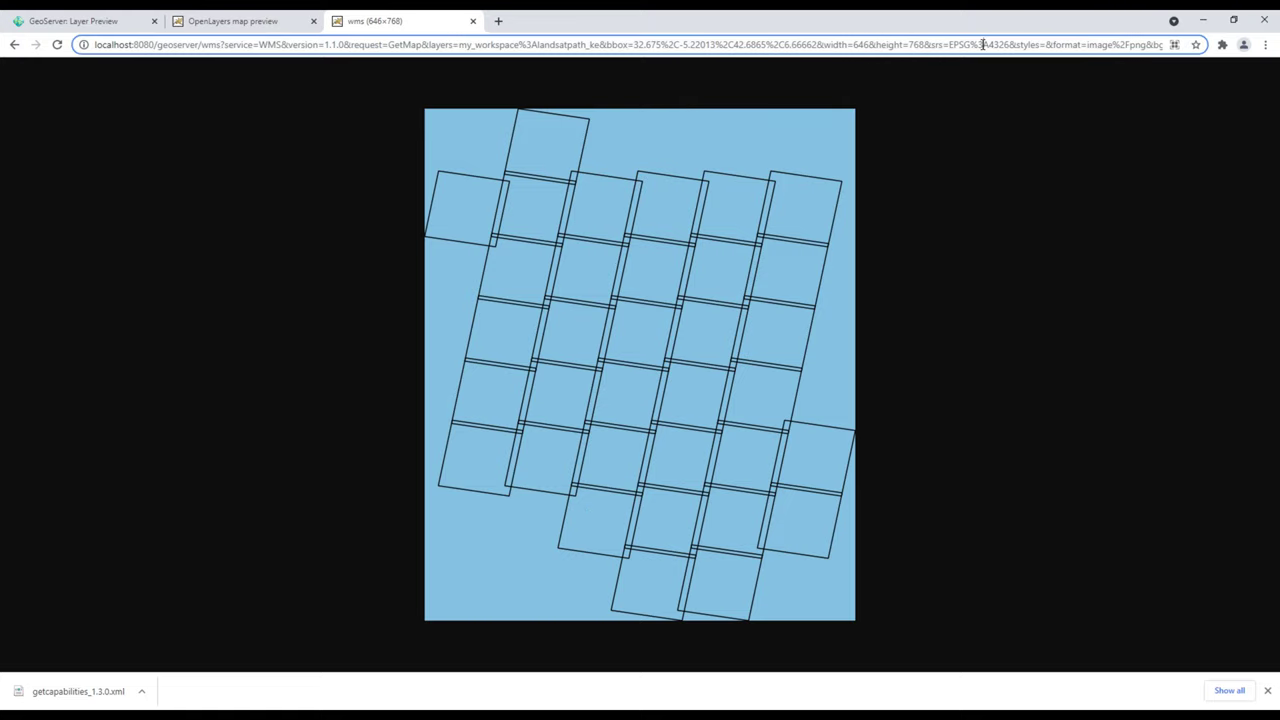
key(End)
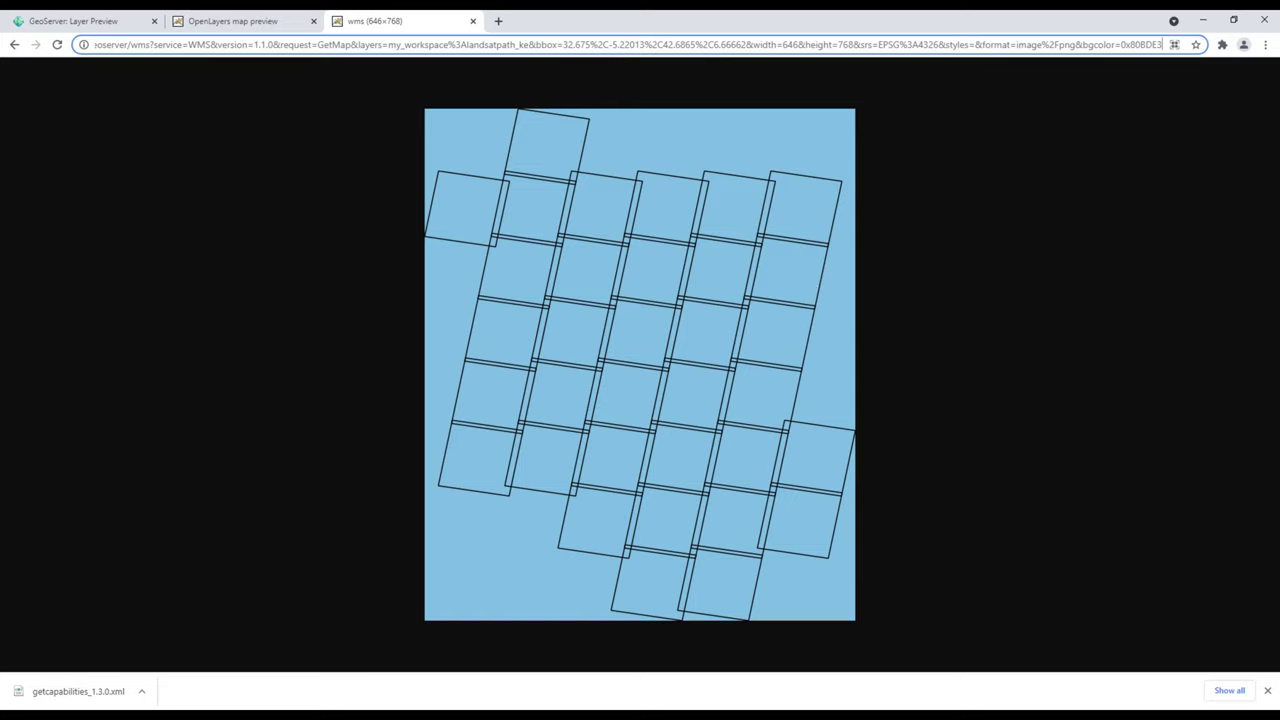
key(alt+Tab)
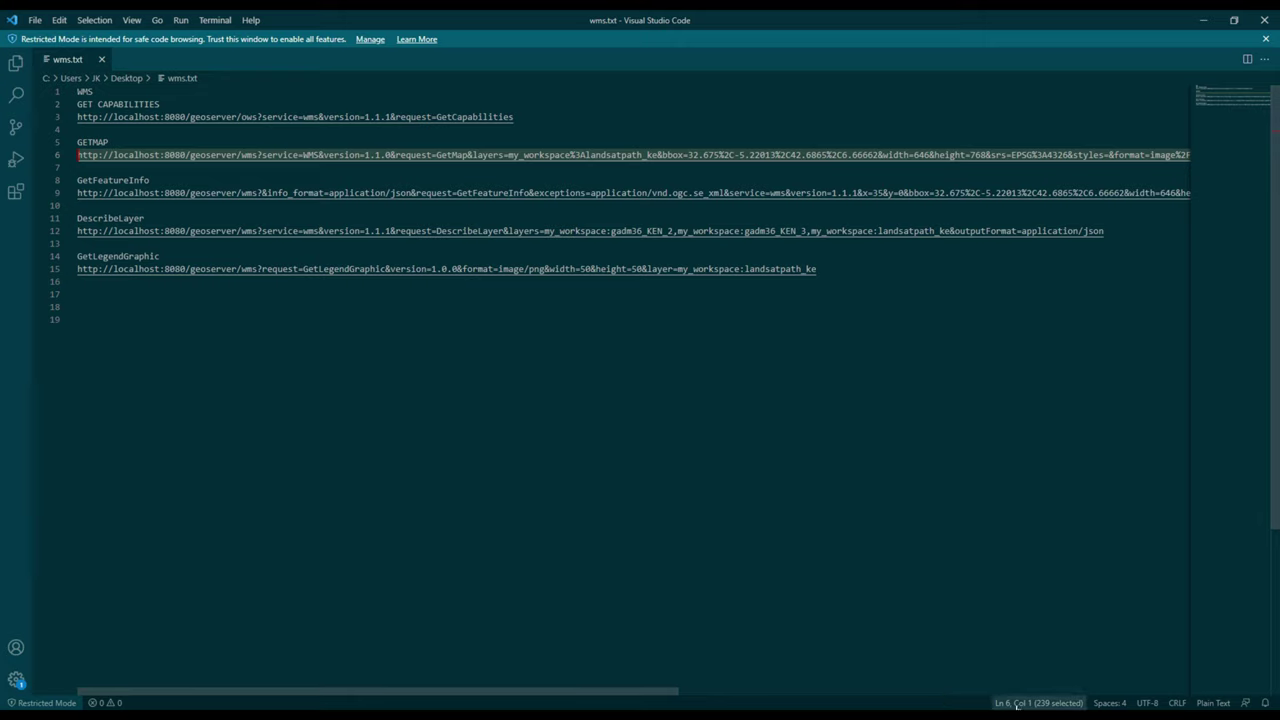
drag(383, 691, 729, 691)
drag(647, 155, 607, 155)
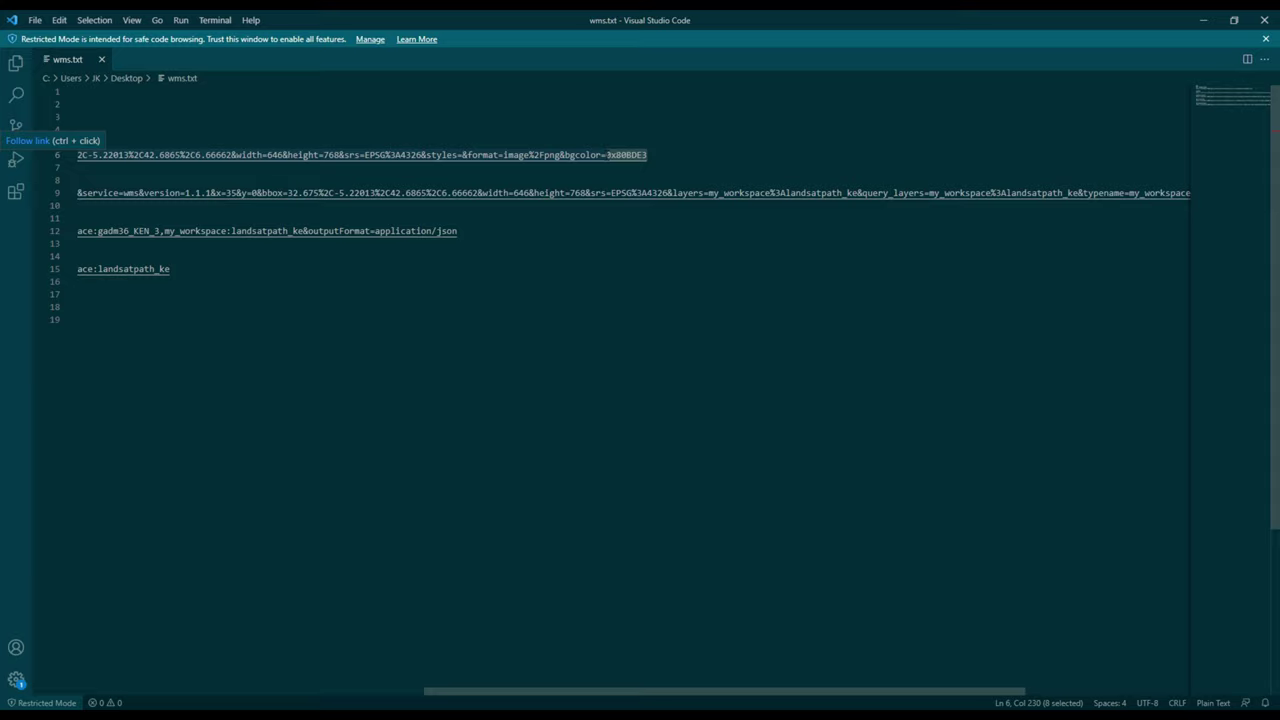
drag(562, 155, 644, 155)
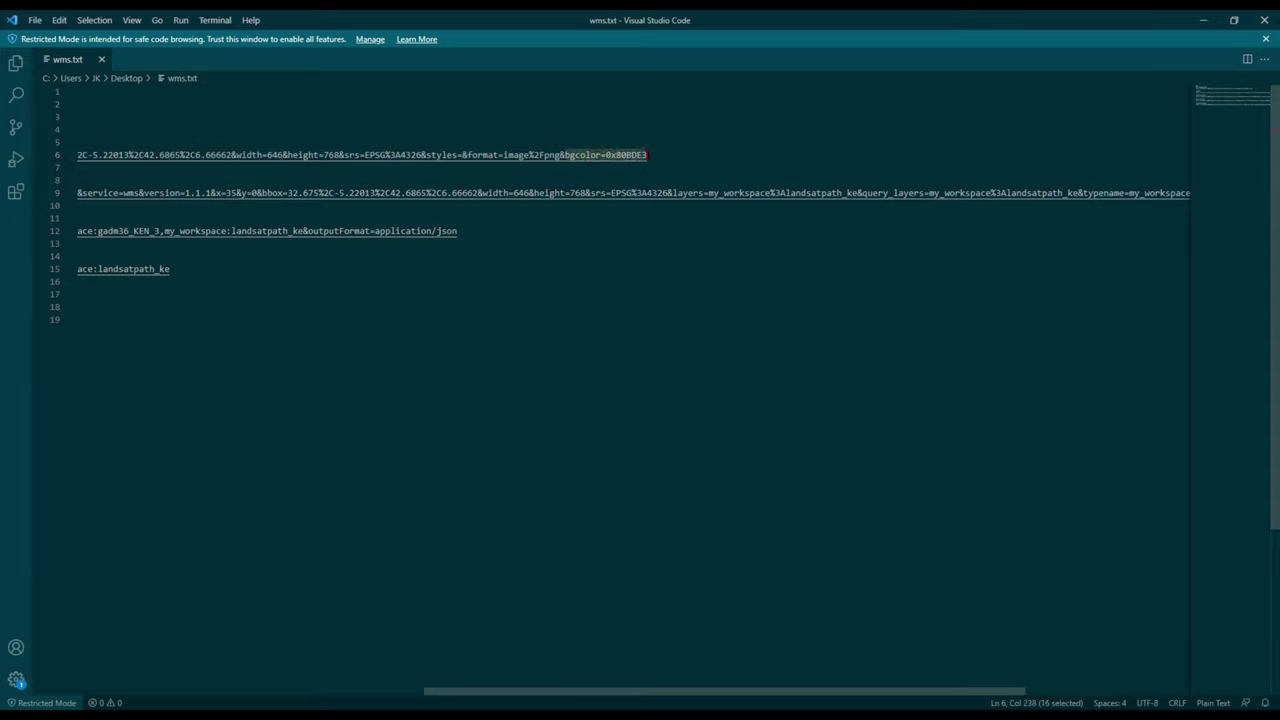
- Change bgcolor from 0x80BDE3 to 0x50BDE3 on line 6 and select the whole GetMap URL line
click(612, 155)
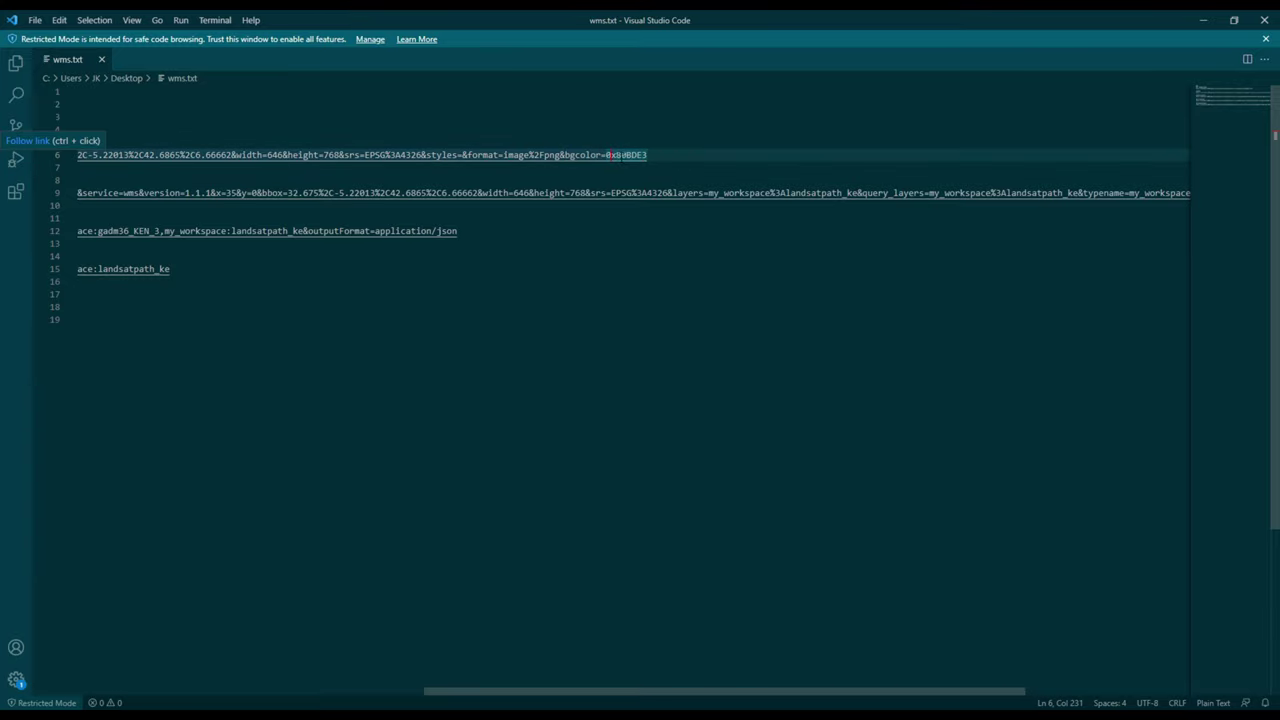
key(Right)
key(Delete)
text(5)
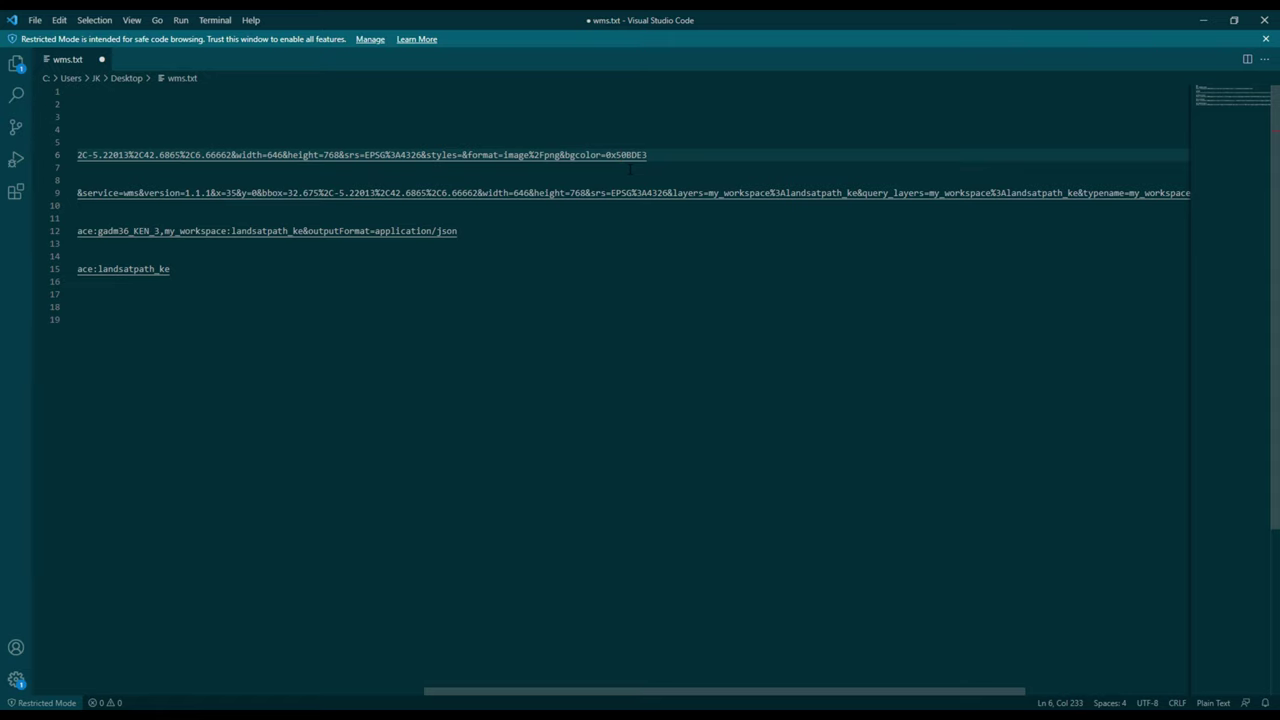
key(shift+Home)
key(ctrl+c)
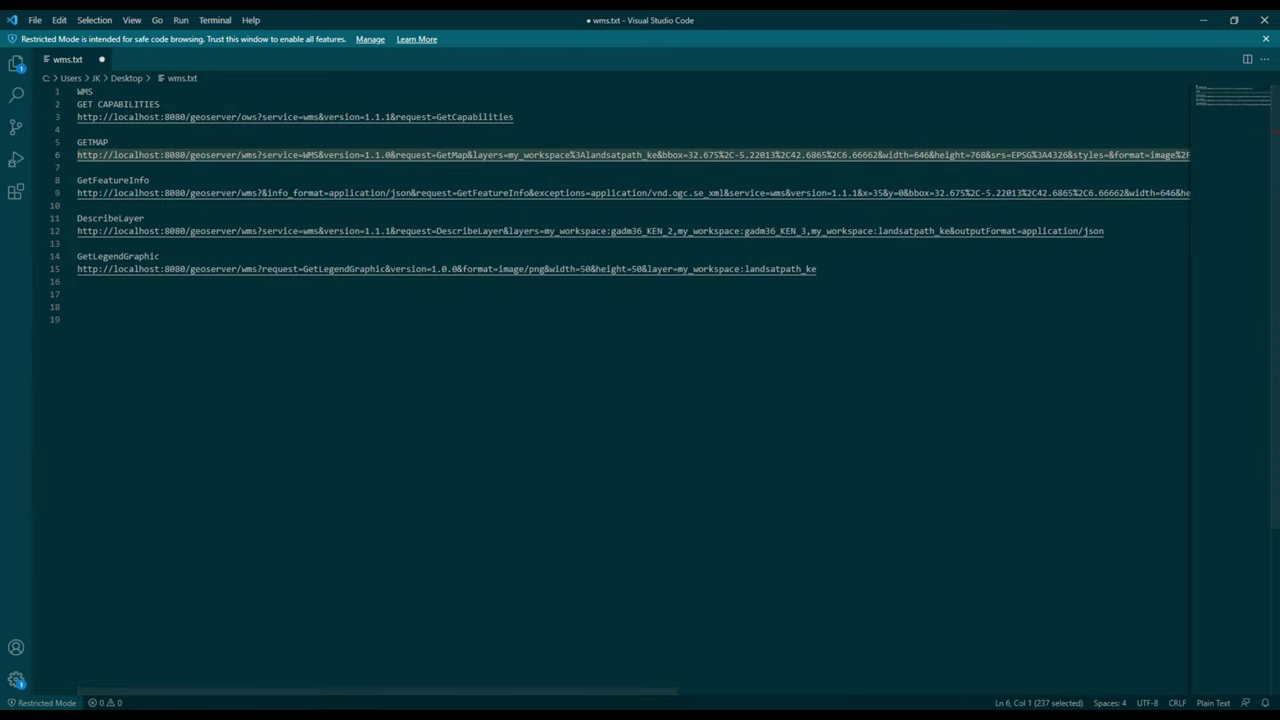
key(alt+Tab)
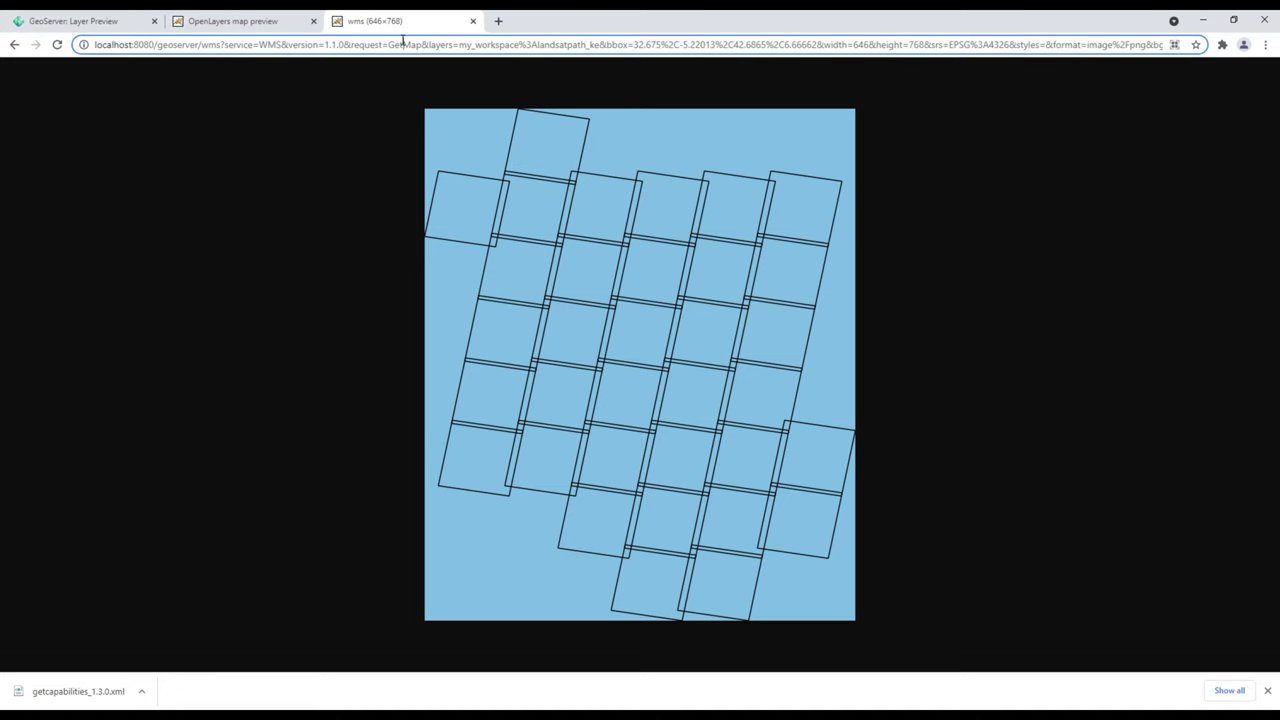
- Load the GetMap URL with bgcolor 0x50BDE3 and compare it to the earlier 0x80BDE3 background
click(403, 44)
key(BackSpace)
key(ctrl+v)
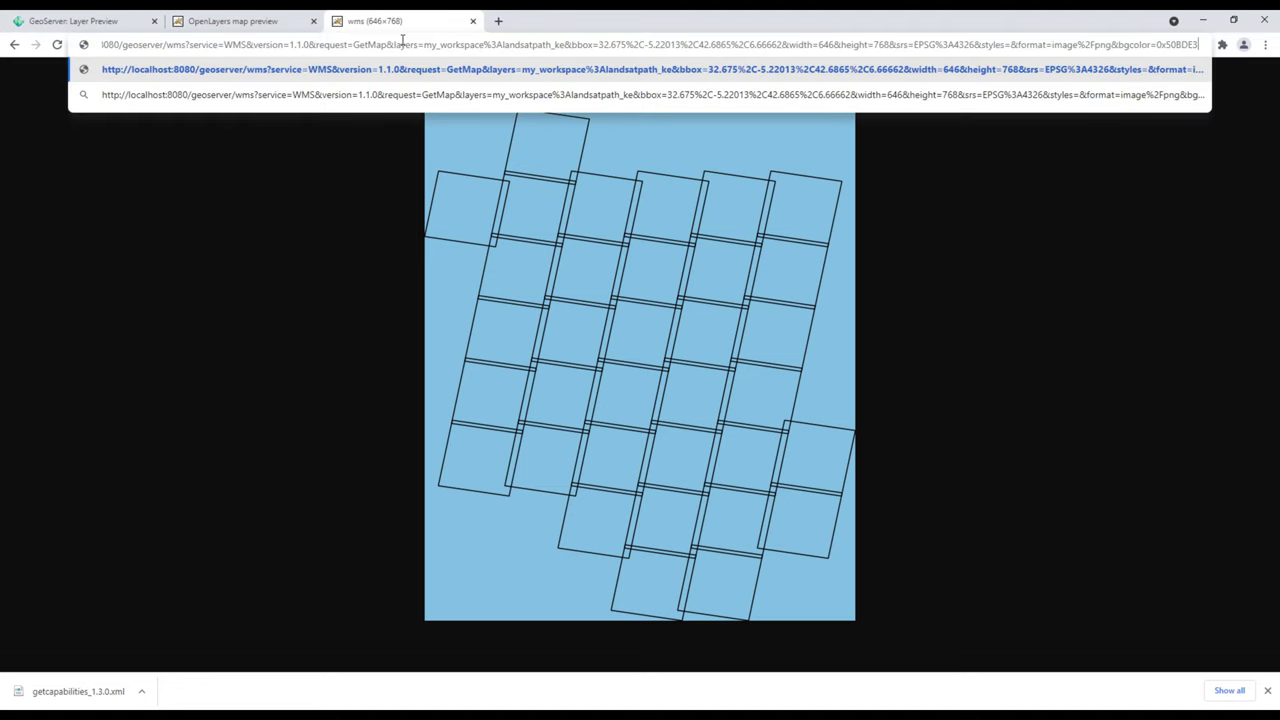
key(Return)
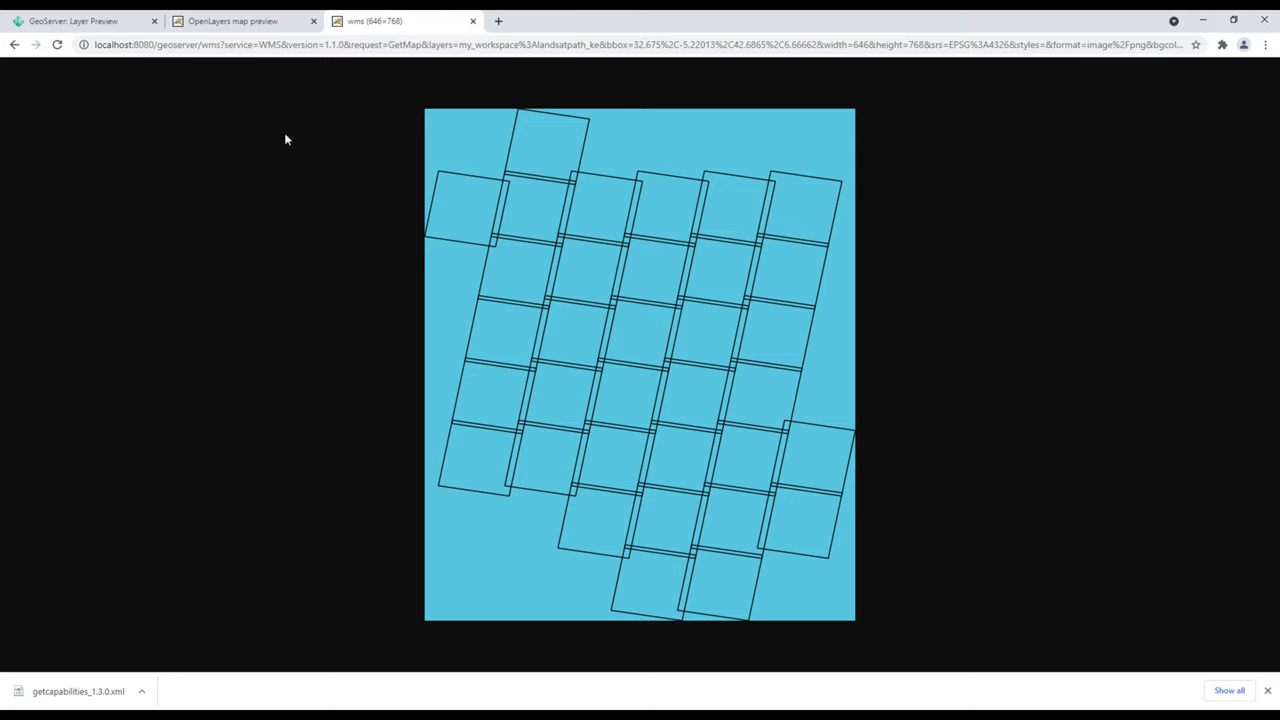
click(14, 44)
click(35, 44)
key(ctrl+l)
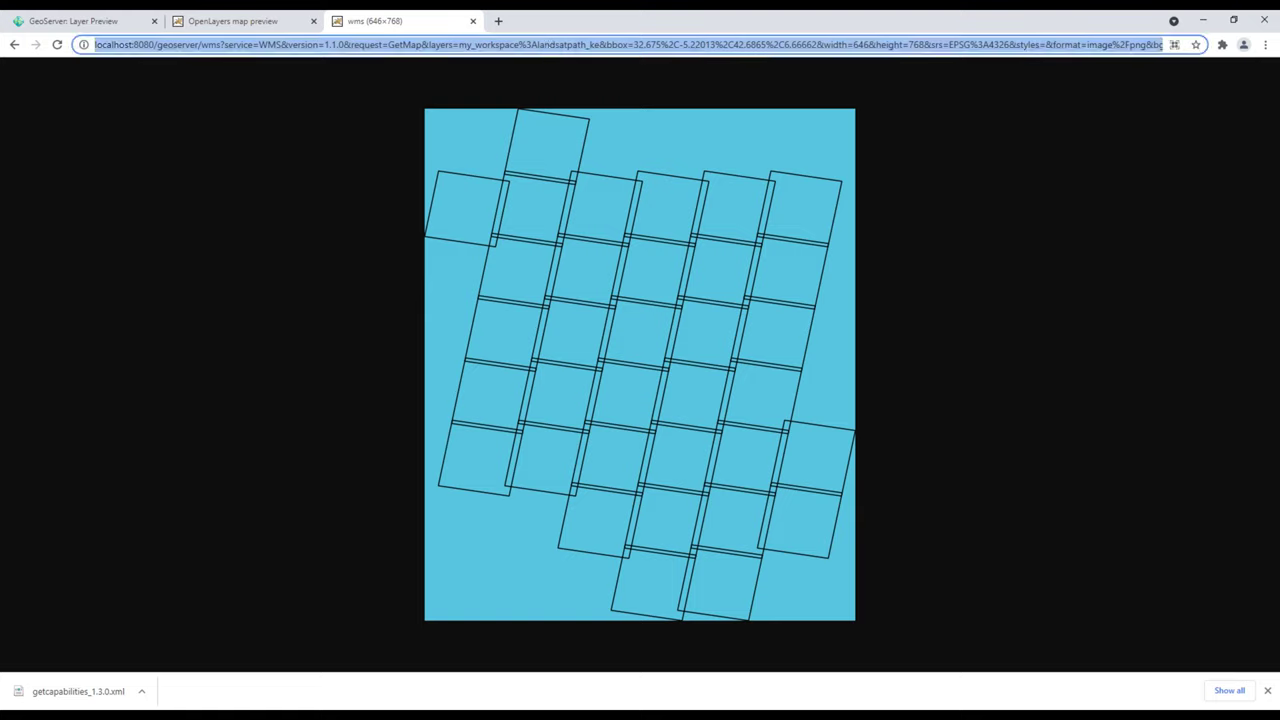
key(alt+Tab)
drag(186, 155, 76, 159)
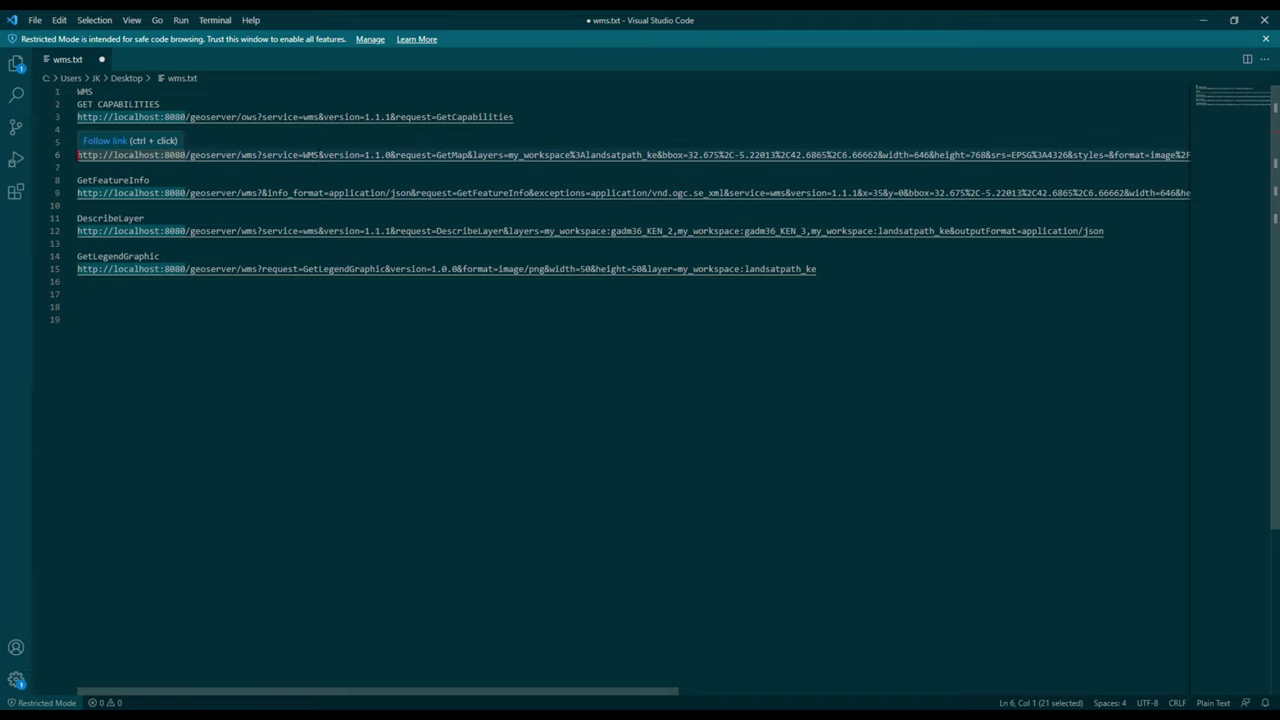
drag(436, 155, 513, 117)
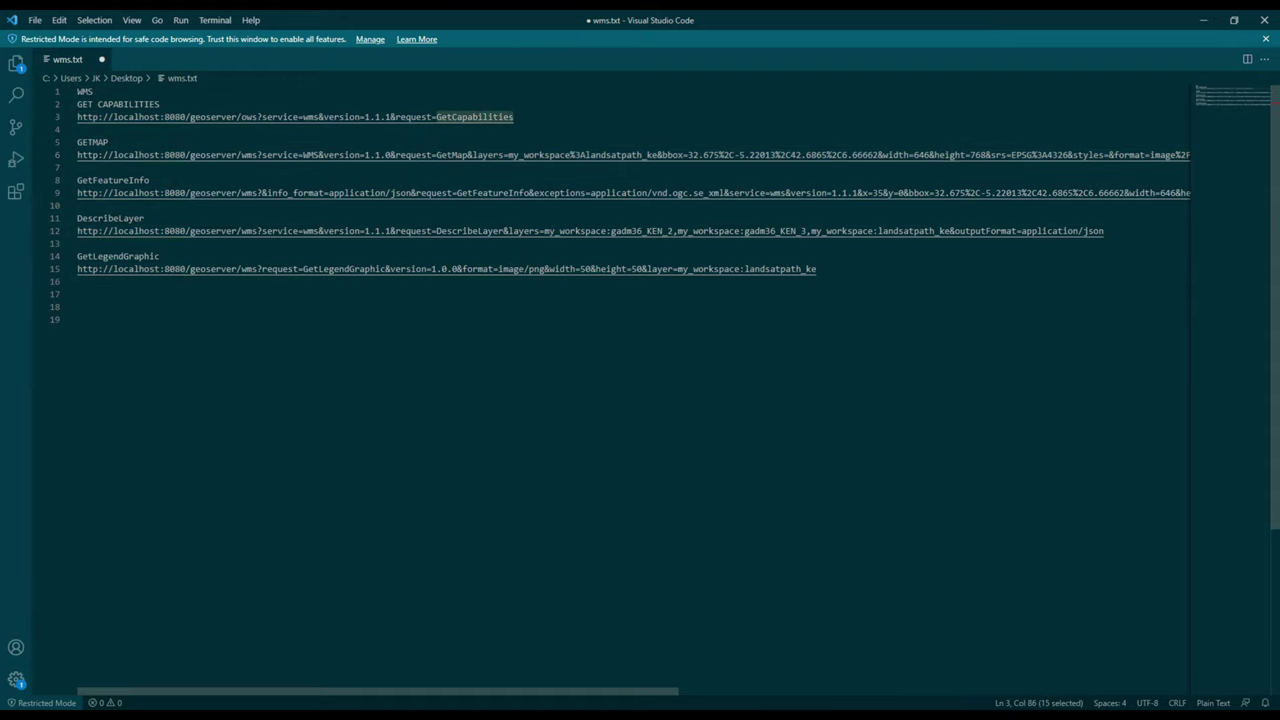
drag(436, 155, 468, 155)
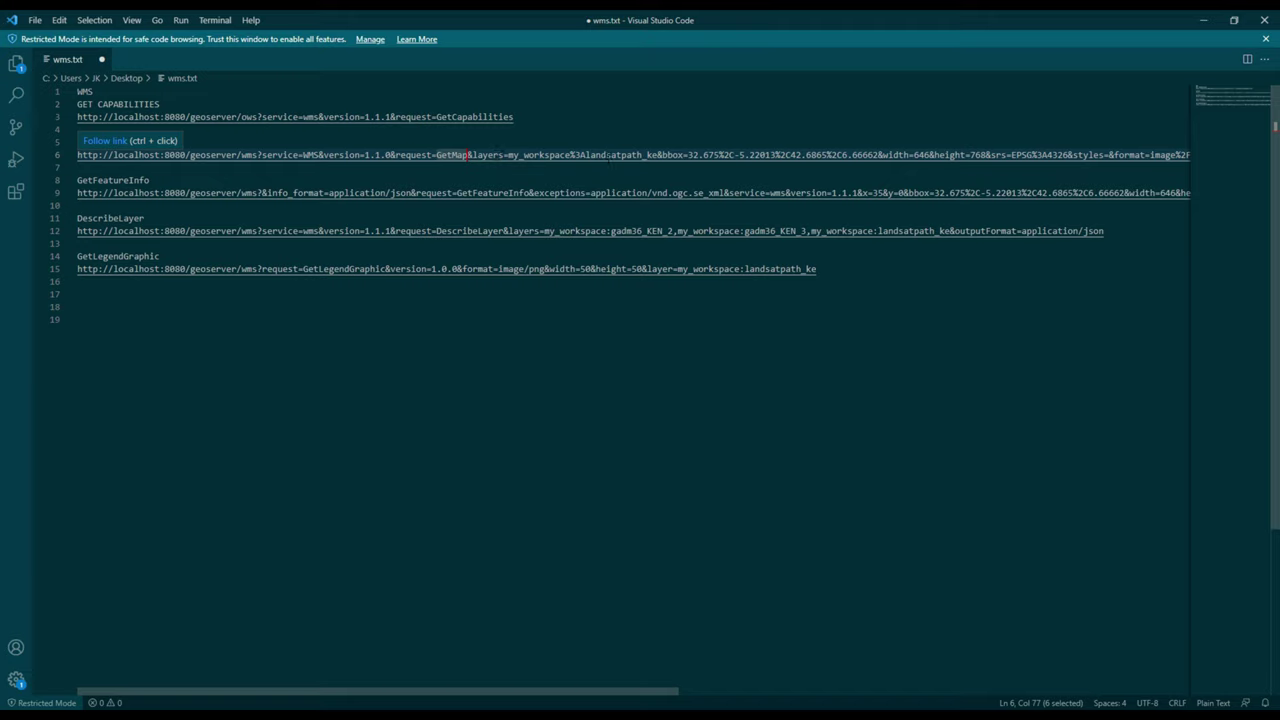
drag(656, 155, 684, 155)
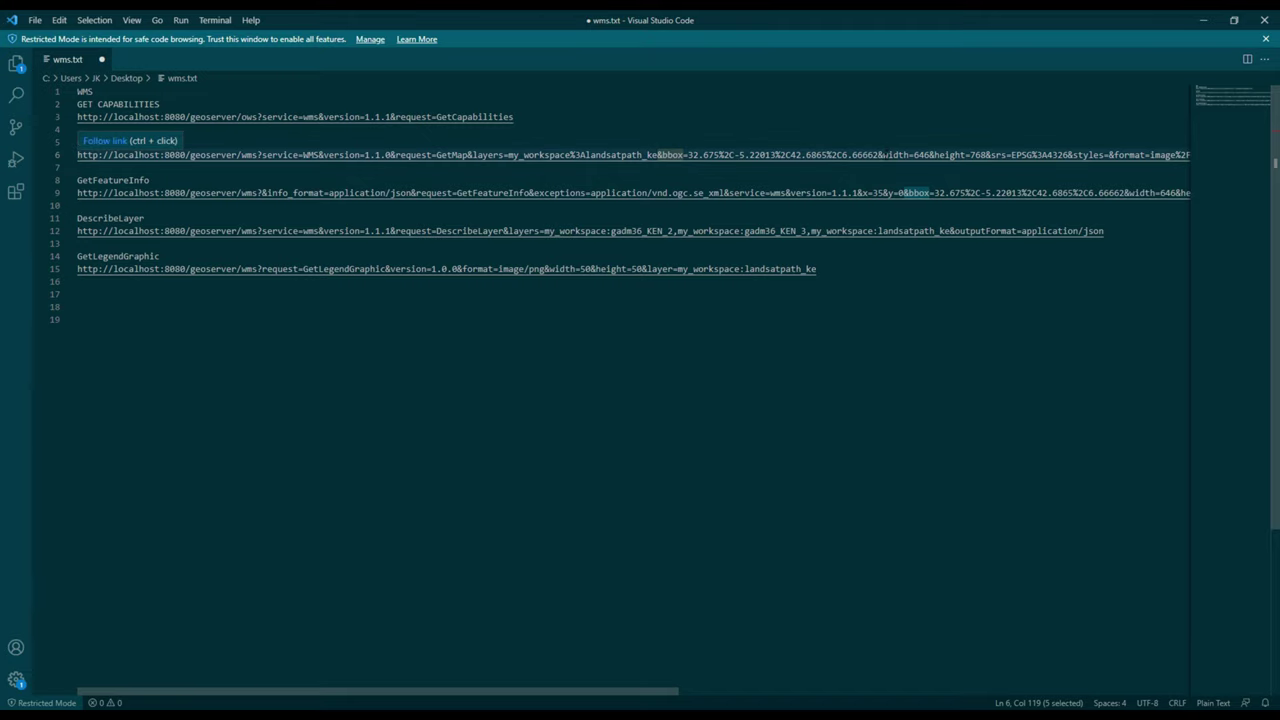
double_click(896, 155)
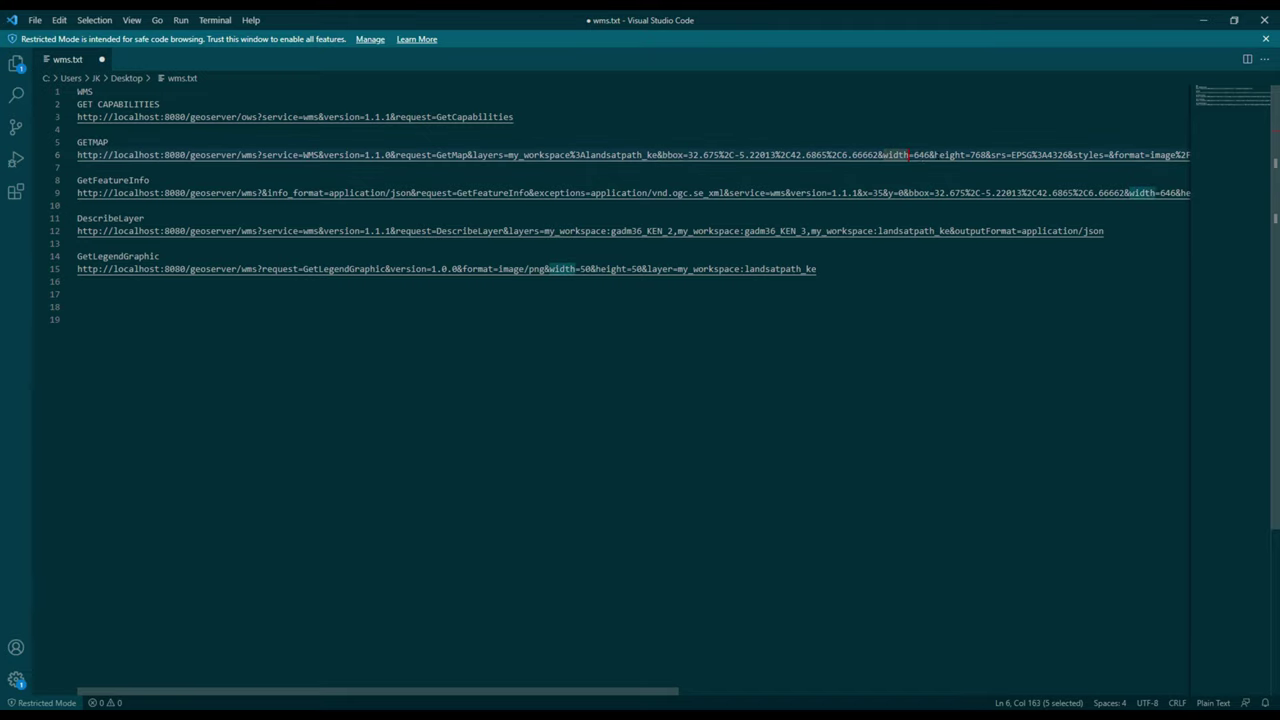
double_click(921, 155)
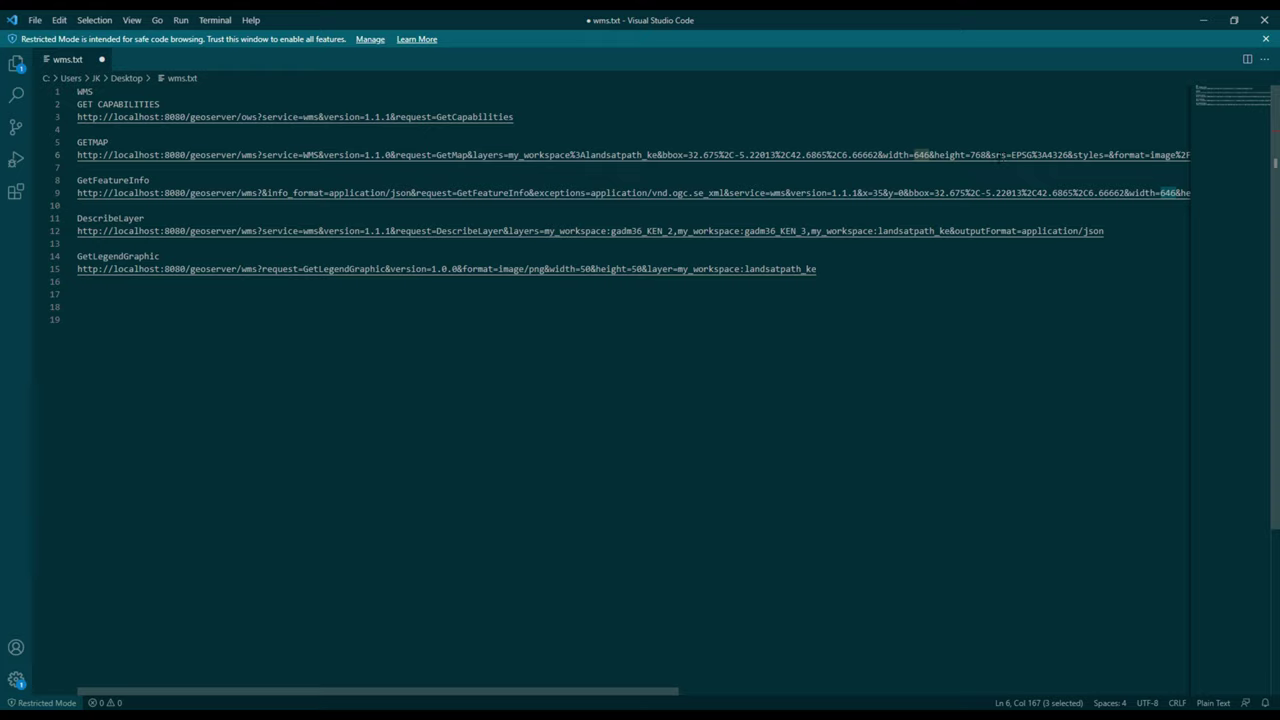
double_click(980, 155)
drag(420, 694, 701, 684)
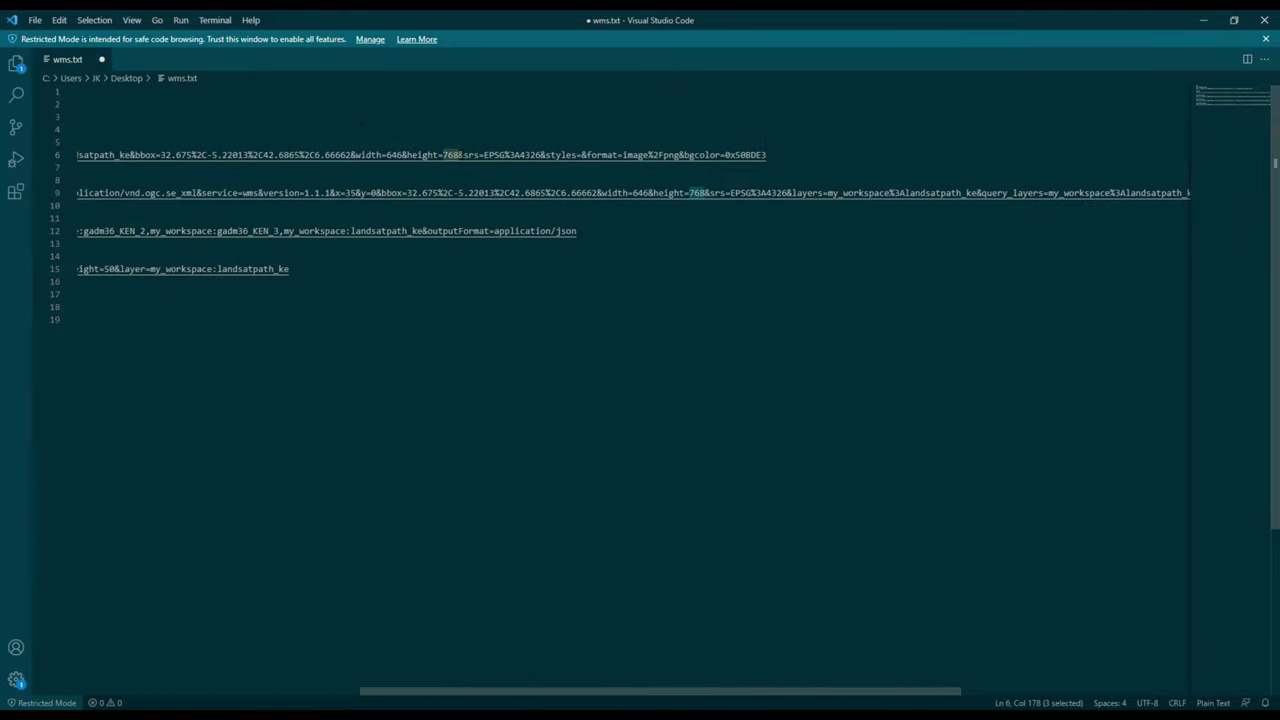
double_click(471, 155)
key(shift+Right)
key(shift+Right)
key(shift+Right)
key(shift+Right)
key(shift+Right)
key(shift+Right)
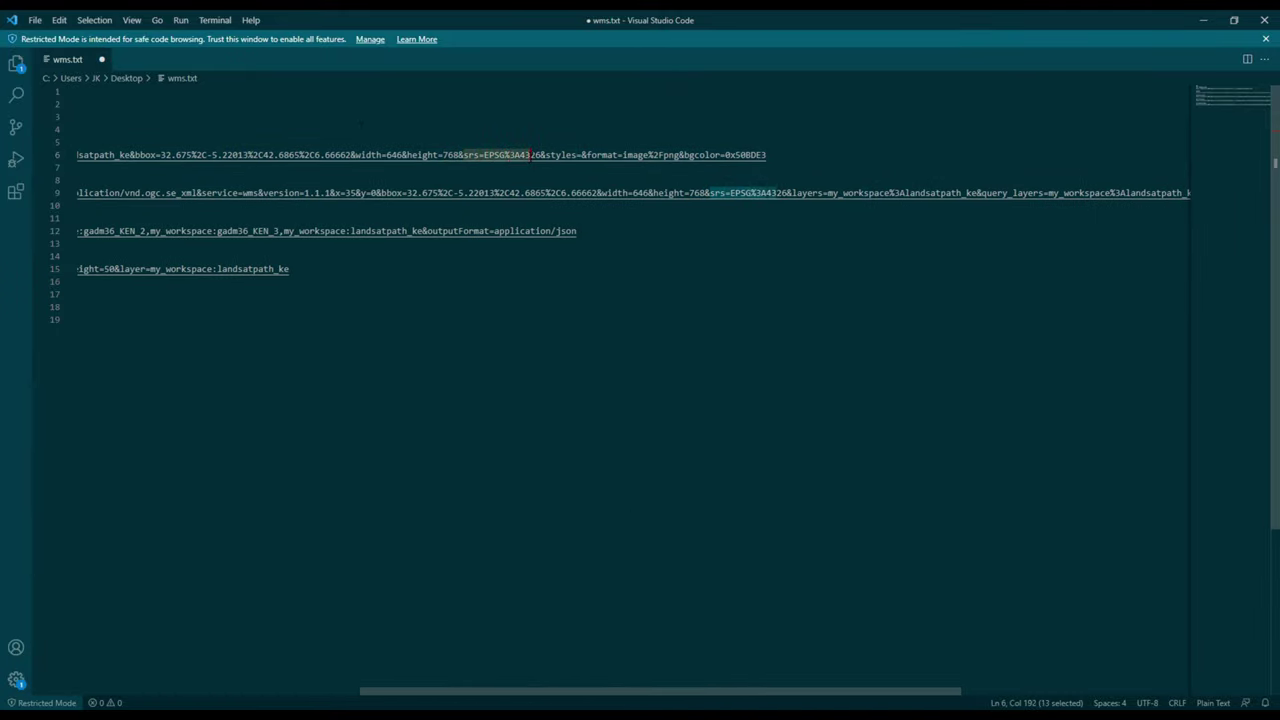
double_click(494, 155)
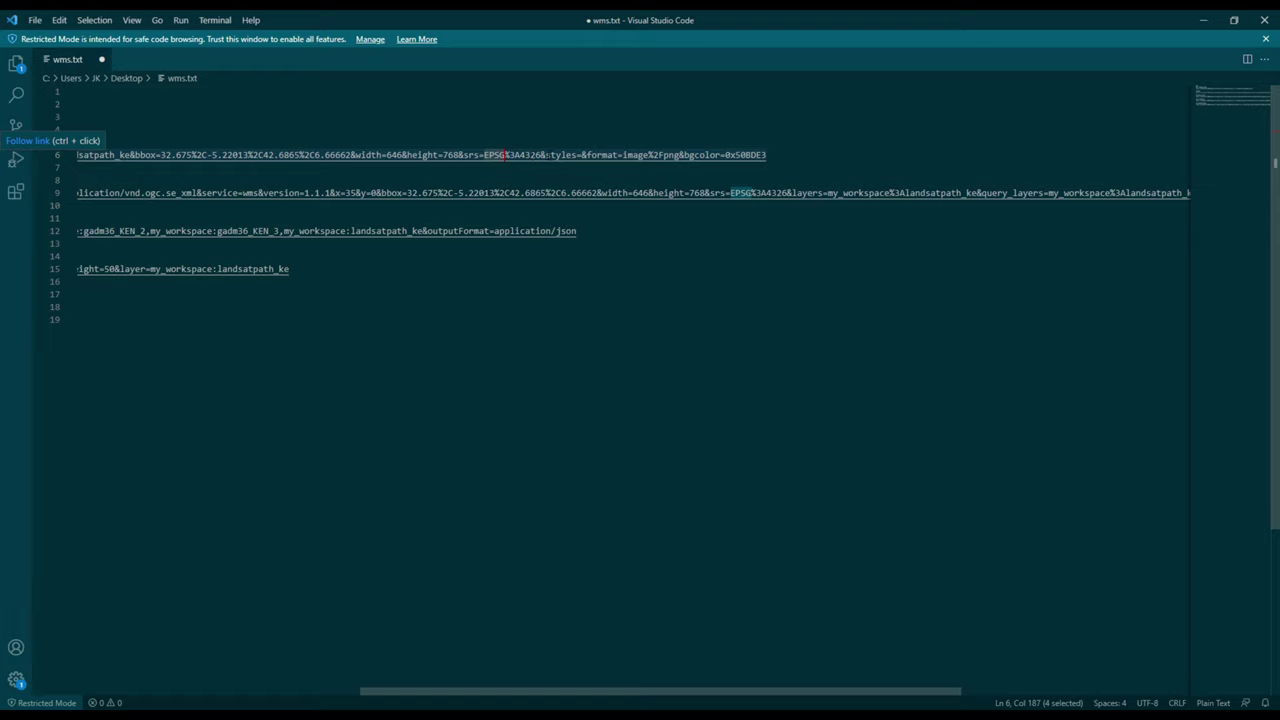
drag(581, 155, 545, 155)
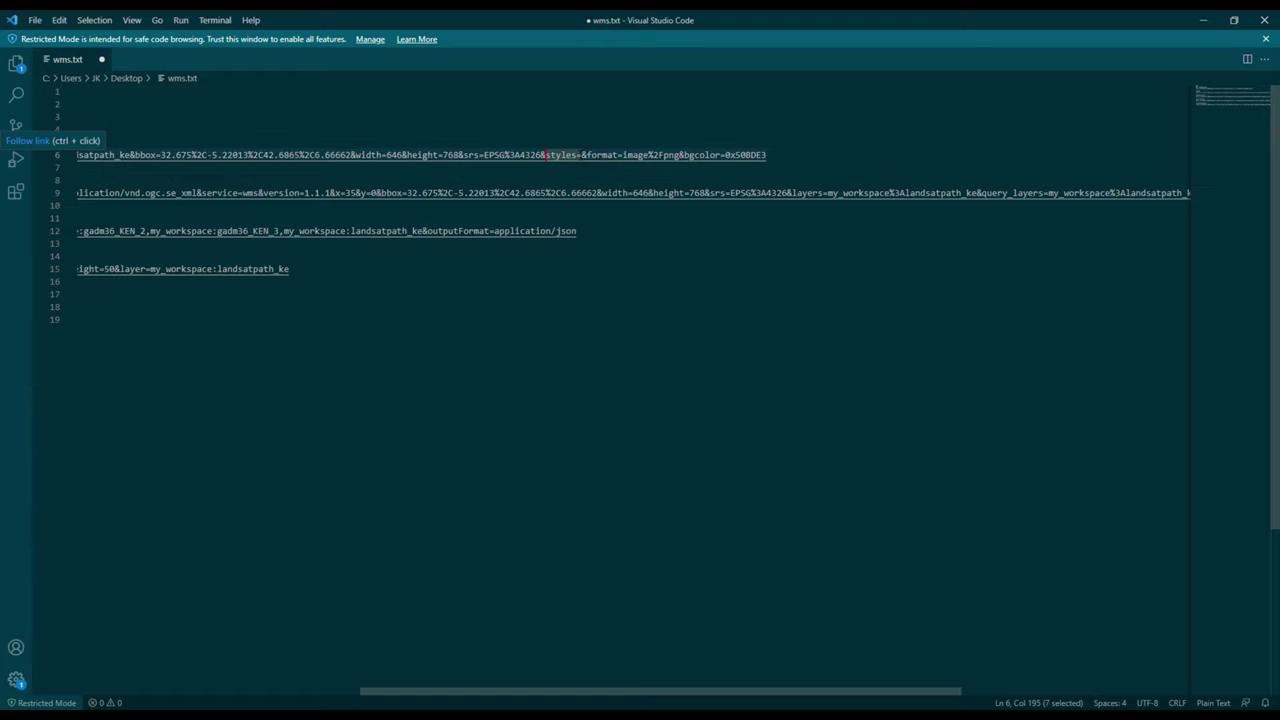
click(583, 155)
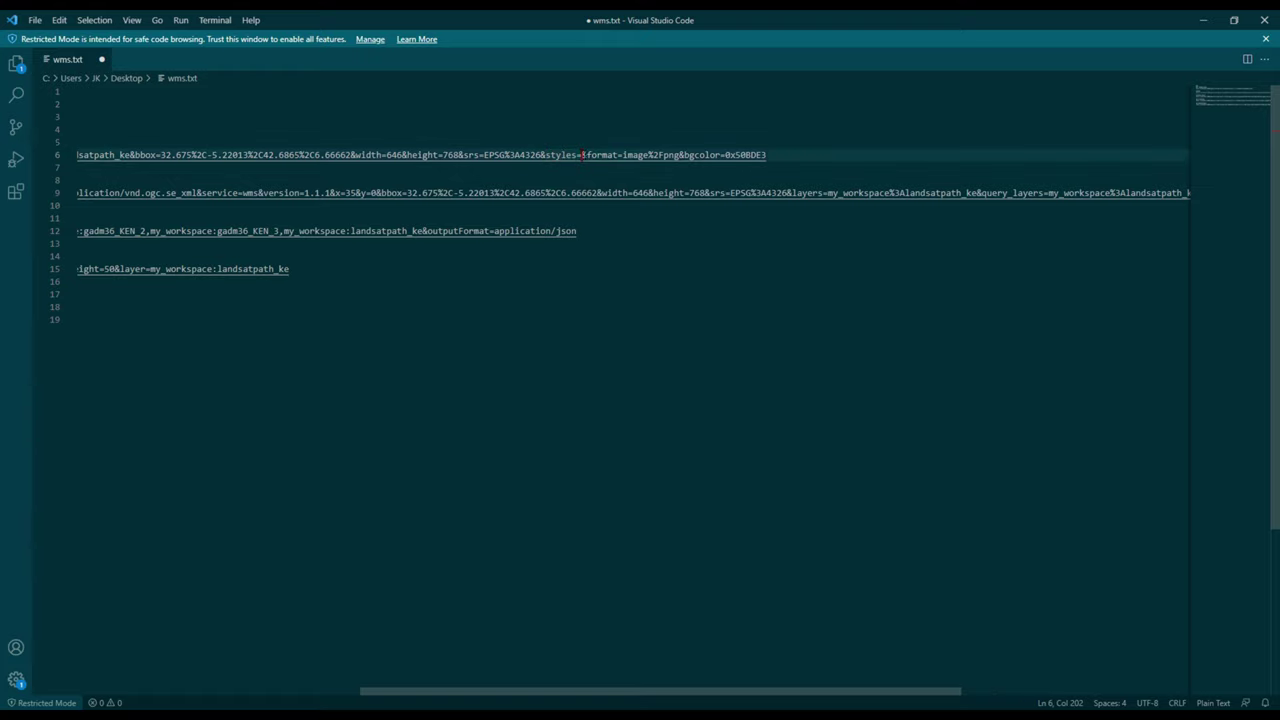
drag(583, 155, 590, 155)
click(586, 155)
key(BackSpace)
key(shift+Right)
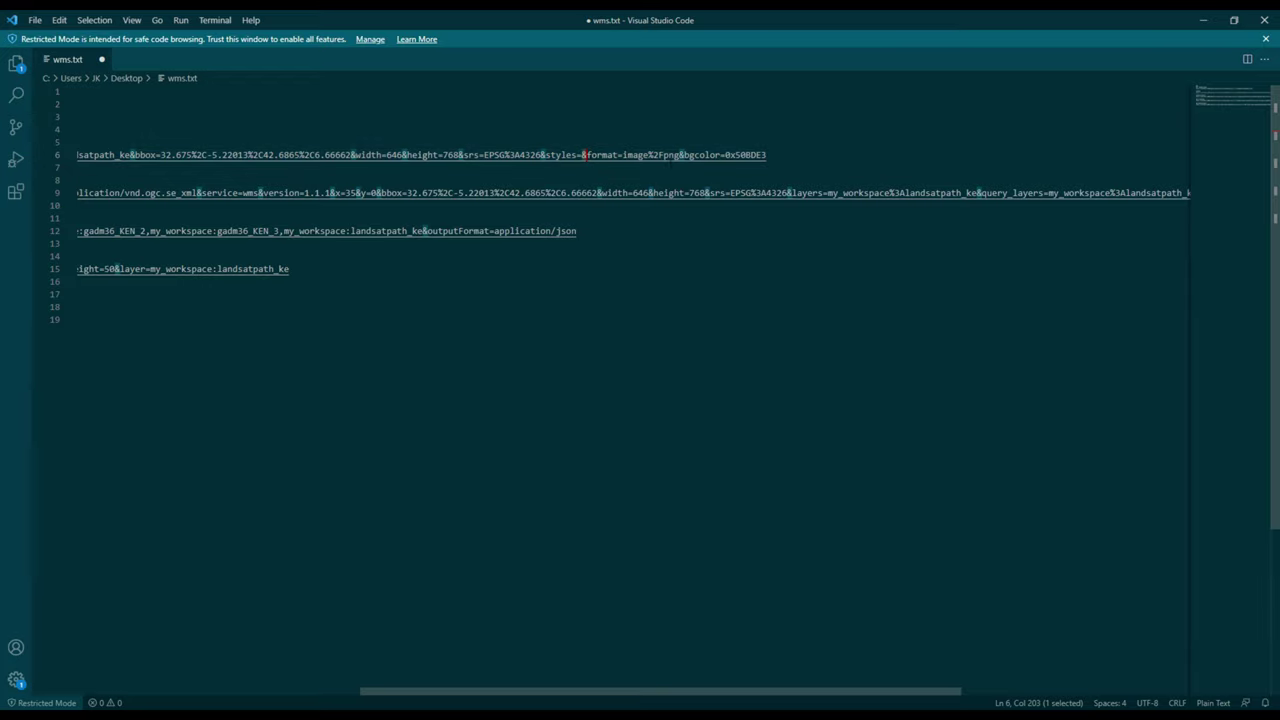
double_click(683, 155)
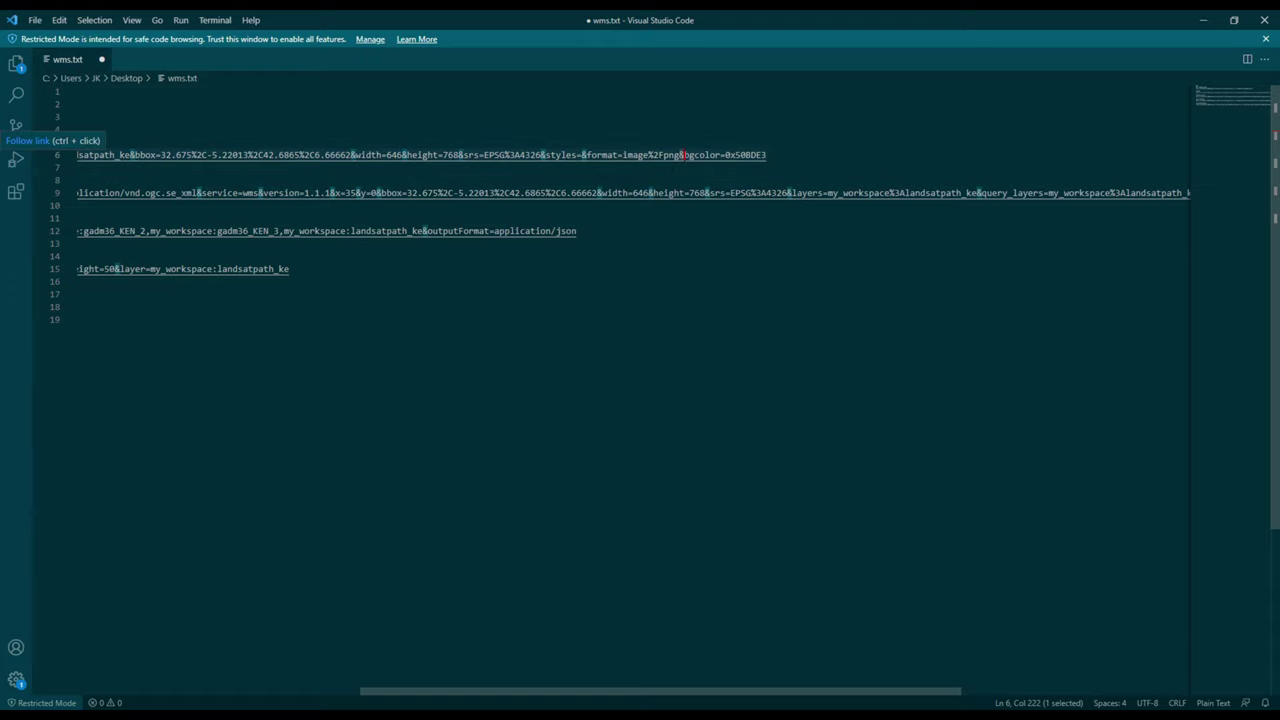
drag(480, 698, 190, 698)
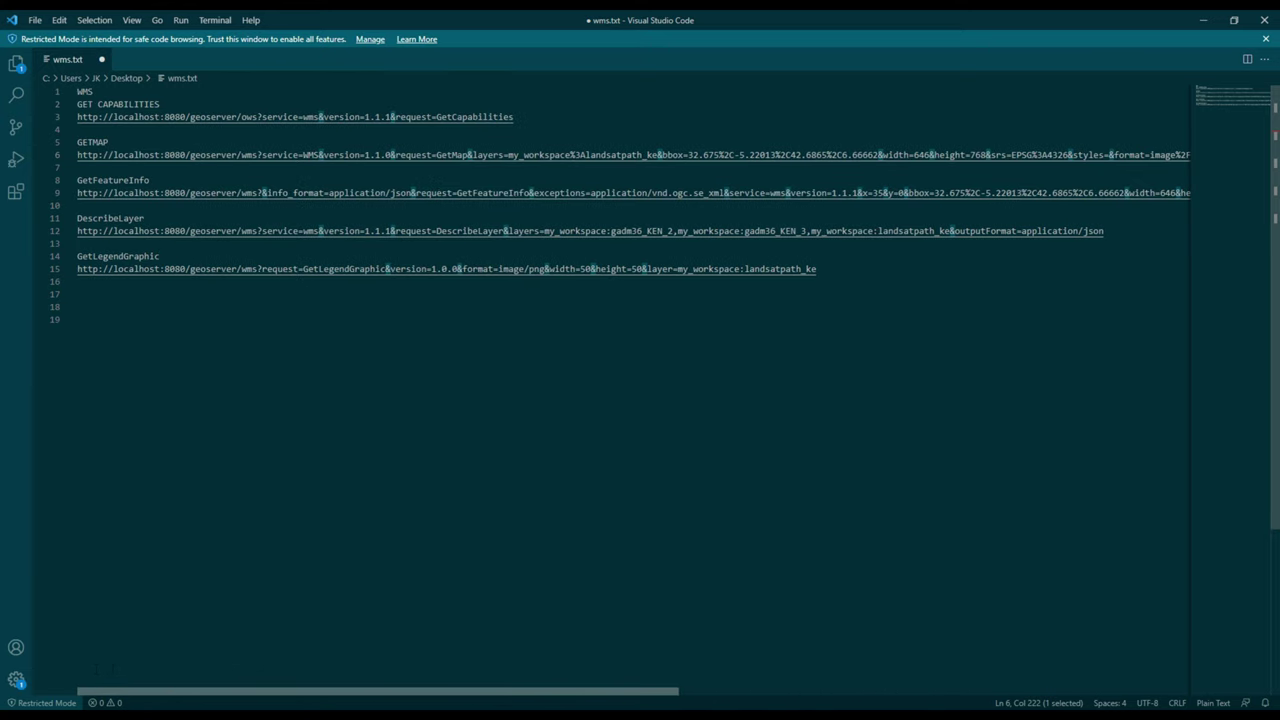
- Copy the GetFeatureInfo URL from line 9 into Advanced REST Client and send it
click(74, 192)
key(End)
key(shift+Home)
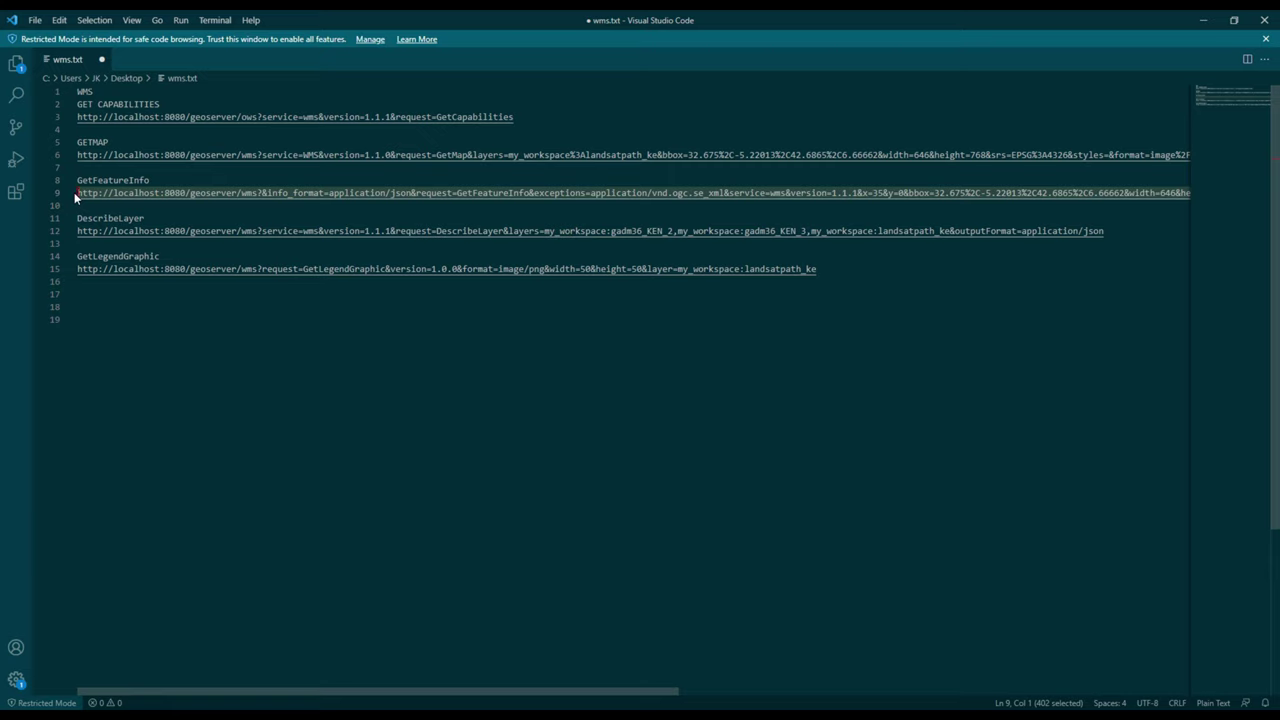
key(alt+Tab)
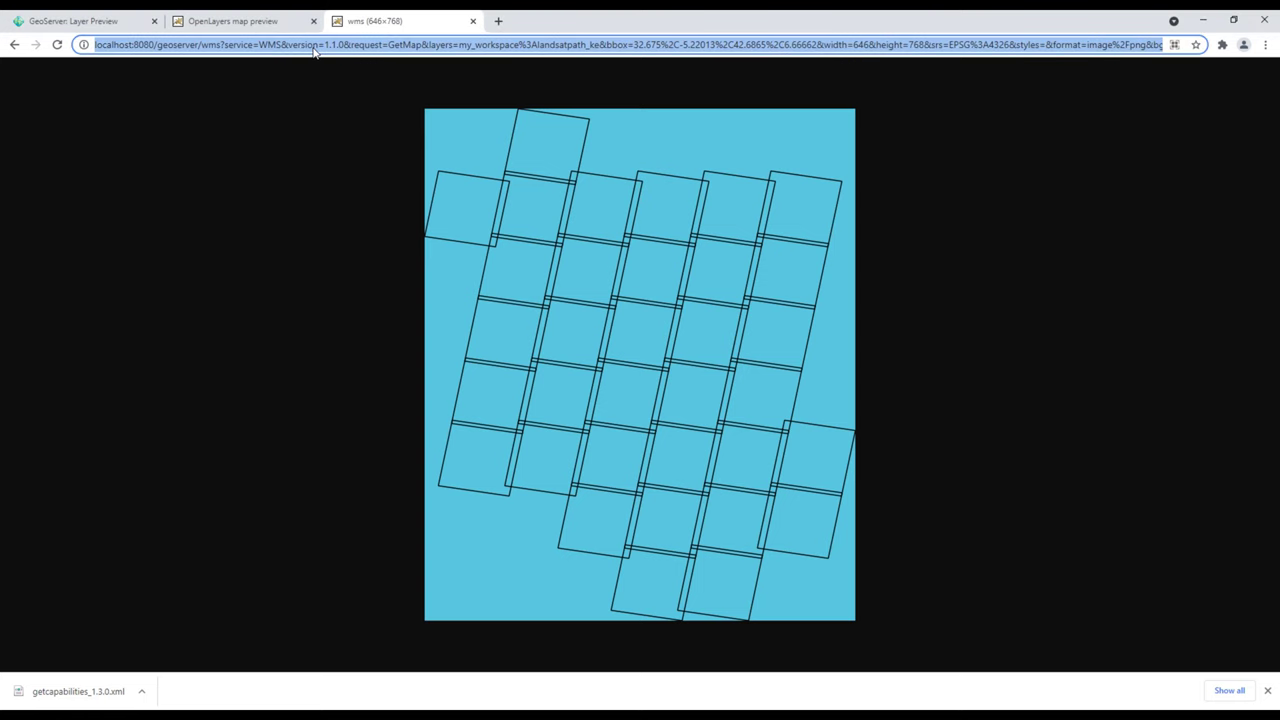
key(alt+Tab)
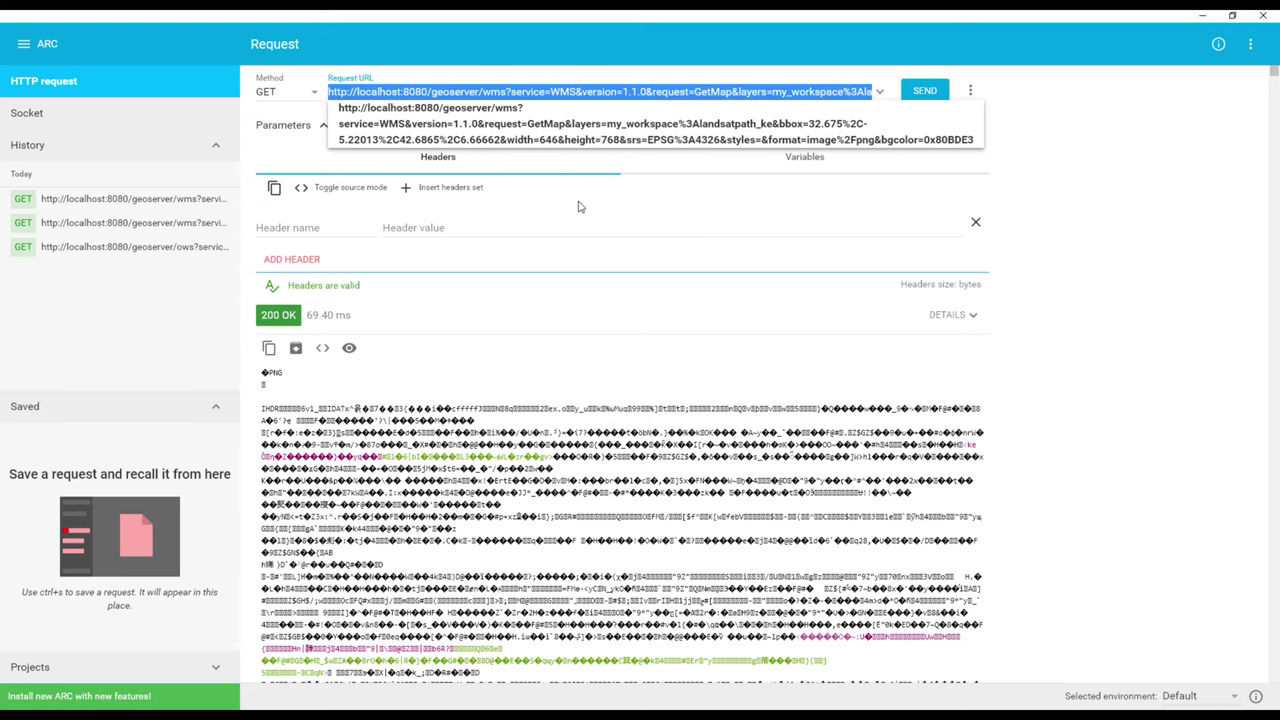
key(ctrl+v)
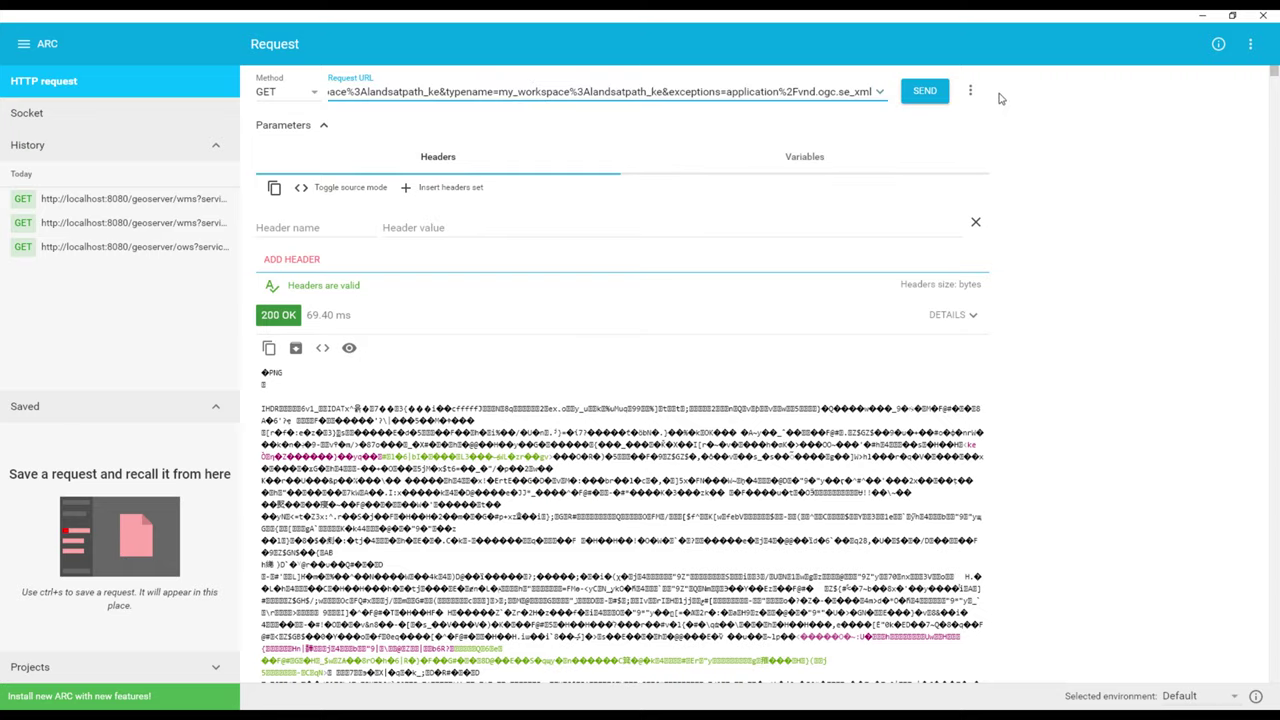
click(925, 91)
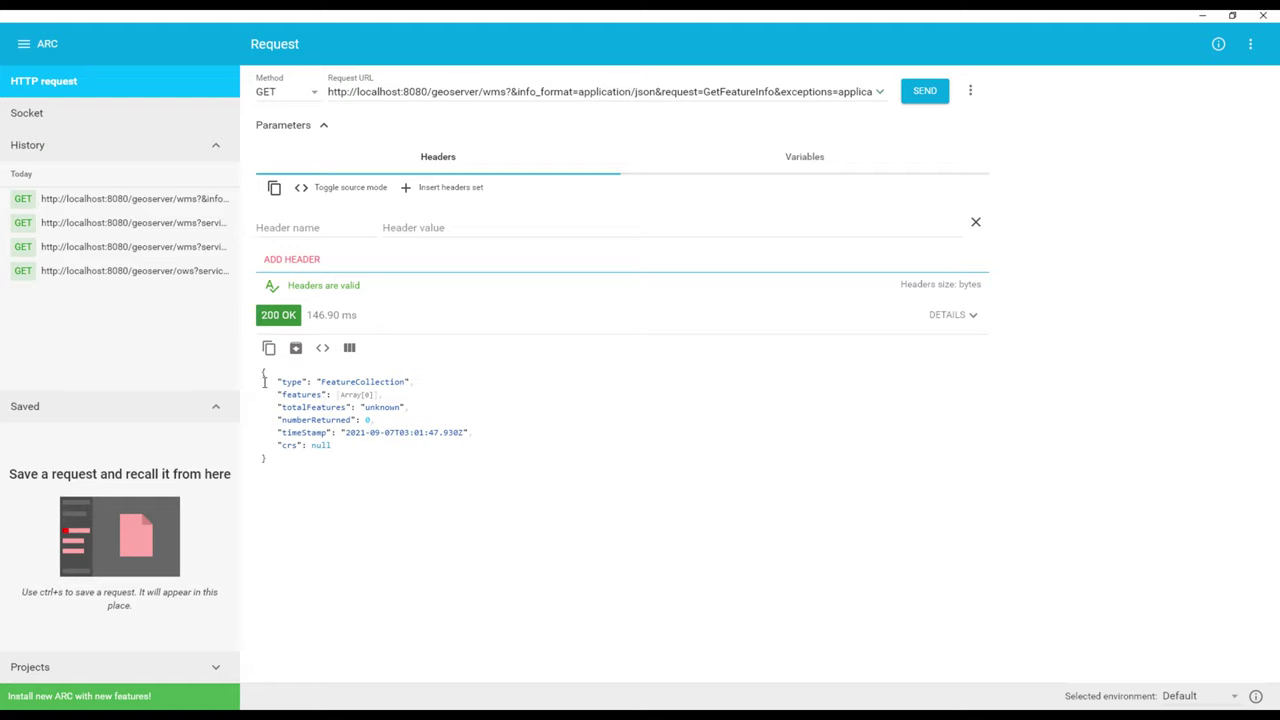
- Look over the returned JSON FeatureCollection response body
drag(262, 372, 280, 467)
click(280, 467)
drag(260, 372, 286, 458)
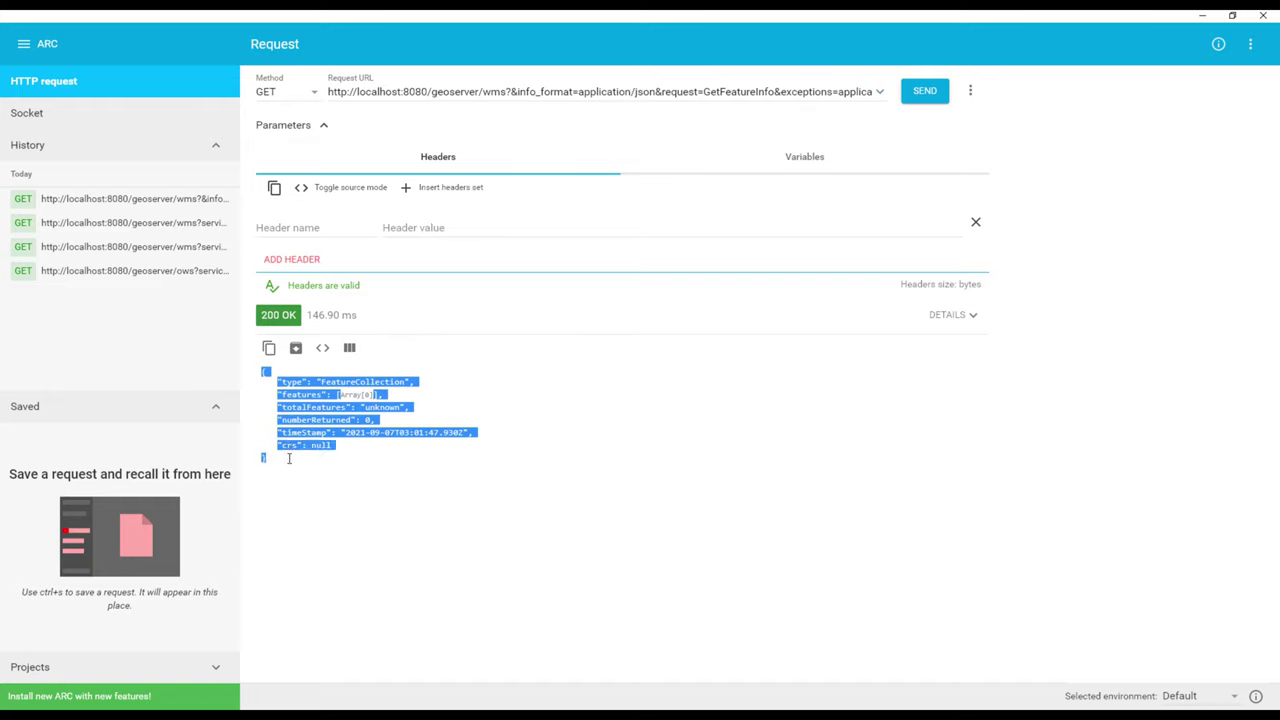
click(263, 370)
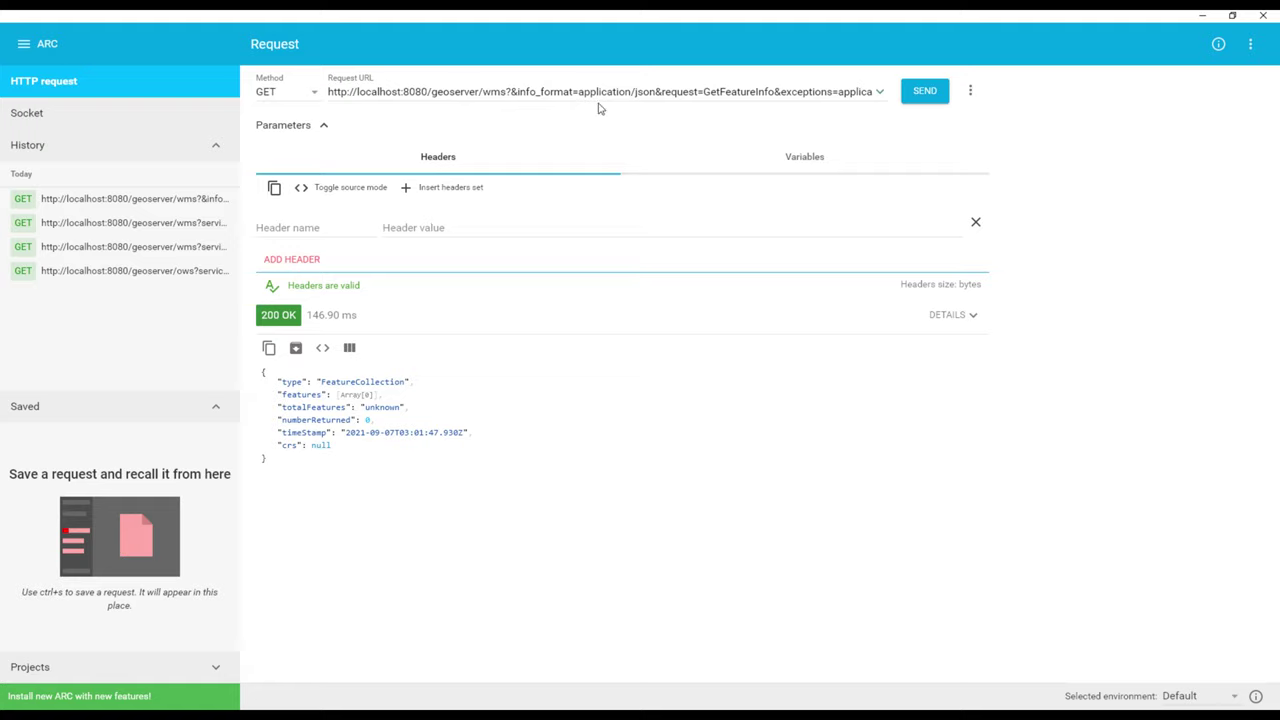
- Inspect the request URL's width, height and x=35&y=0 pixel coordinates
click(690, 92)
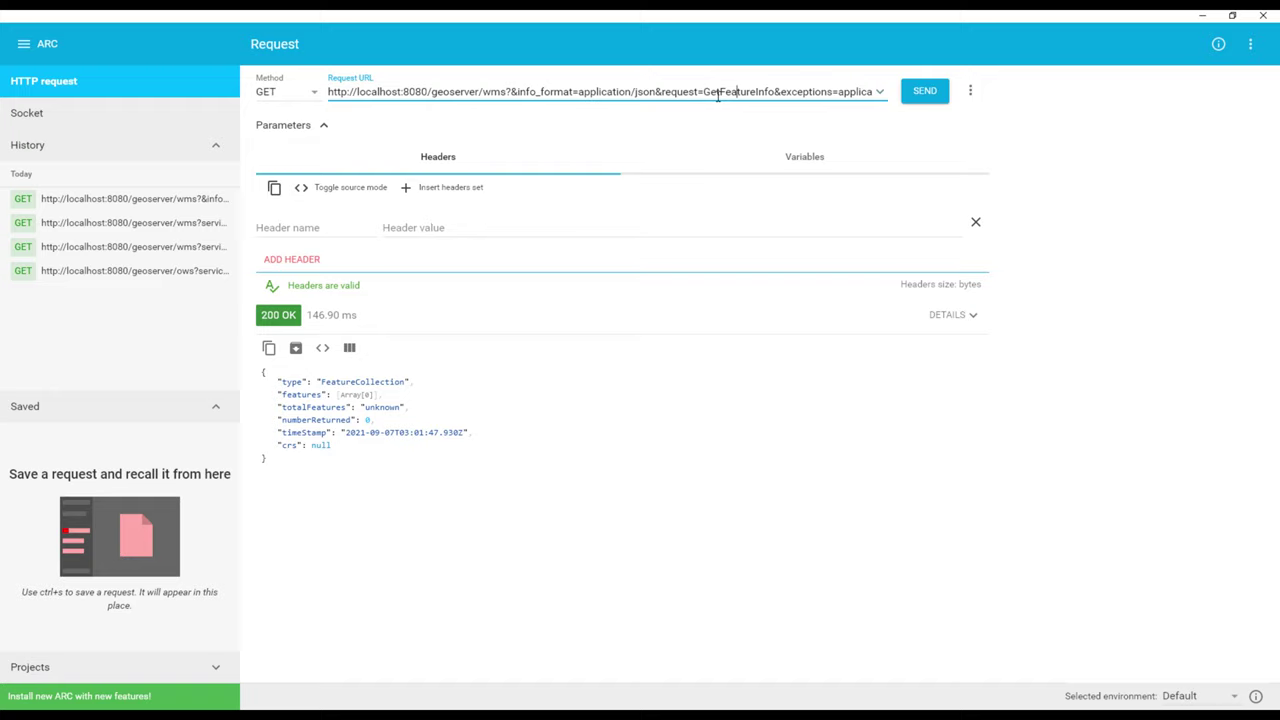
key(Right)
key(Right)
key(Right)
key(Right)
key(Right)
key(Right)
key(Right)
key(Right)
key(Right)
key(Right)
key(Right)
key(Right)
key(Right)
key(Right)
key(Right)
key(Right)
key(Right)
key(Right)
key(Right)
key(Right)
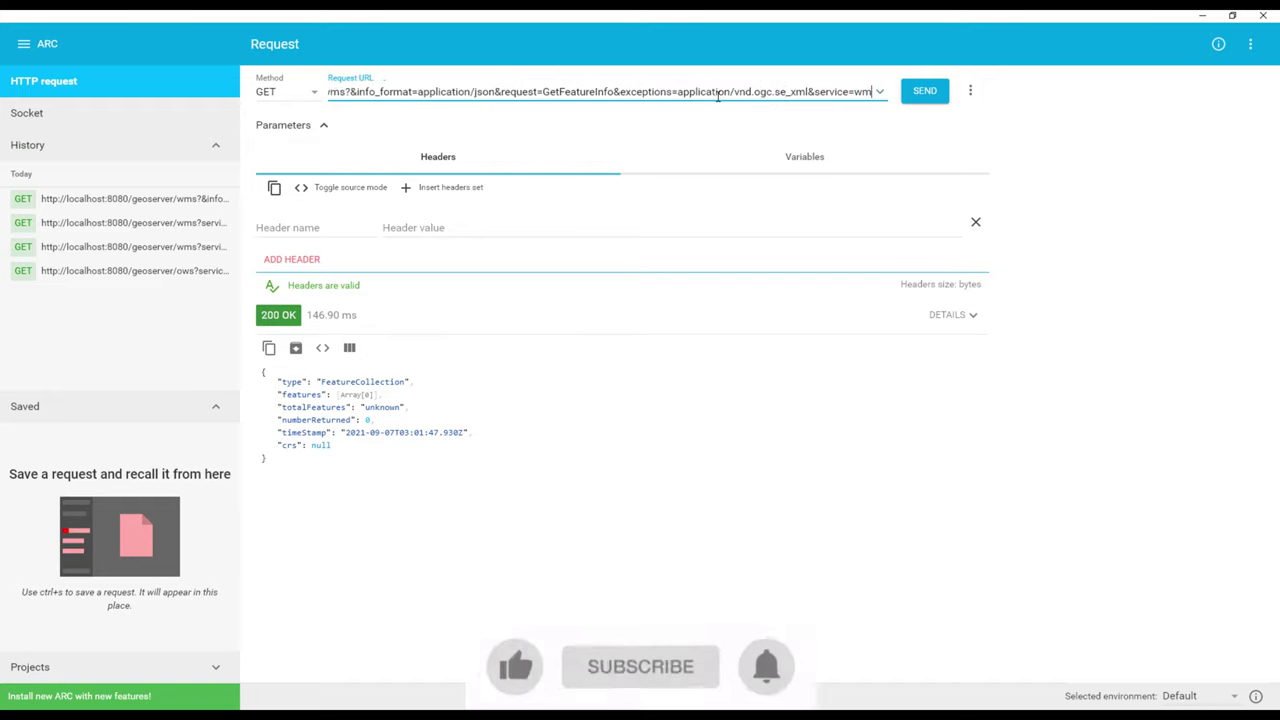
key(Right)
key(Right)
key(Right)
key(Right)
key(Right)
key(Right)
key(Right)
key(Right)
key(Right)
key(Right)
key(Right)
key(Right)
key(Right)
key(Right)
key(Right)
key(Right)
key(Right)
key(Right)
key(Right)
key(Right)
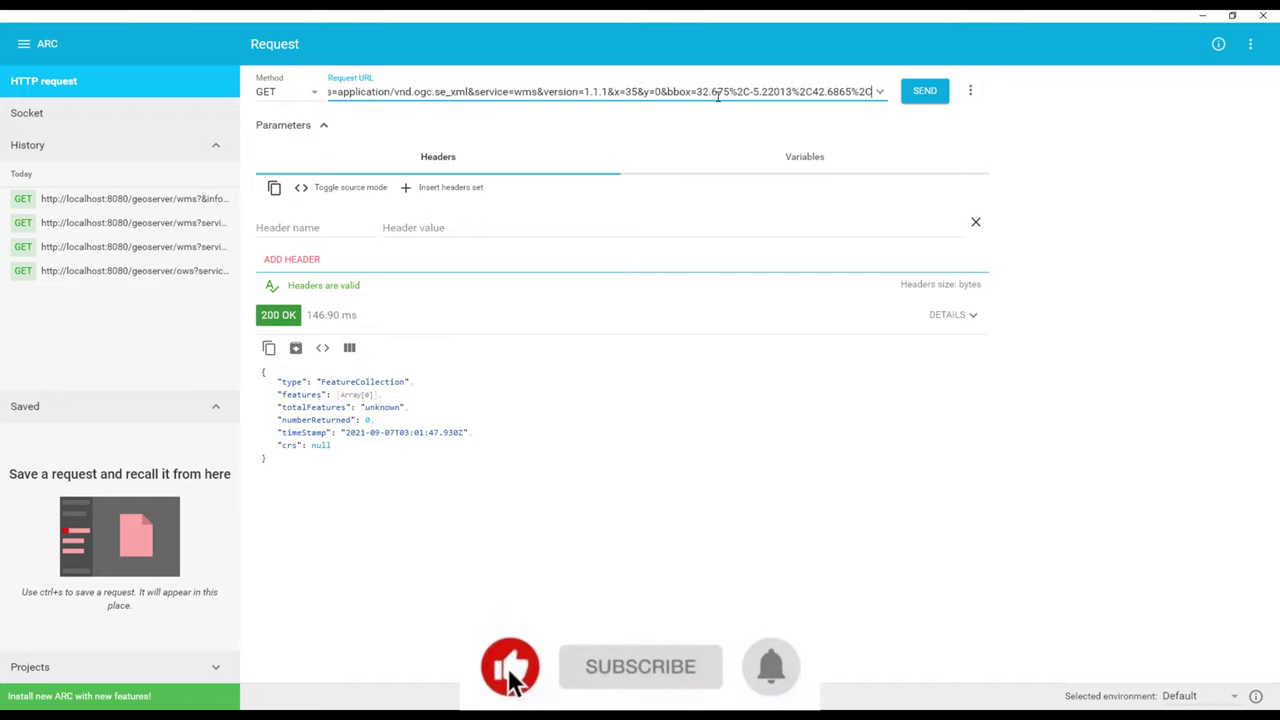
key(Right)
key(Right)
key(Right)
key(Right)
key(Right)
key(Right)
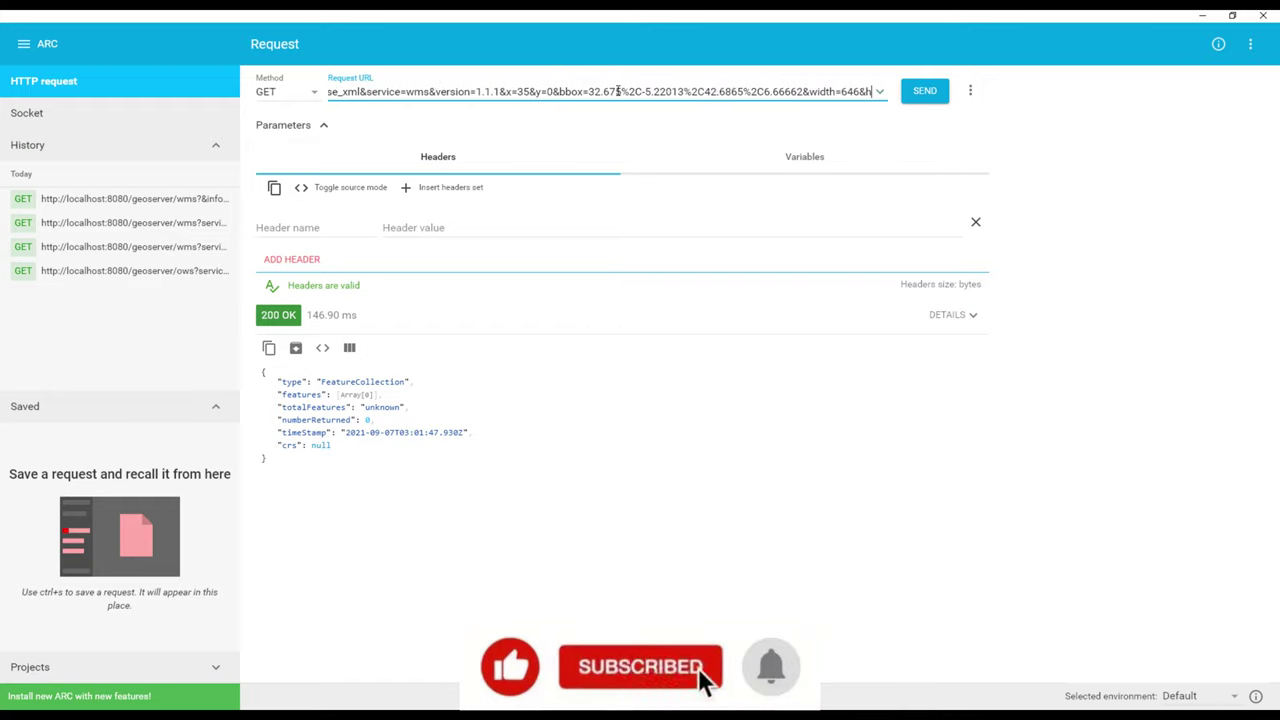
drag(505, 91, 552, 91)
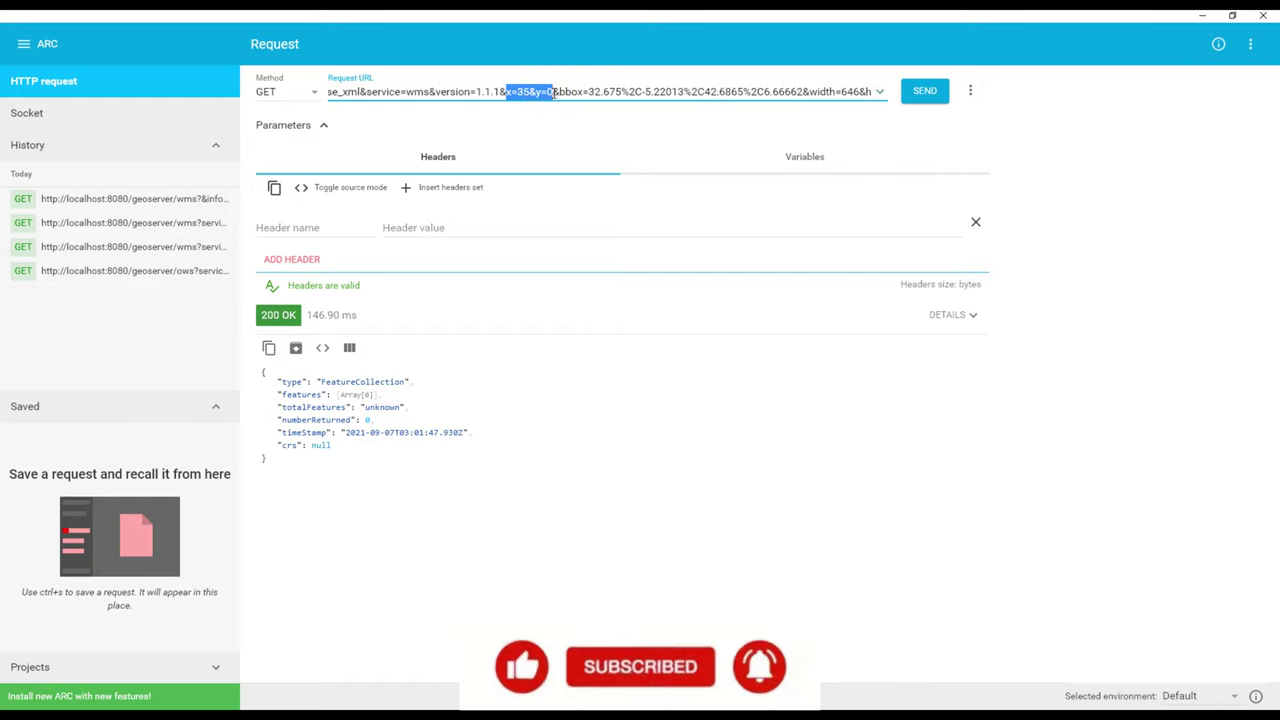
key(alt+Tab)
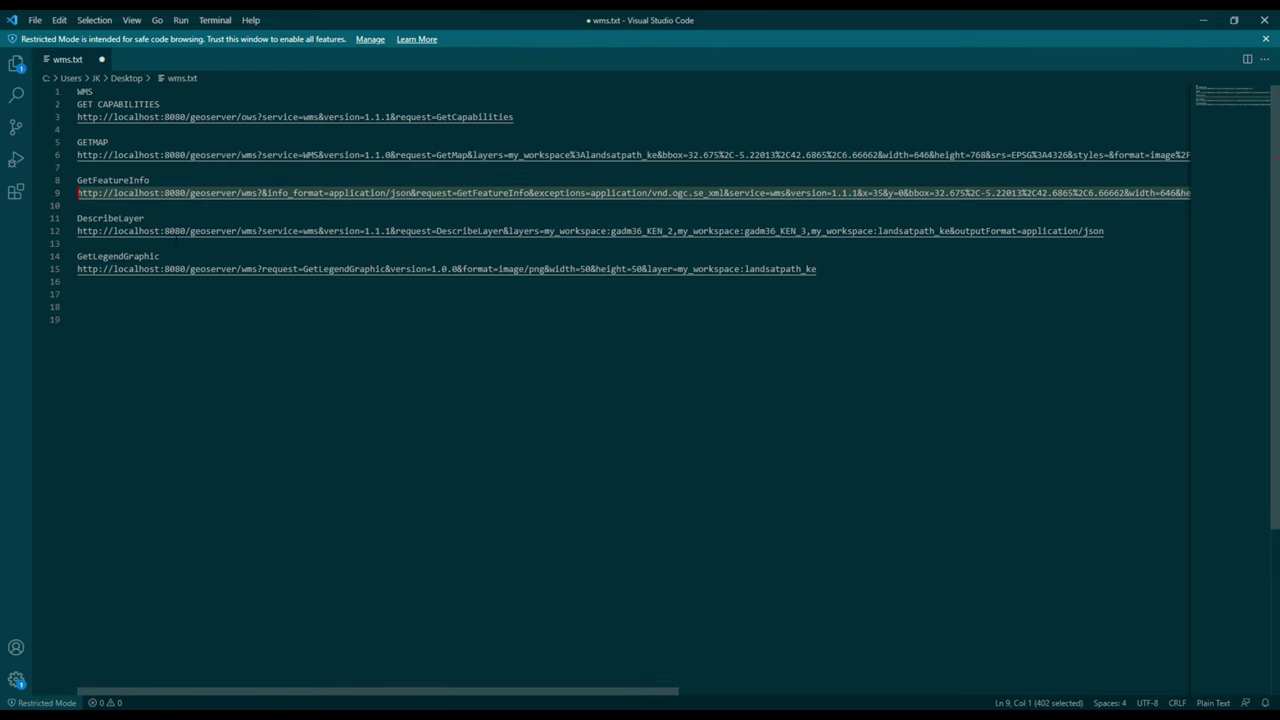
- Highlight the GetFeatureInfo heading and line 9's exceptions, service=wms and x=35&y=0 parameters in wms.txt
drag(150, 181, 78, 183)
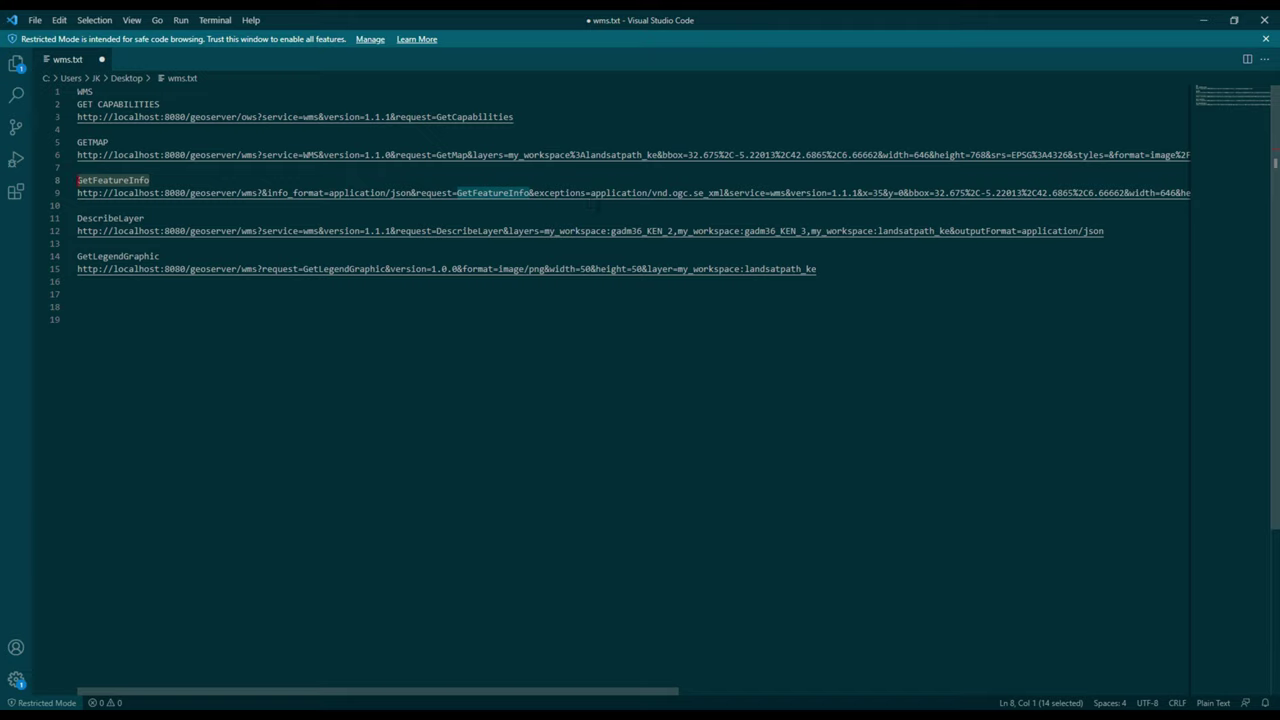
drag(532, 193, 730, 193)
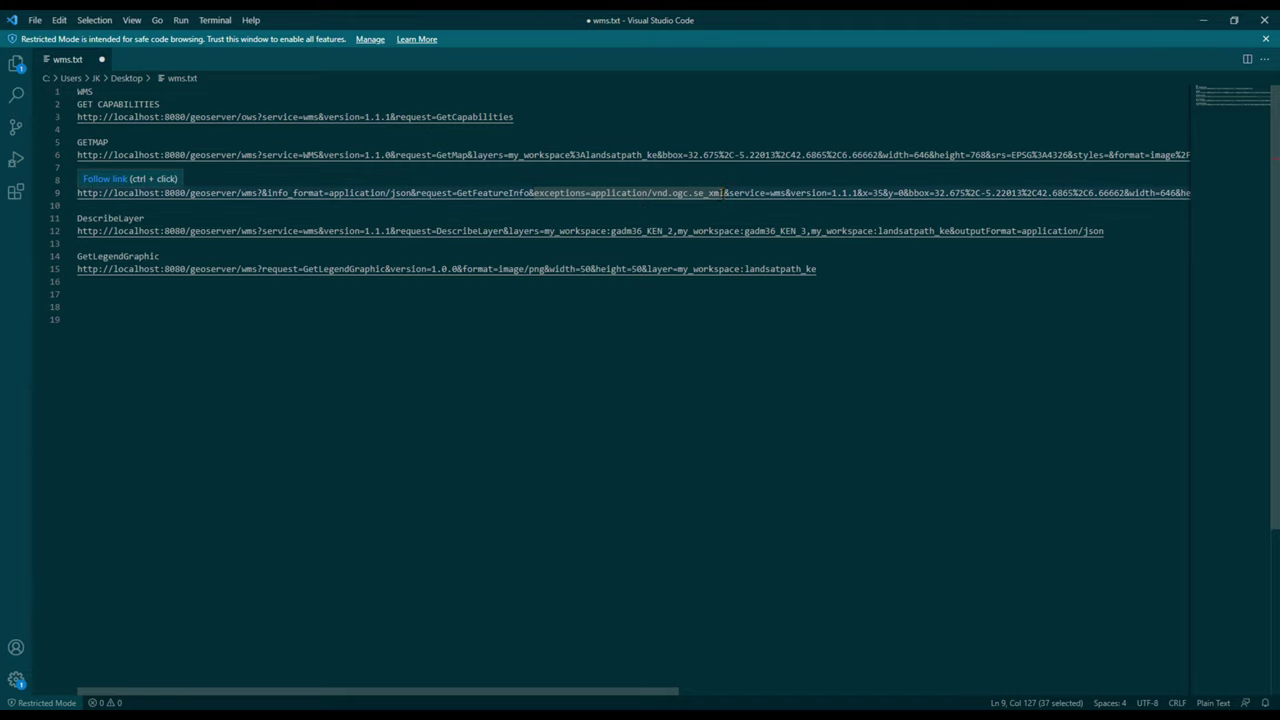
drag(731, 193, 785, 193)
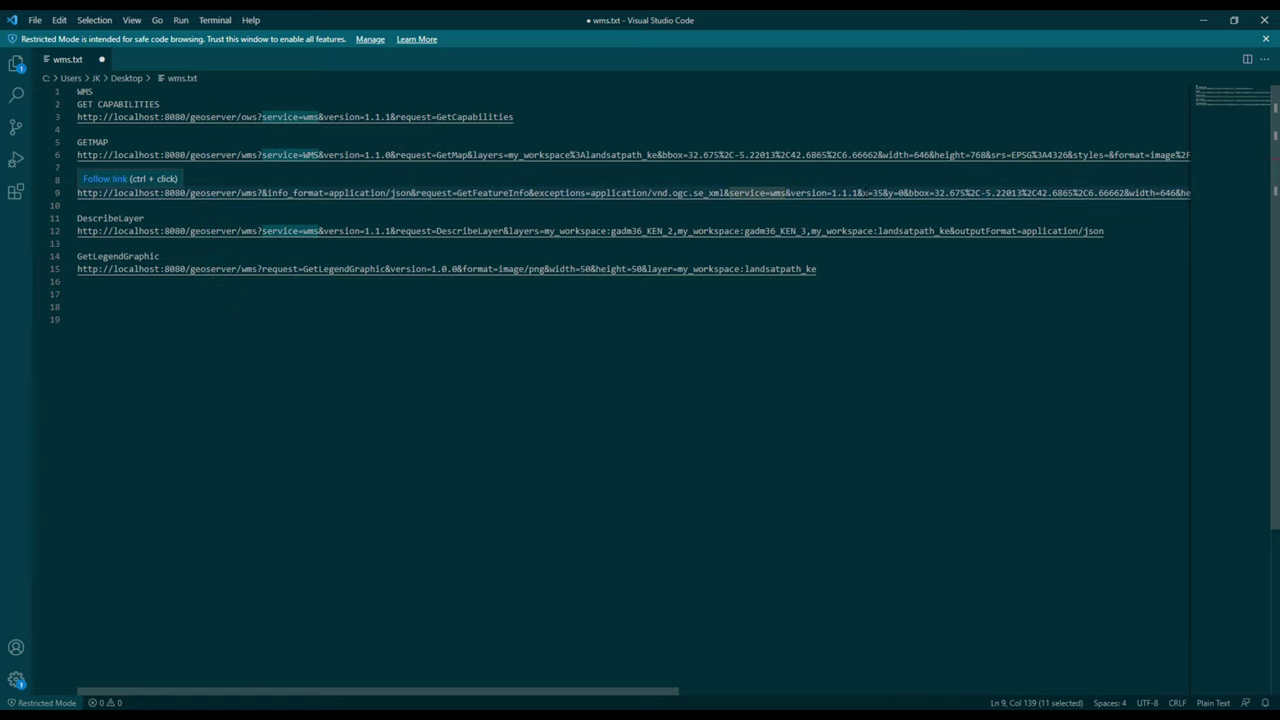
drag(864, 193, 903, 193)
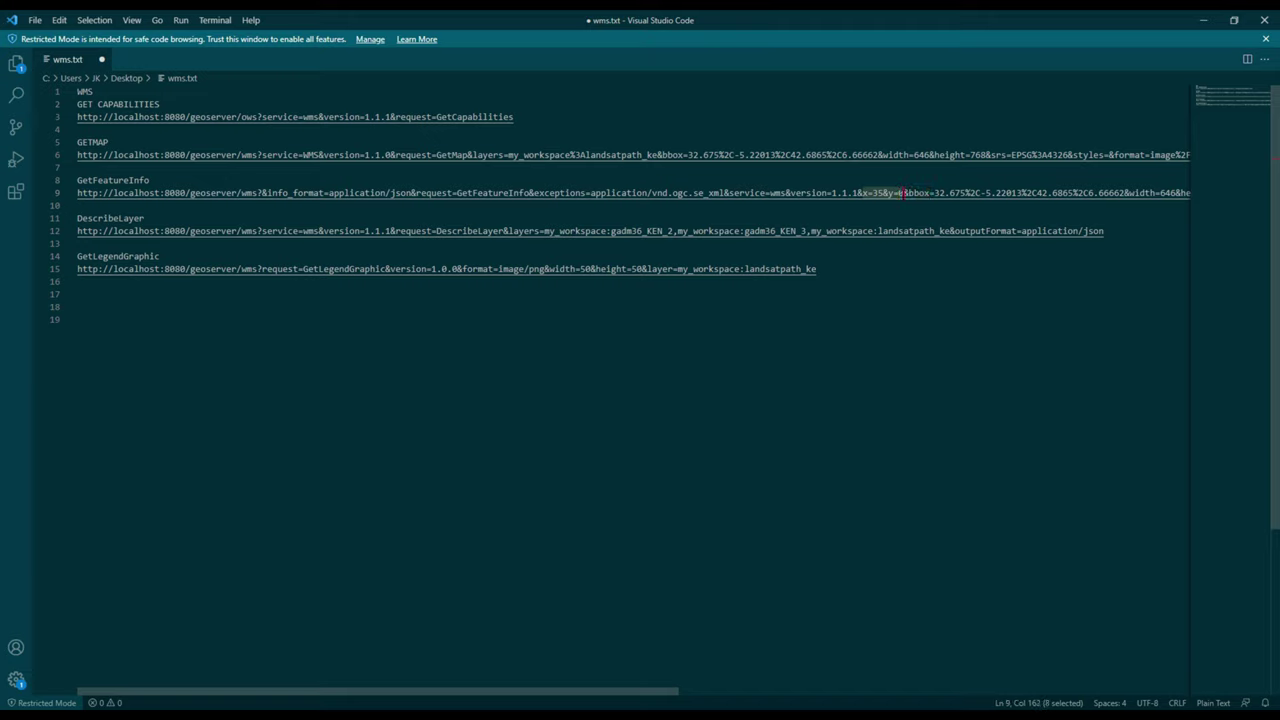
click(877, 193)
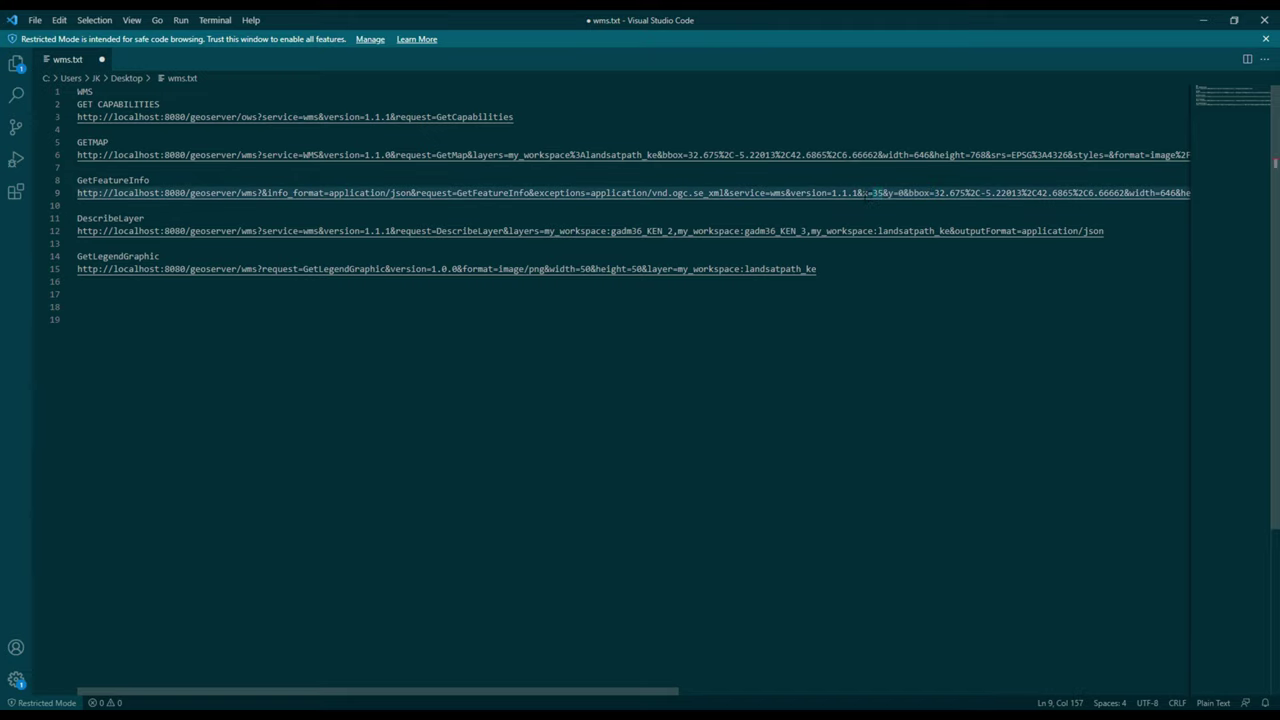
drag(864, 193, 981, 193)
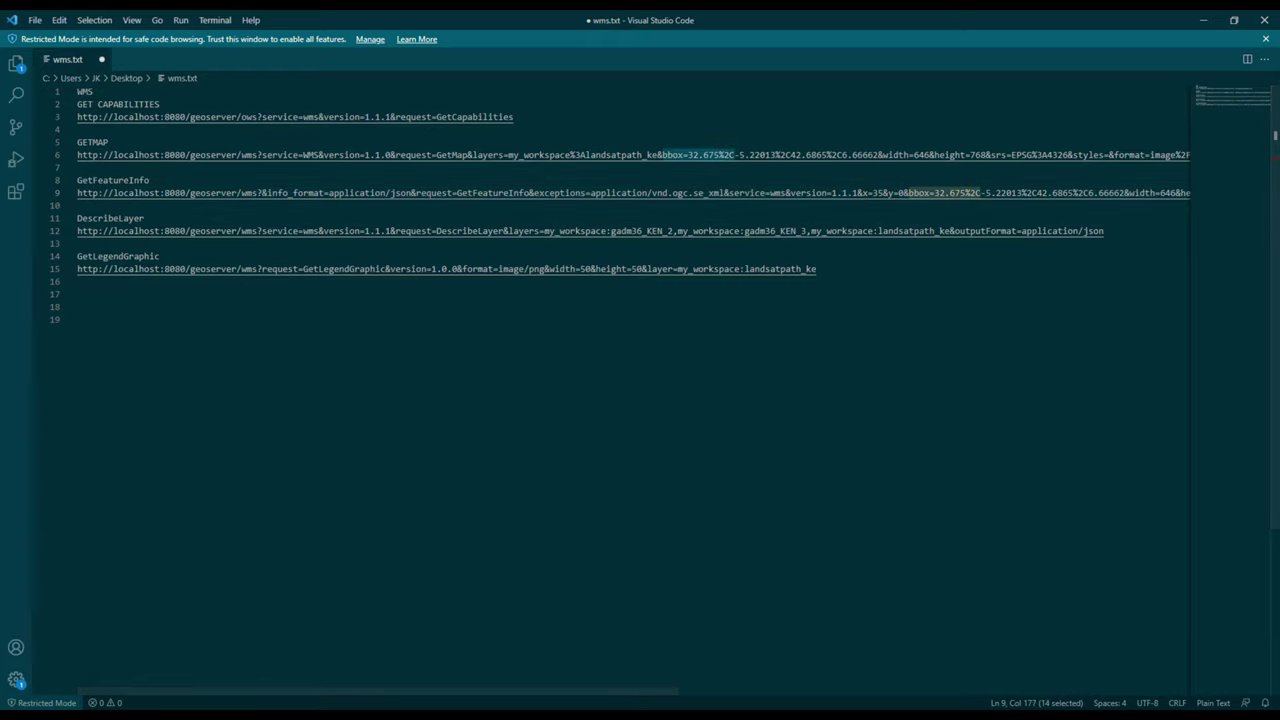
key(alt+Tab)
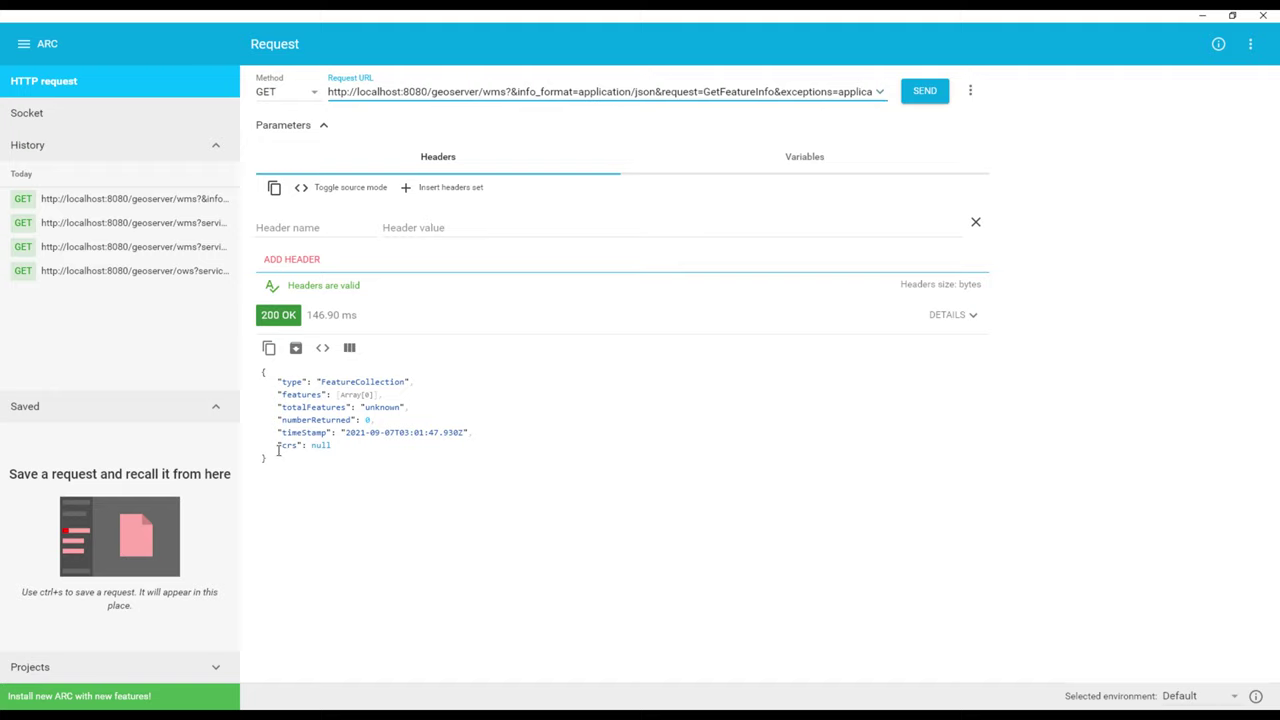
- Check the GetFeatureInfo JSON response shows numberReturned 0 and crs null
drag(268, 460, 262, 374)
click(329, 418)
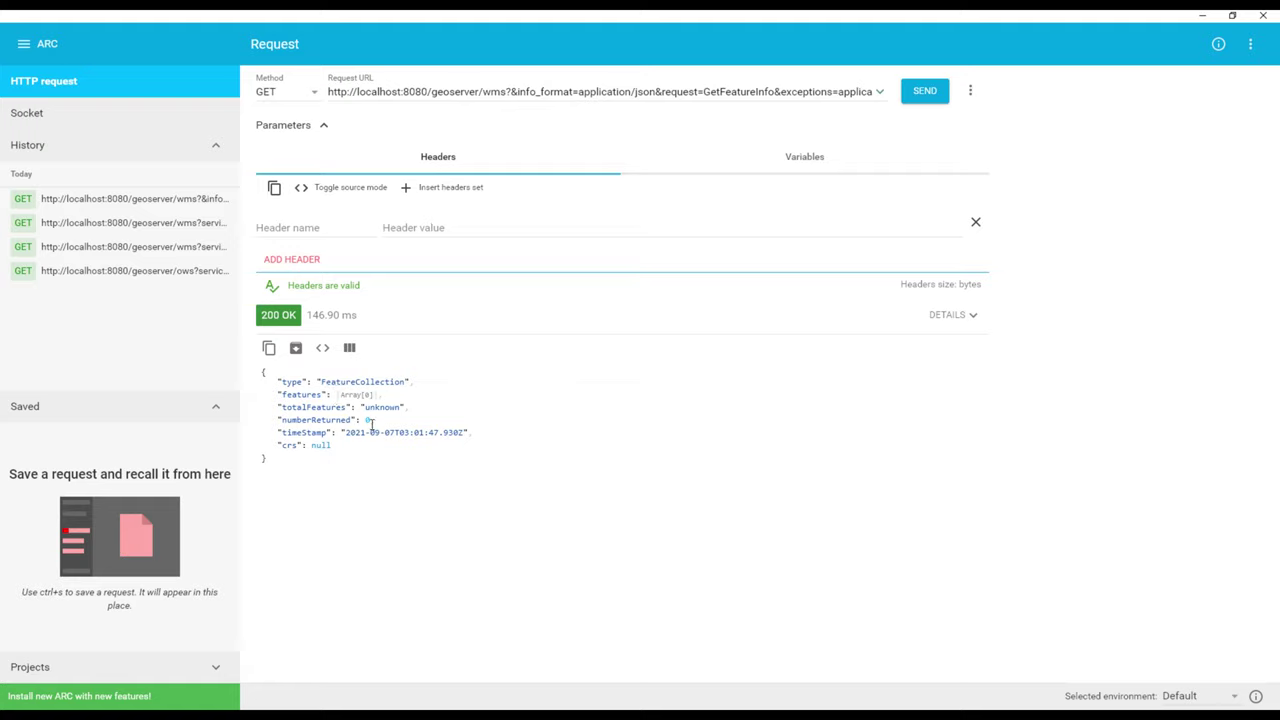
double_click(365, 420)
click(365, 421)
double_click(324, 446)
- Return to wms.txt in Visual Studio Code, near the GetLegendGraphic heading
click(371, 715)
drag(88, 256, 75, 232)
key(ctrl+c)
click(178, 353)
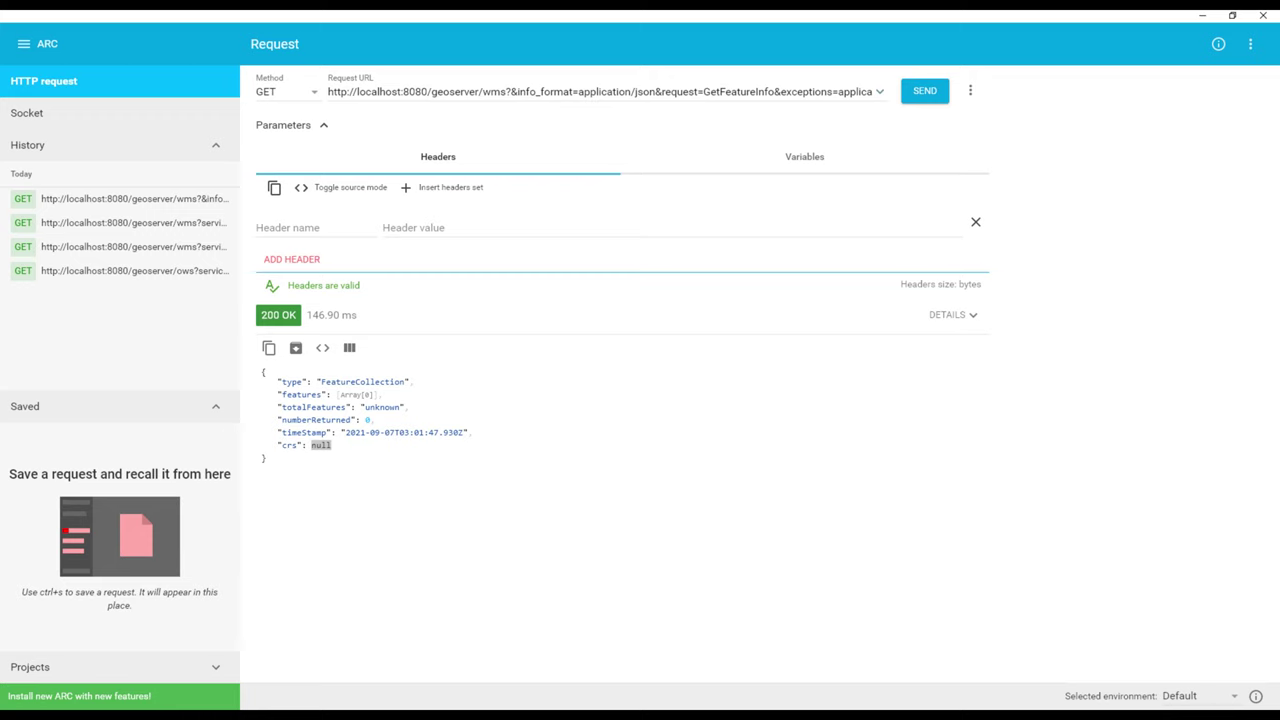
- Replace the GetFeatureInfo URL with the DescribeLayer URL in Advanced REST Client and send it
key(alt+Tab)
click(482, 91)
key(ctrl+s)
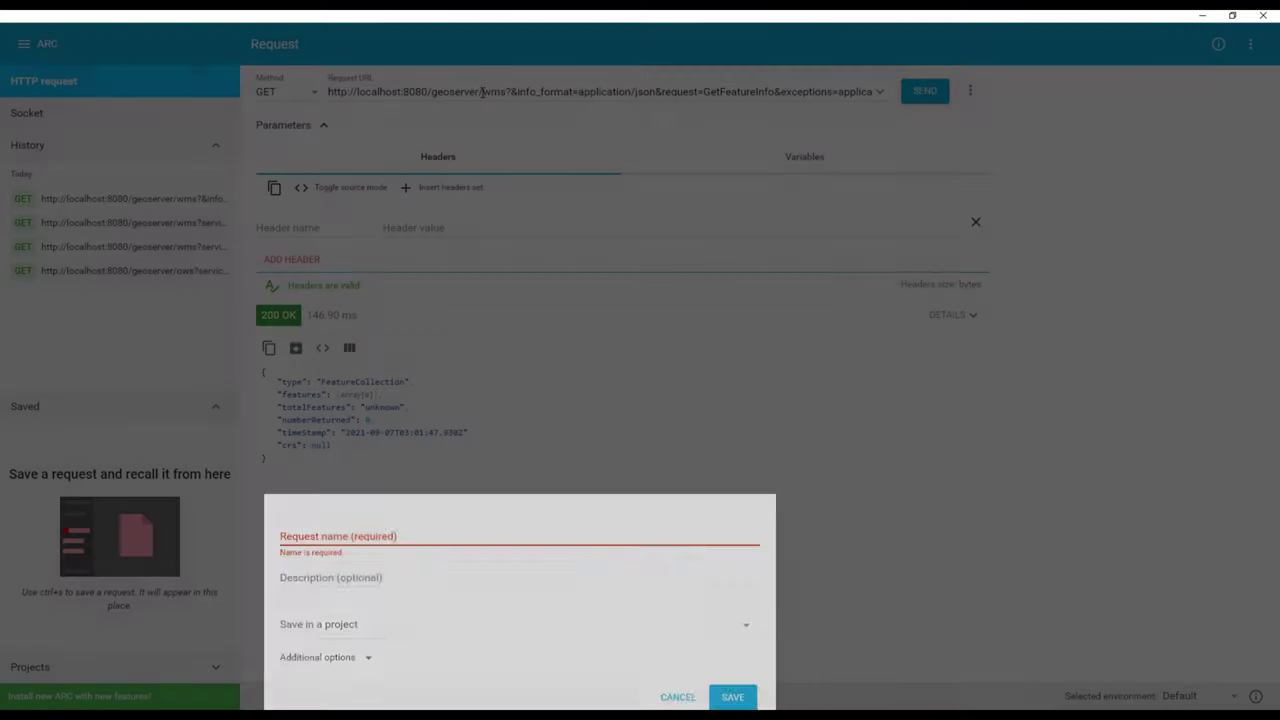
key(Escape)
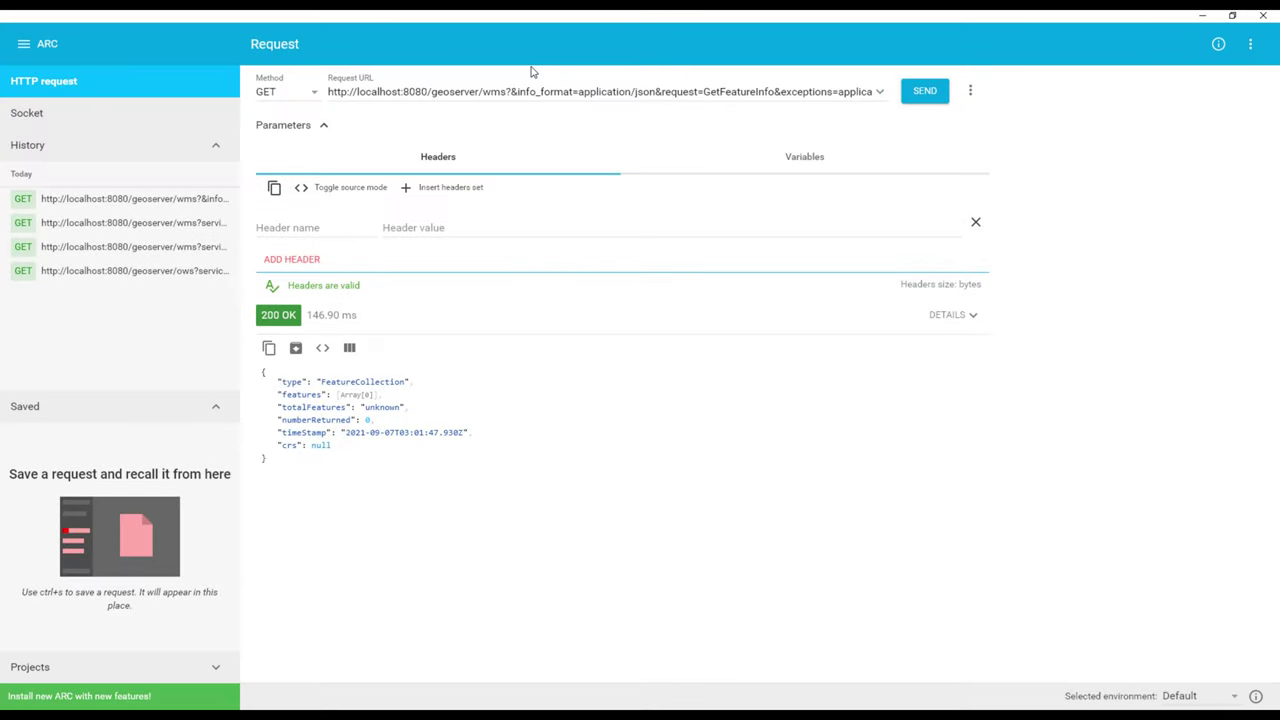
triple_click(536, 91)
key(BackSpace)
key(ctrl+v)
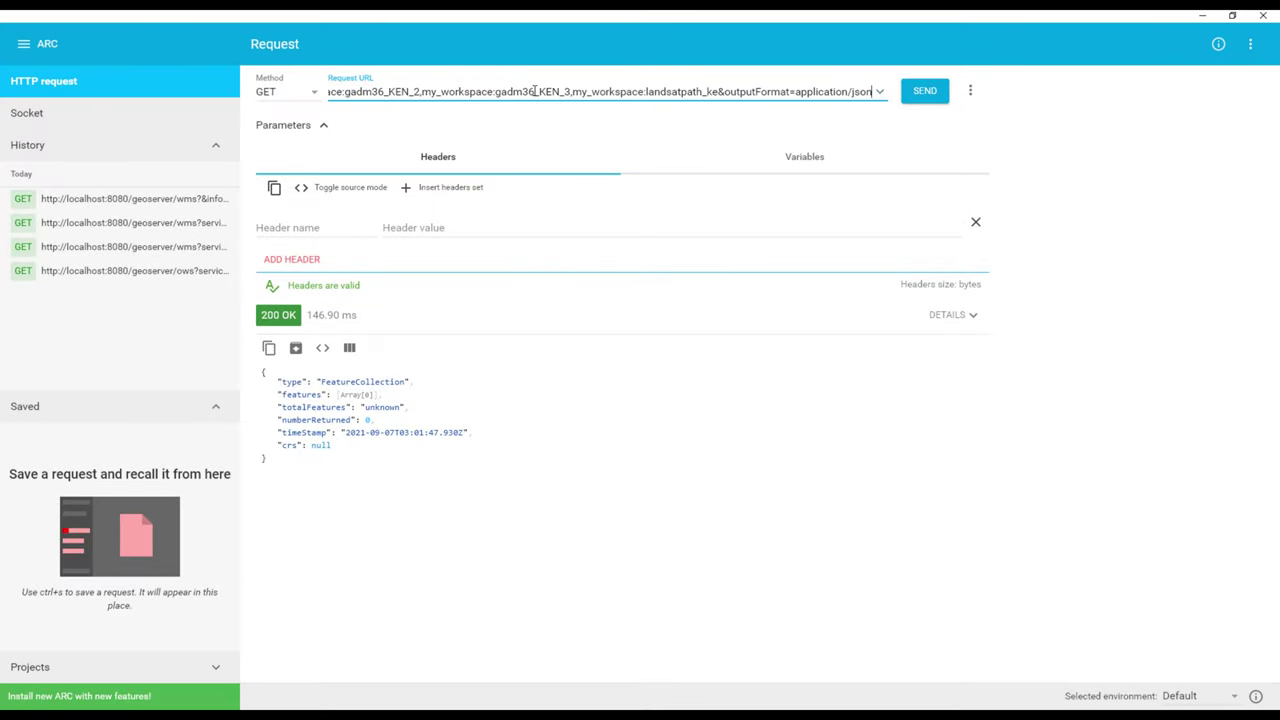
click(917, 98)
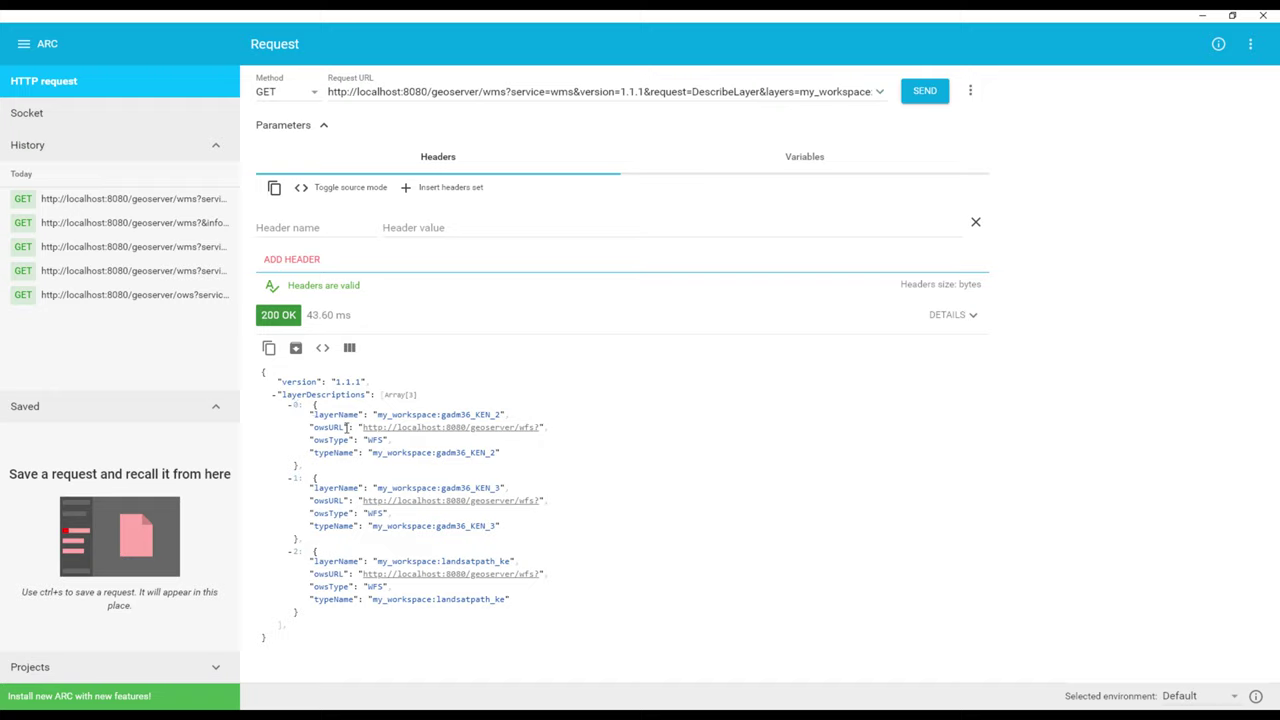
- Check the response lists gadm36_KEN_2, gadm36_KEN_3 and landsatpath_ke, then select the request URL
drag(377, 414, 493, 426)
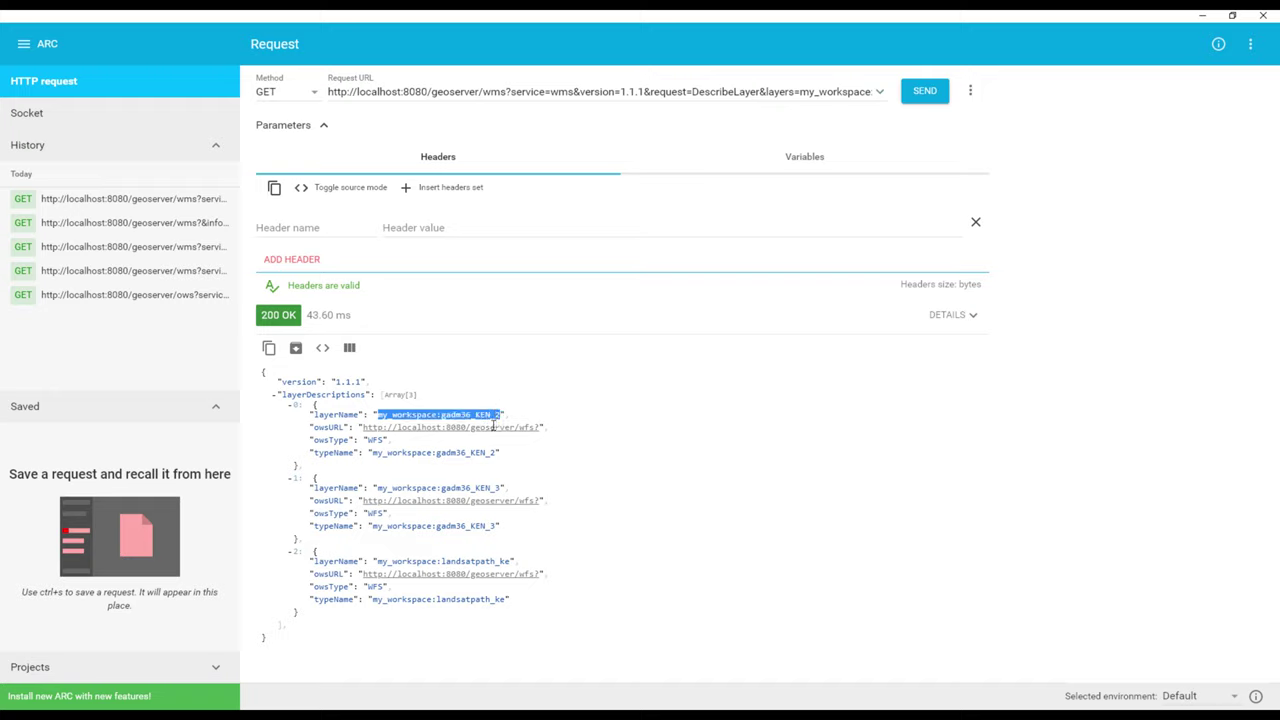
drag(377, 487, 505, 488)
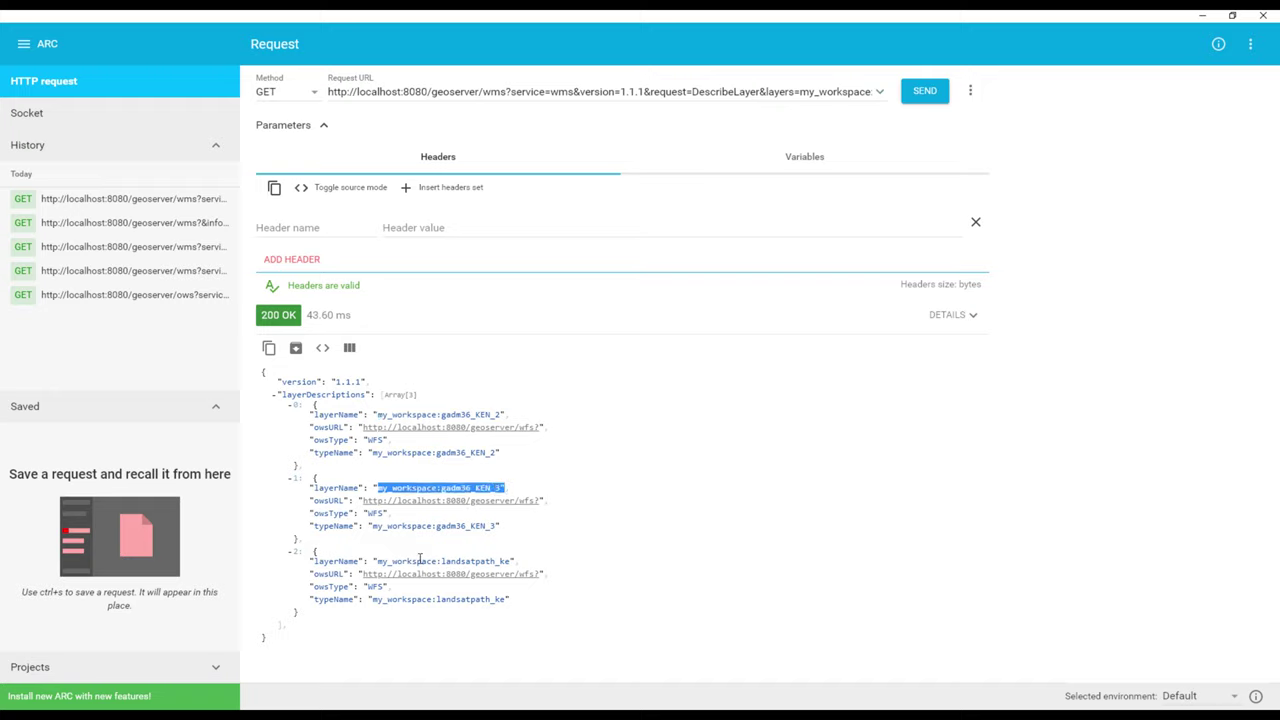
drag(375, 552, 513, 562)
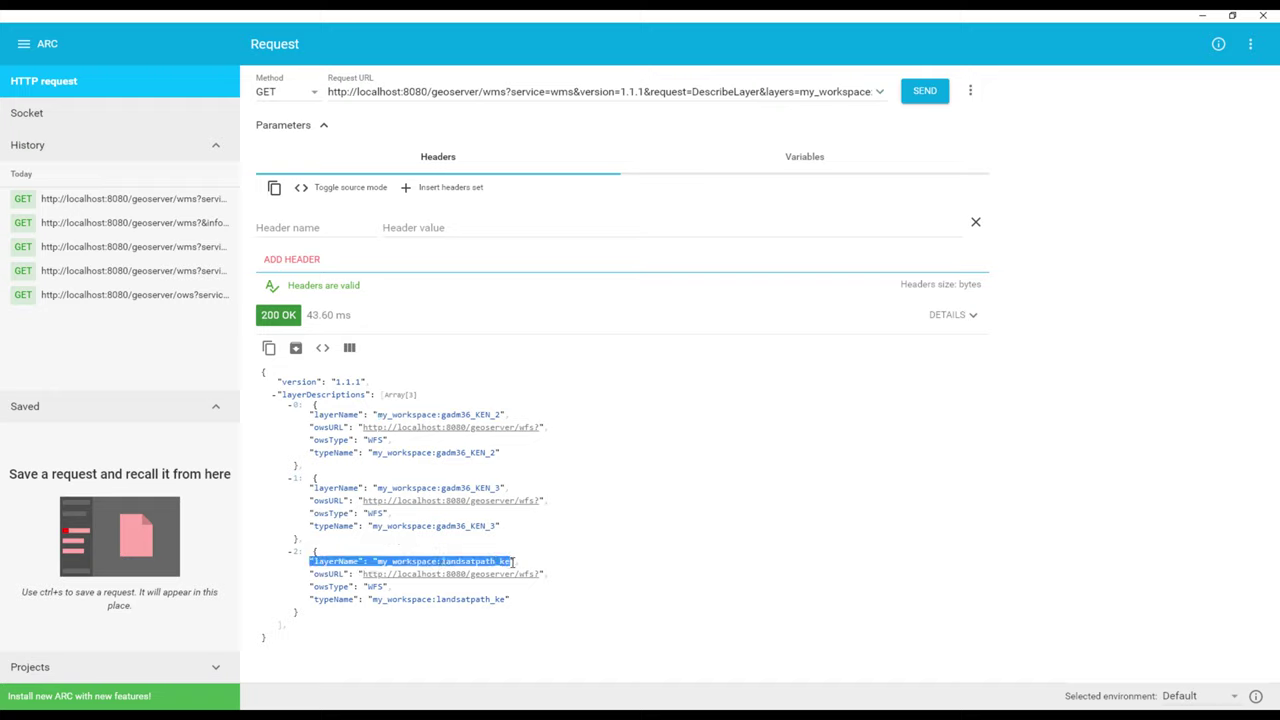
click(452, 560)
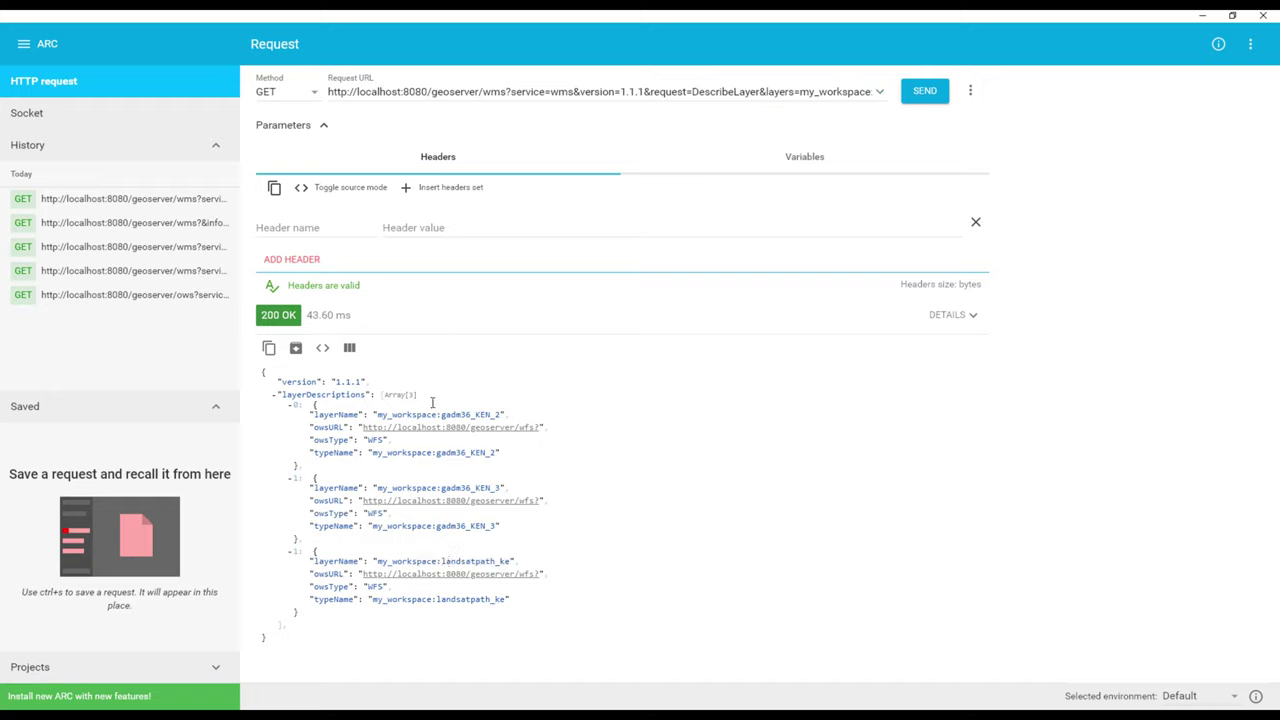
click(549, 89)
key(ctrl+a)
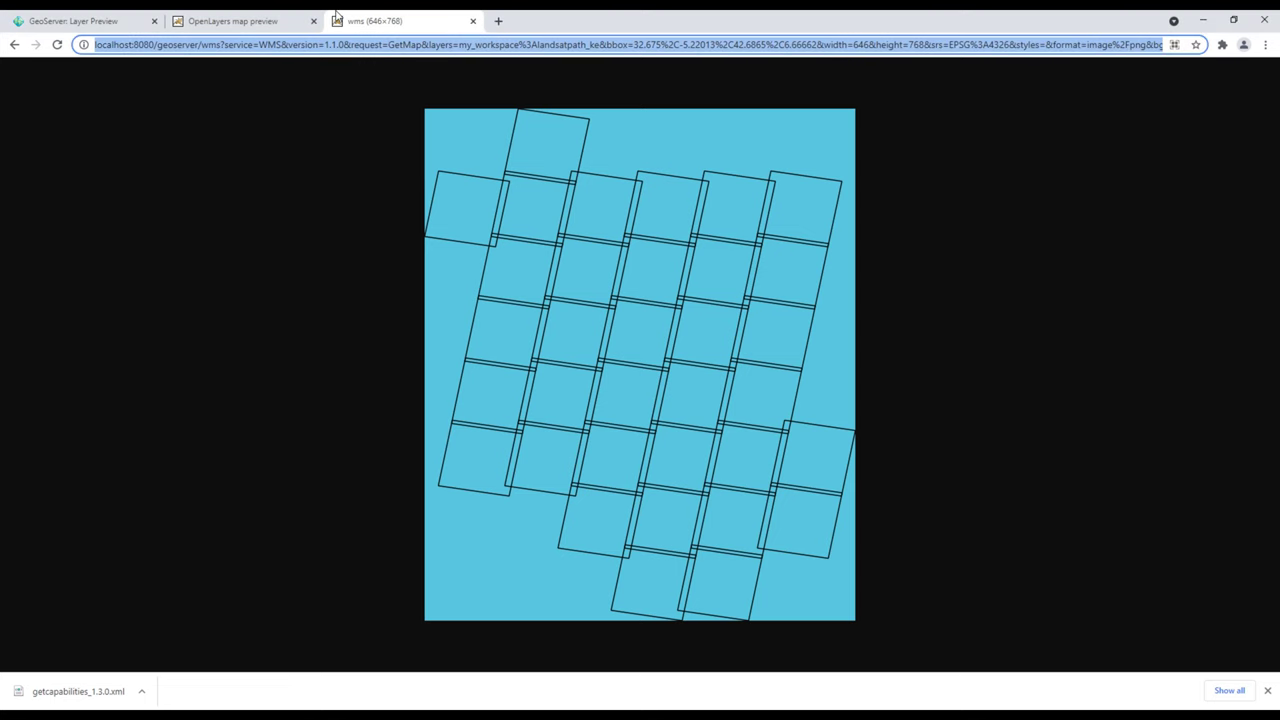
- Load the DescribeLayer URL in Chrome and inspect version 1.1.1 and typeName my_workspace:gadm36_KEN_2
key(ctrl+v)
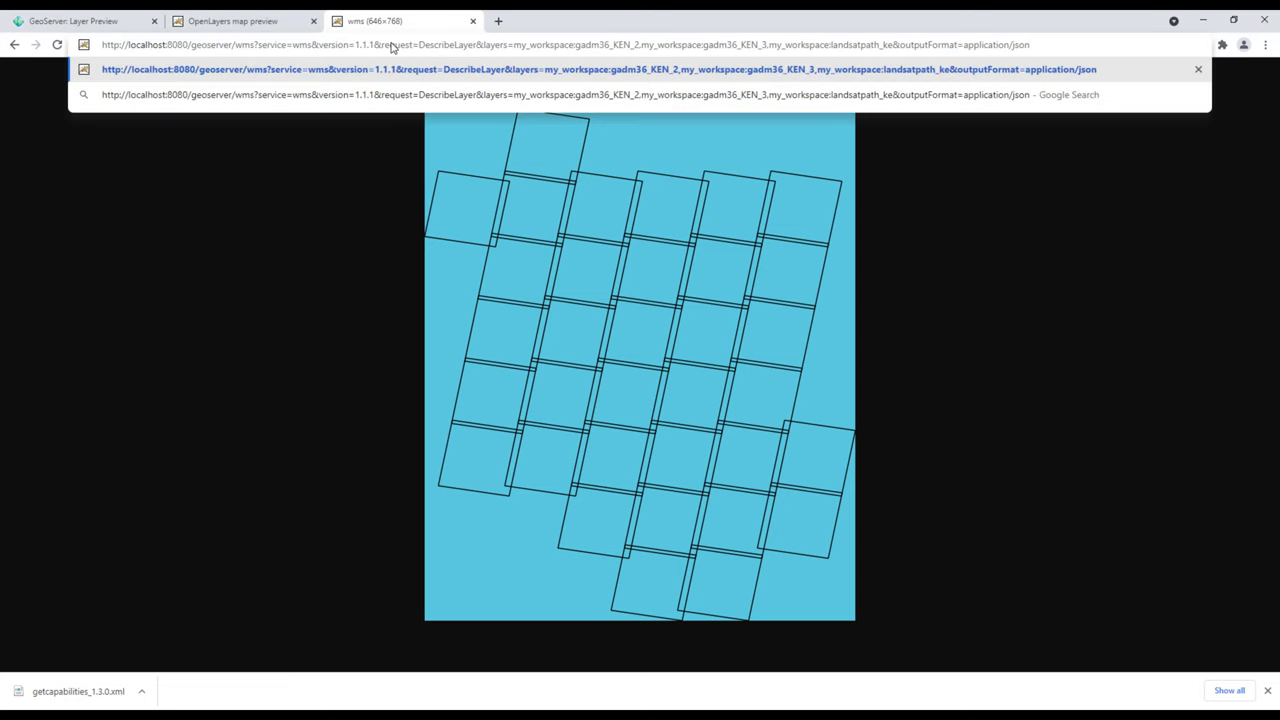
key(Return)
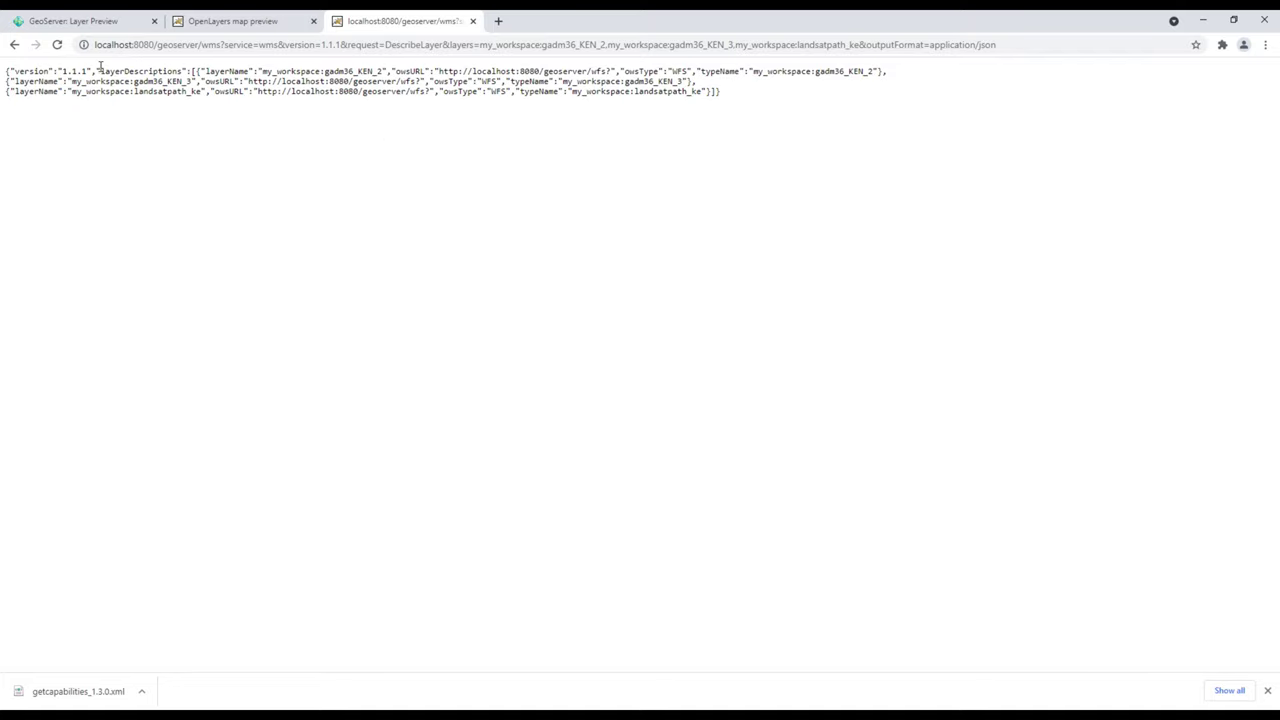
drag(62, 71, 97, 71)
click(243, 78)
drag(247, 81, 640, 81)
click(672, 111)
drag(753, 70, 874, 73)
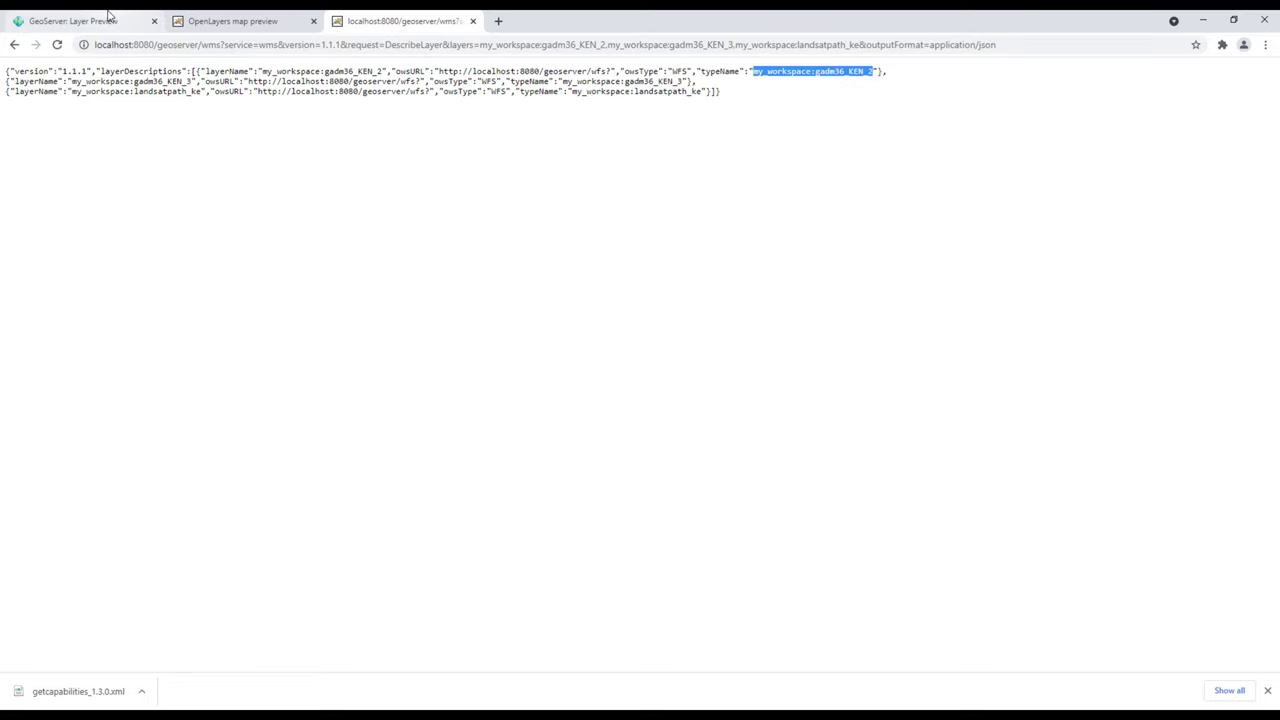
- Match gadm36_KEN_2, gadm36_KEN_3 and landsatpath_ke in the JSON against GeoServer's Layer Preview table
click(108, 20)
drag(488, 202, 358, 212)
click(393, 17)
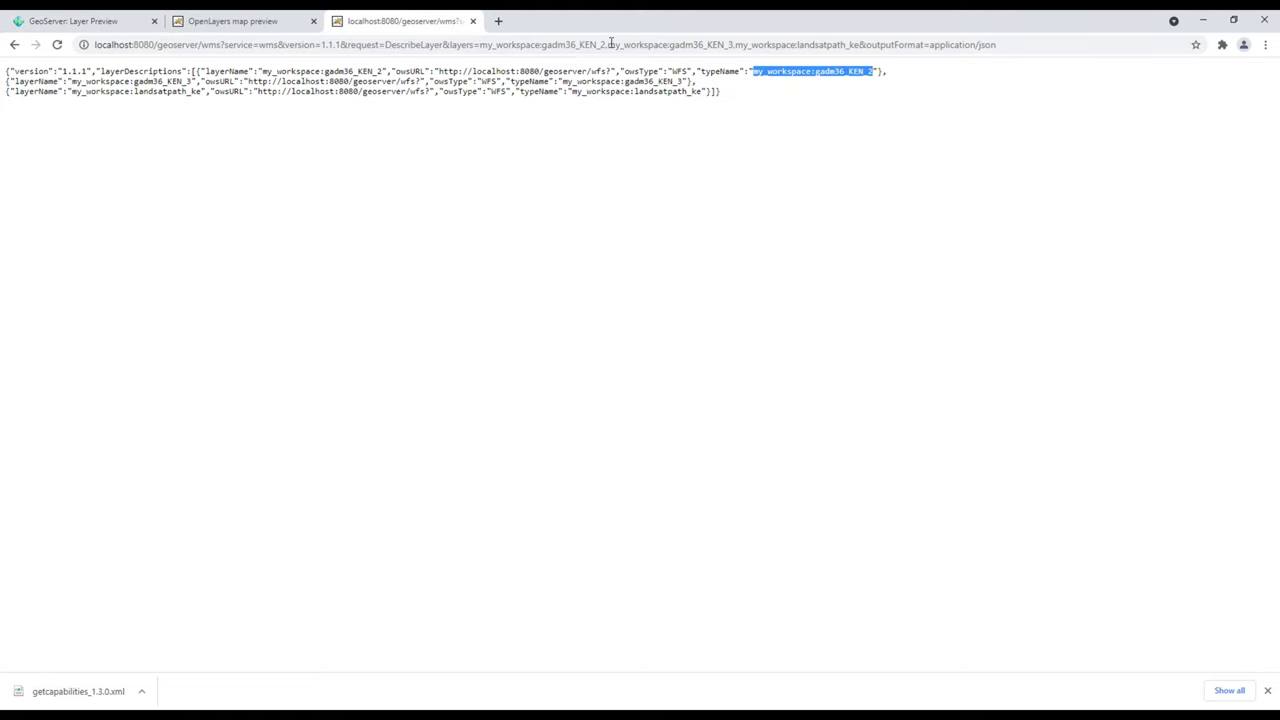
drag(685, 82, 657, 82)
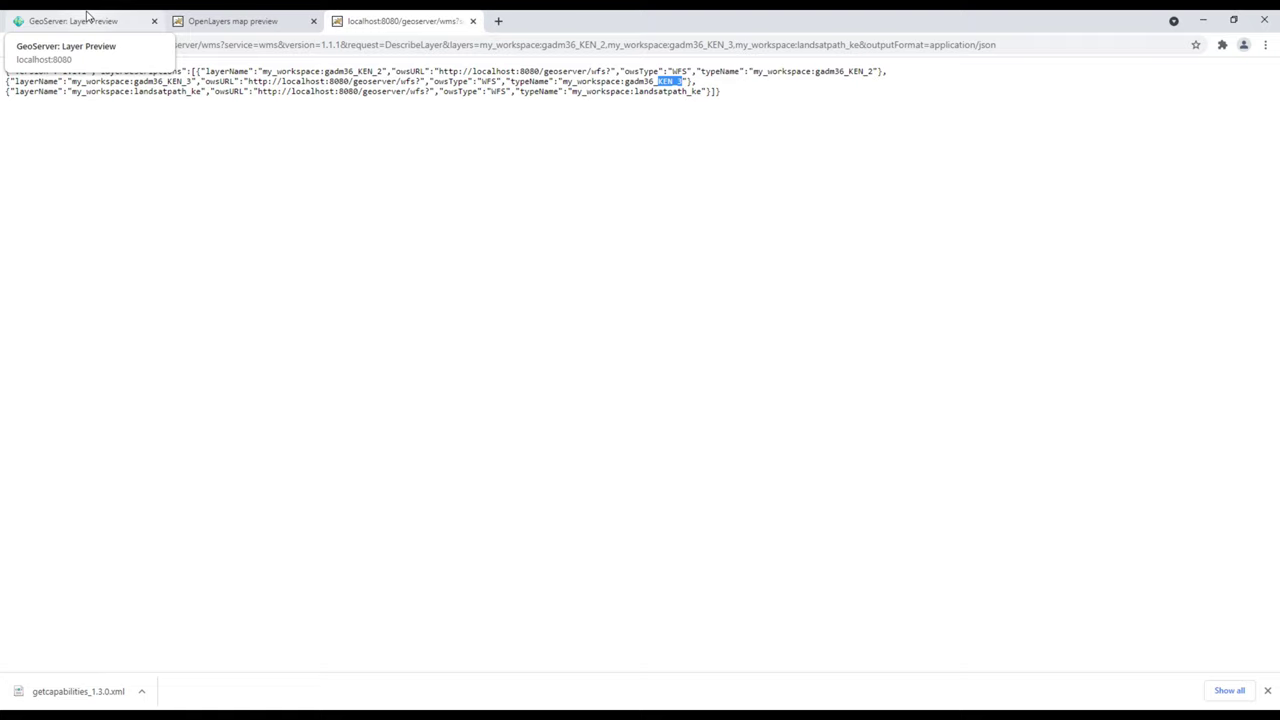
click(87, 15)
drag(472, 227, 360, 227)
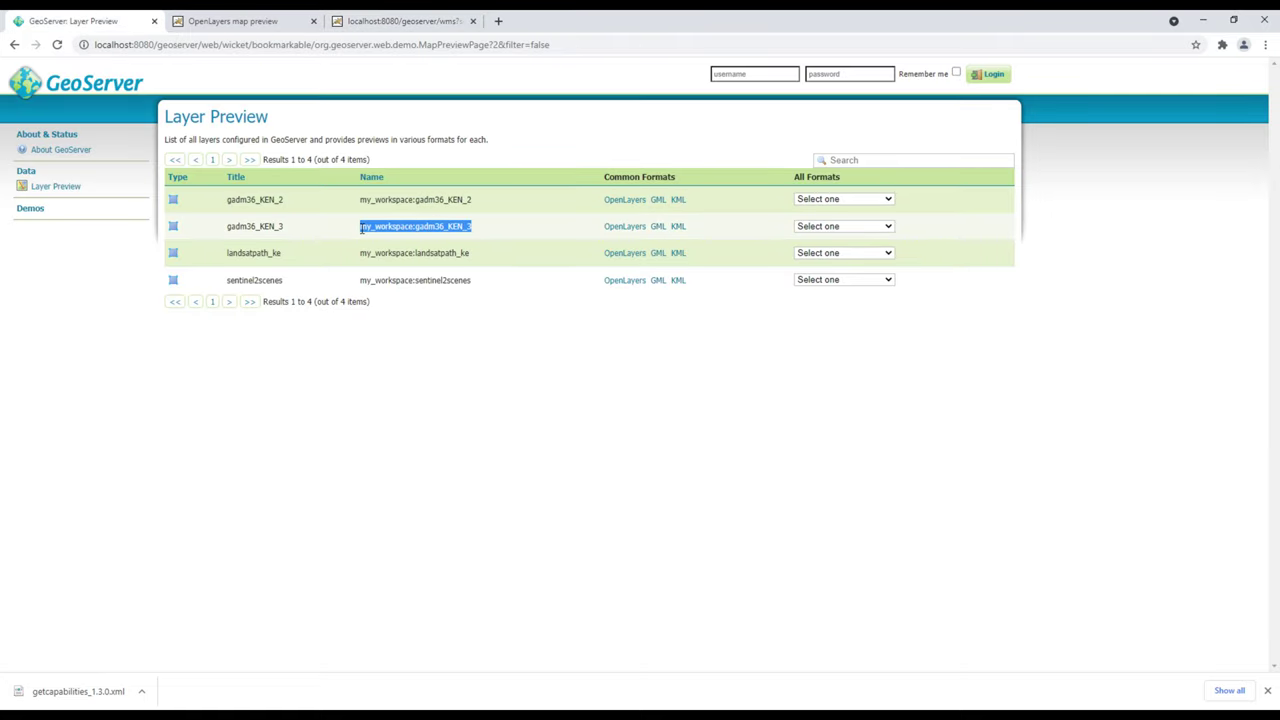
click(381, 28)
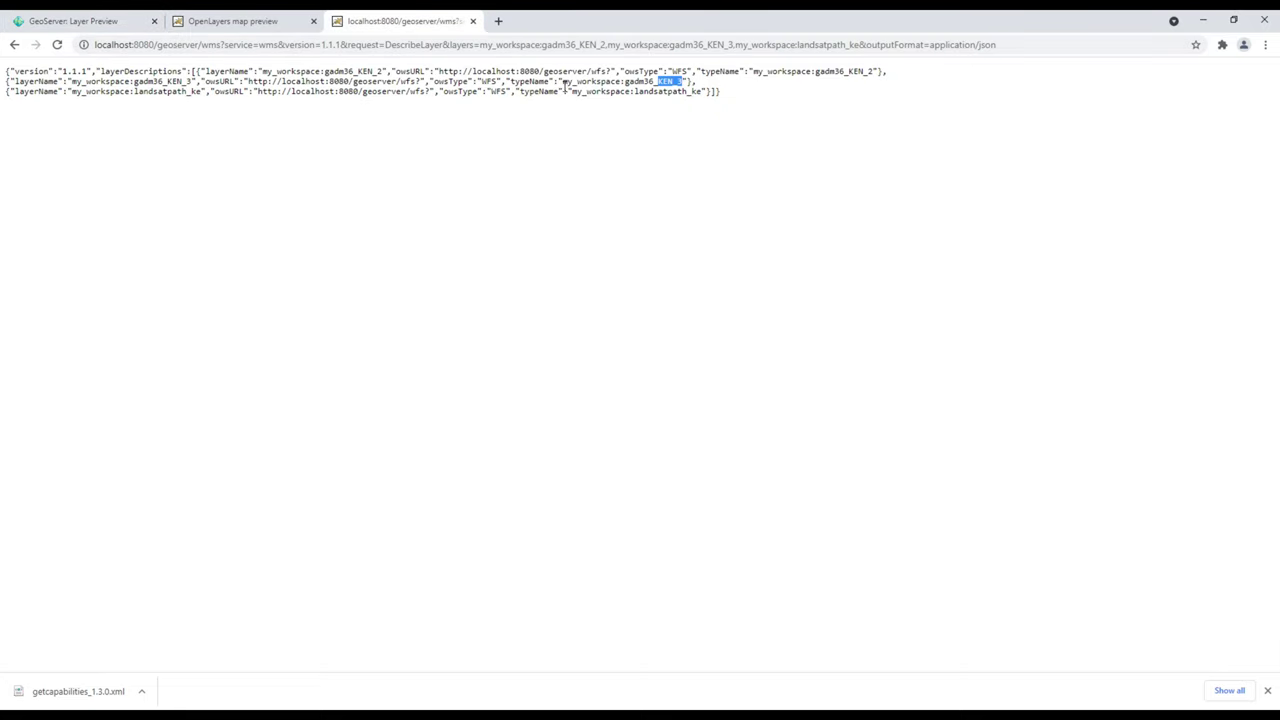
drag(572, 91, 697, 94)
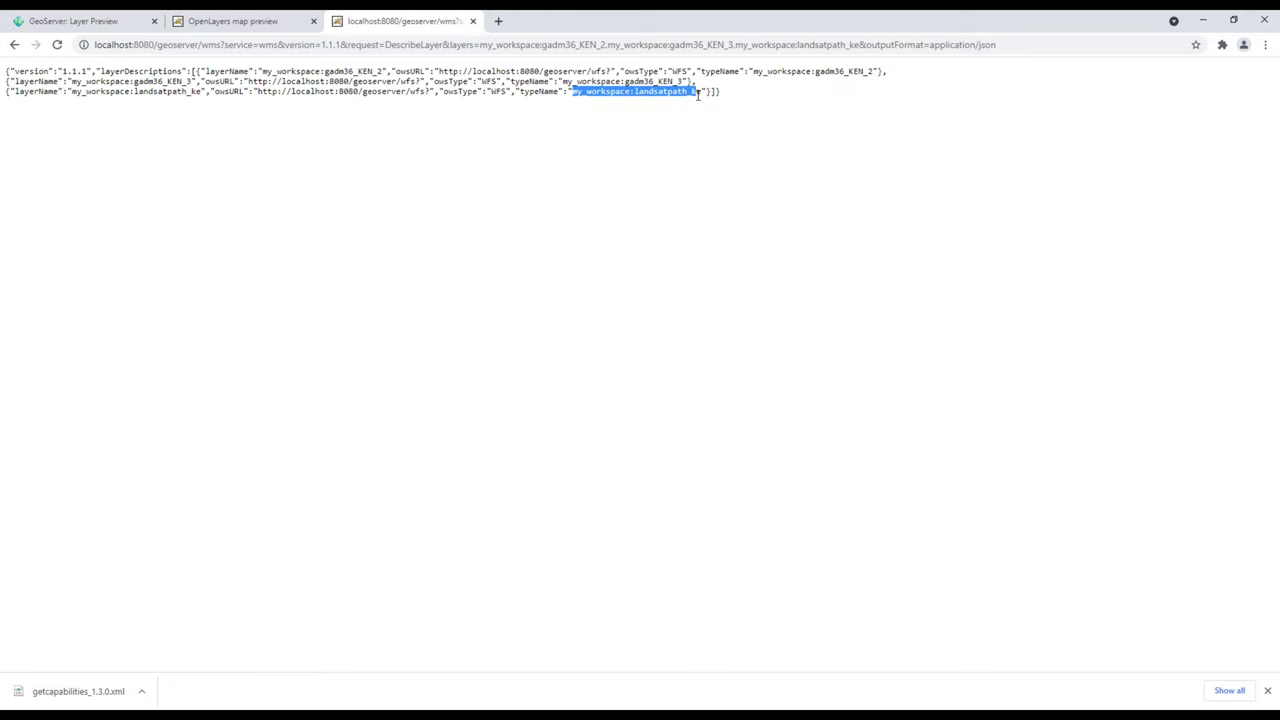
click(73, 20)
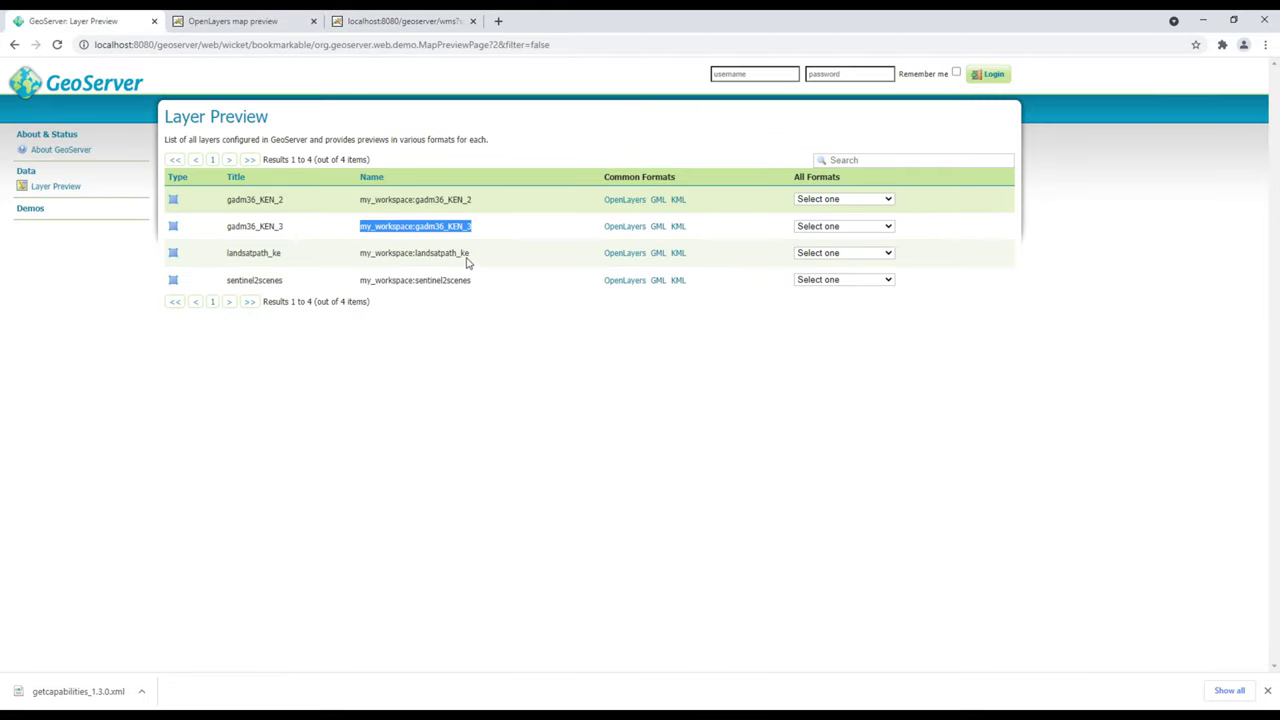
drag(466, 262, 366, 251)
click(419, 271)
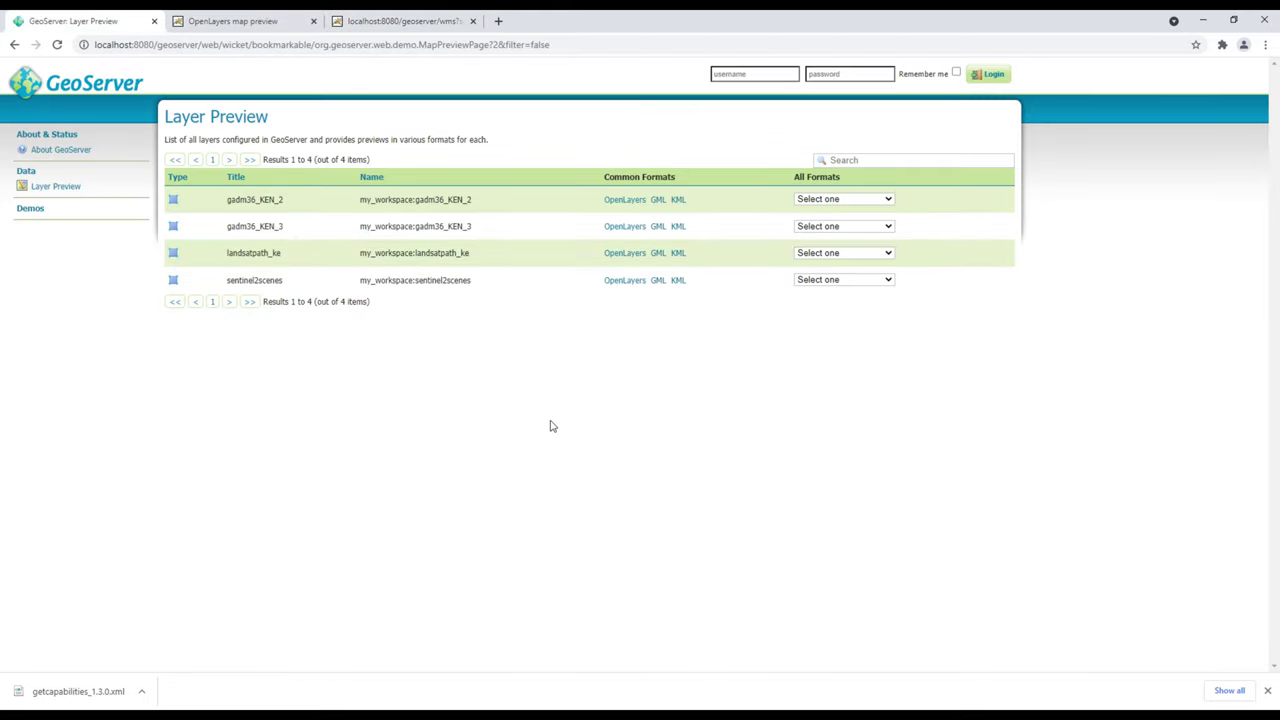
- Review the DescribeLayer layer names and outputFormat=application/json, then take the GetLegendGraphic URL from line 15
key(alt+Tab)
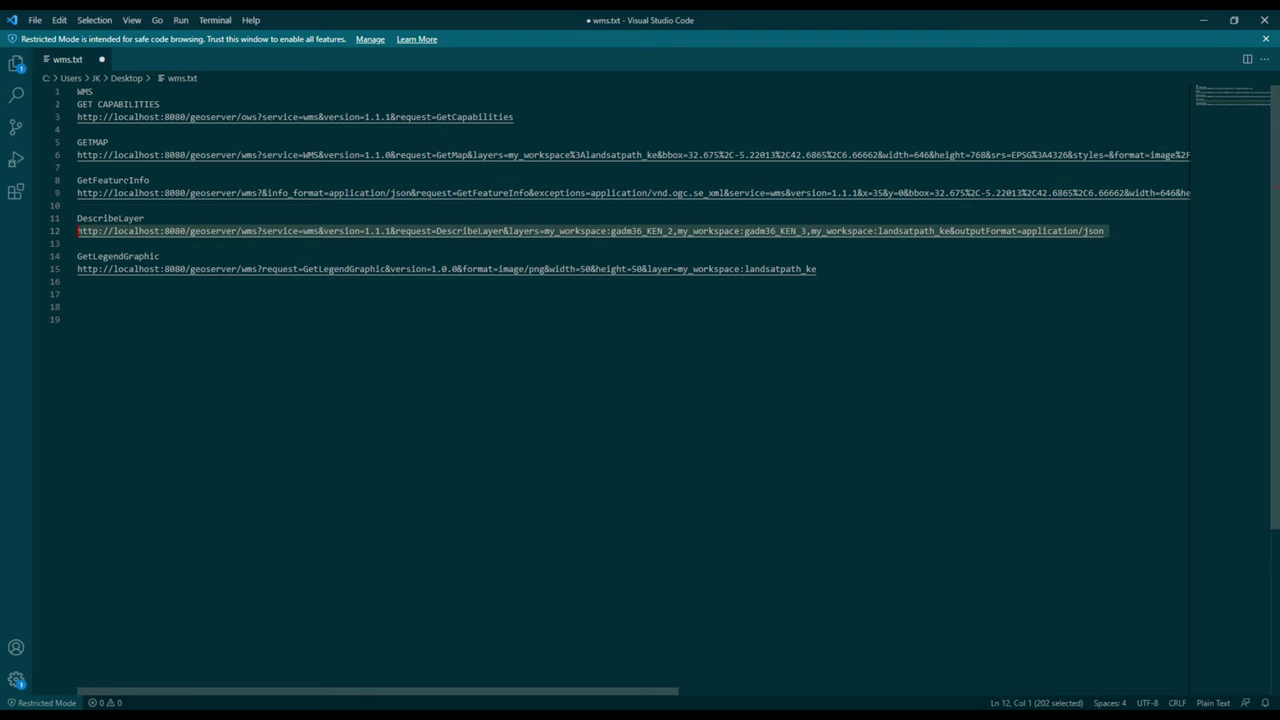
drag(145, 218, 76, 219)
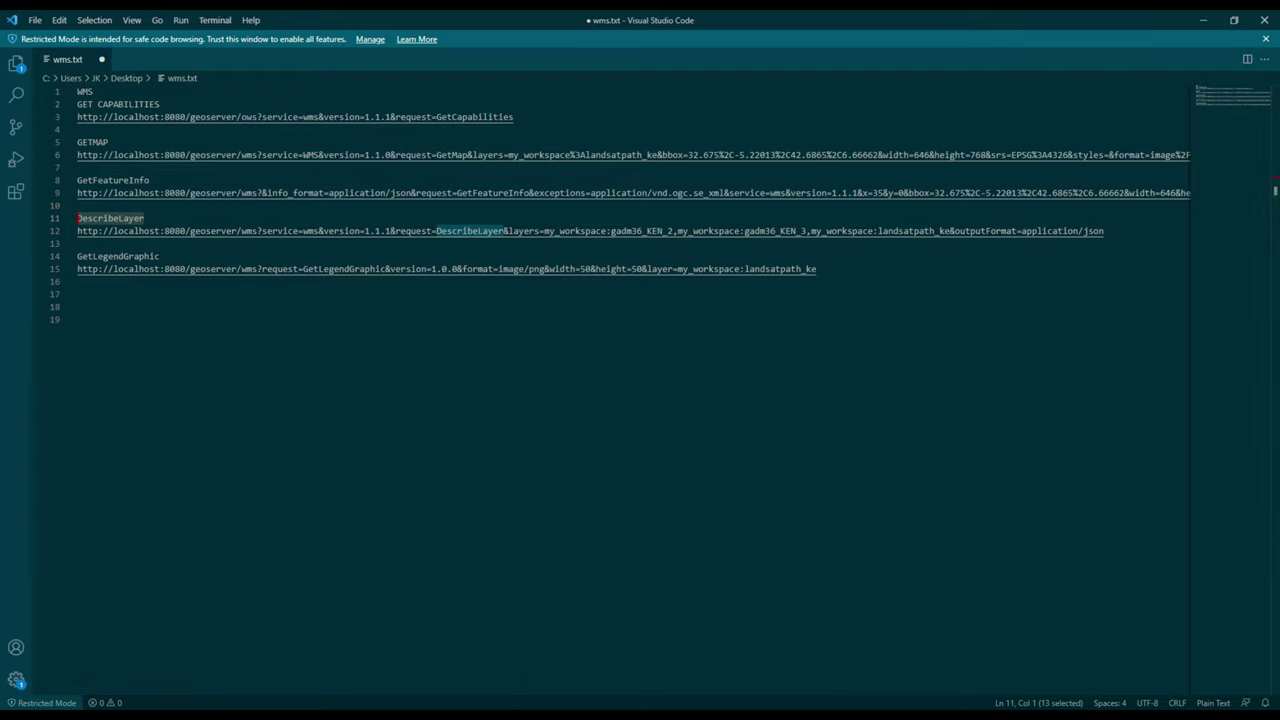
mouse_move(381, 715)
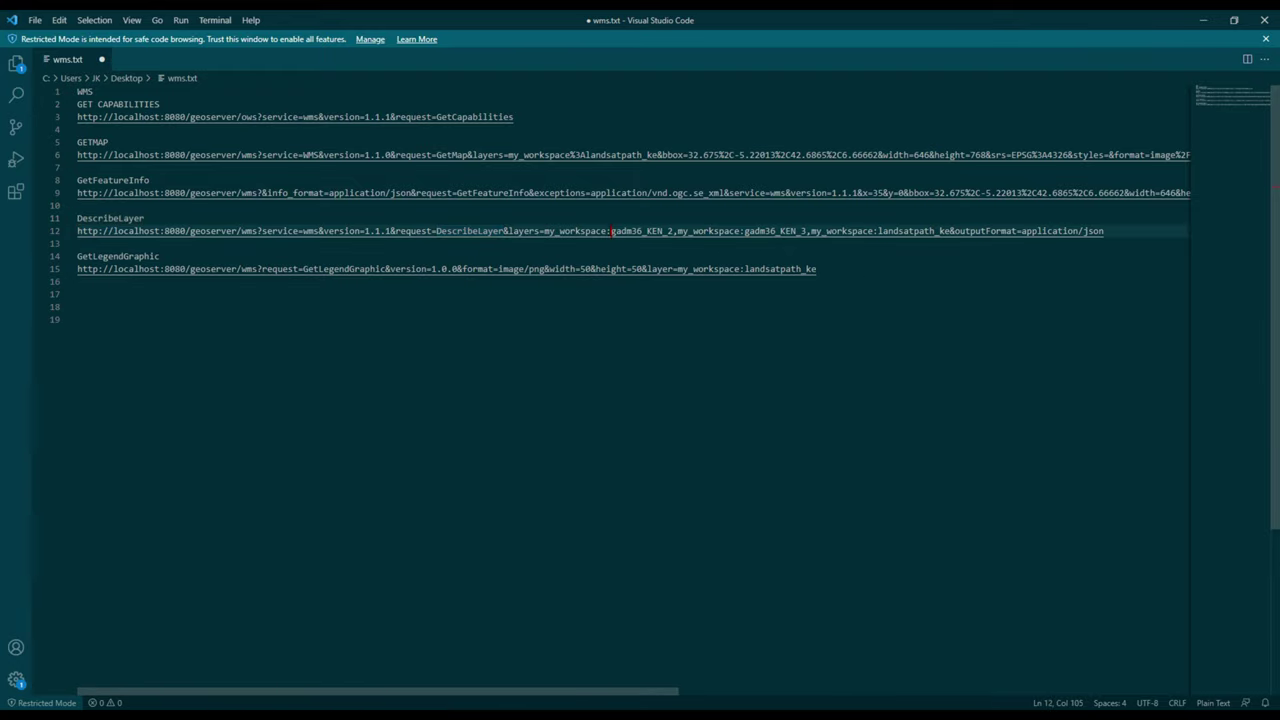
drag(544, 231, 878, 231)
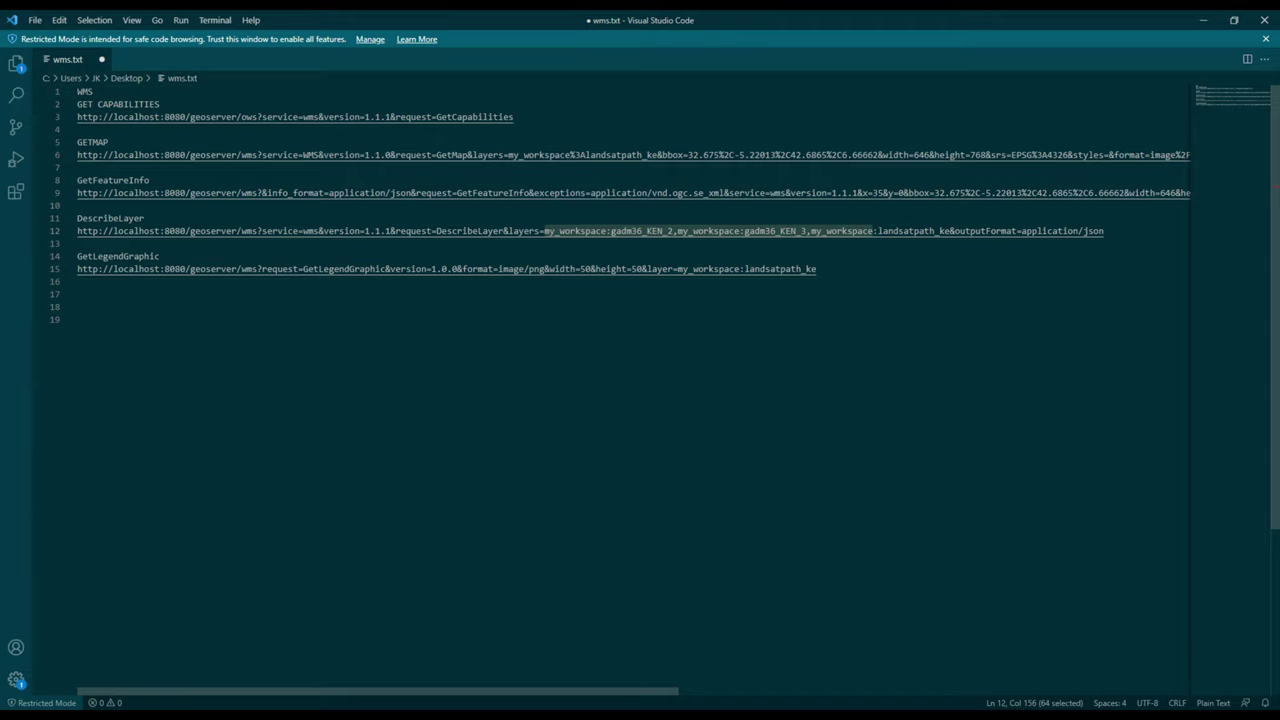
drag(955, 231, 1104, 231)
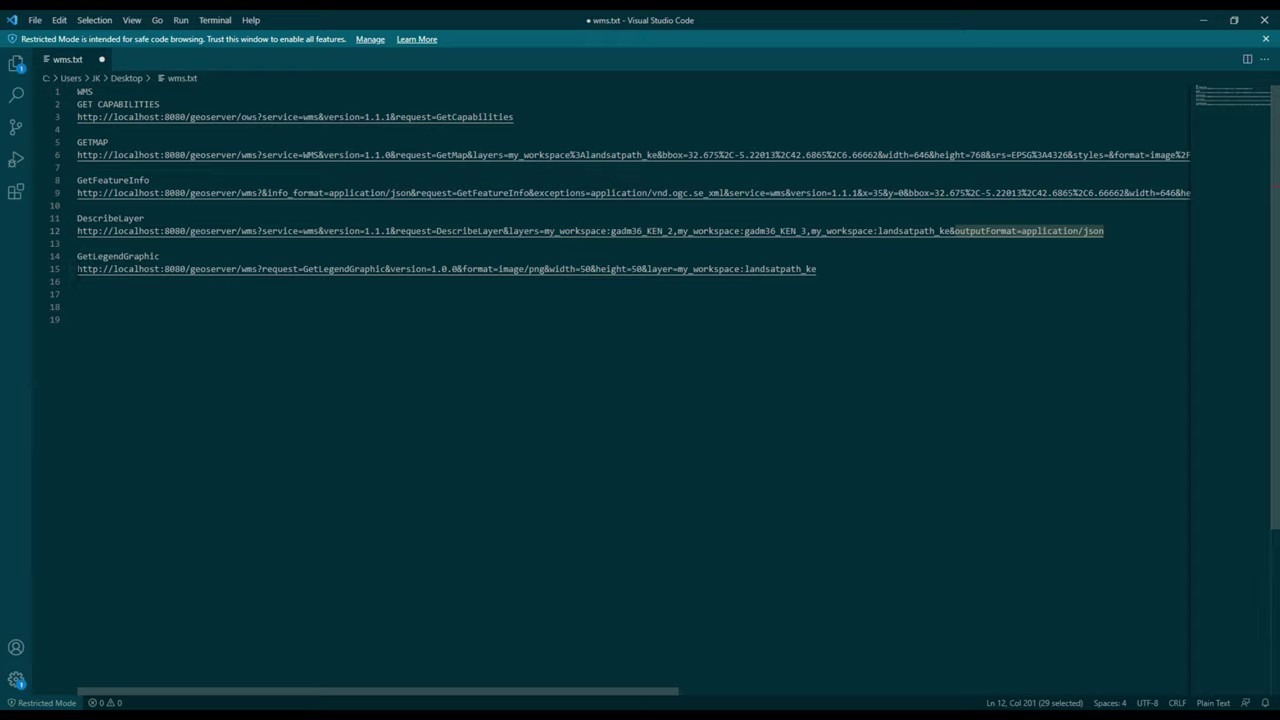
mouse_move(76, 270)
mouse_down()
mouse_move(494, 270)
mouse_move(78, 294)
mouse_up()
key(ctrl+c)
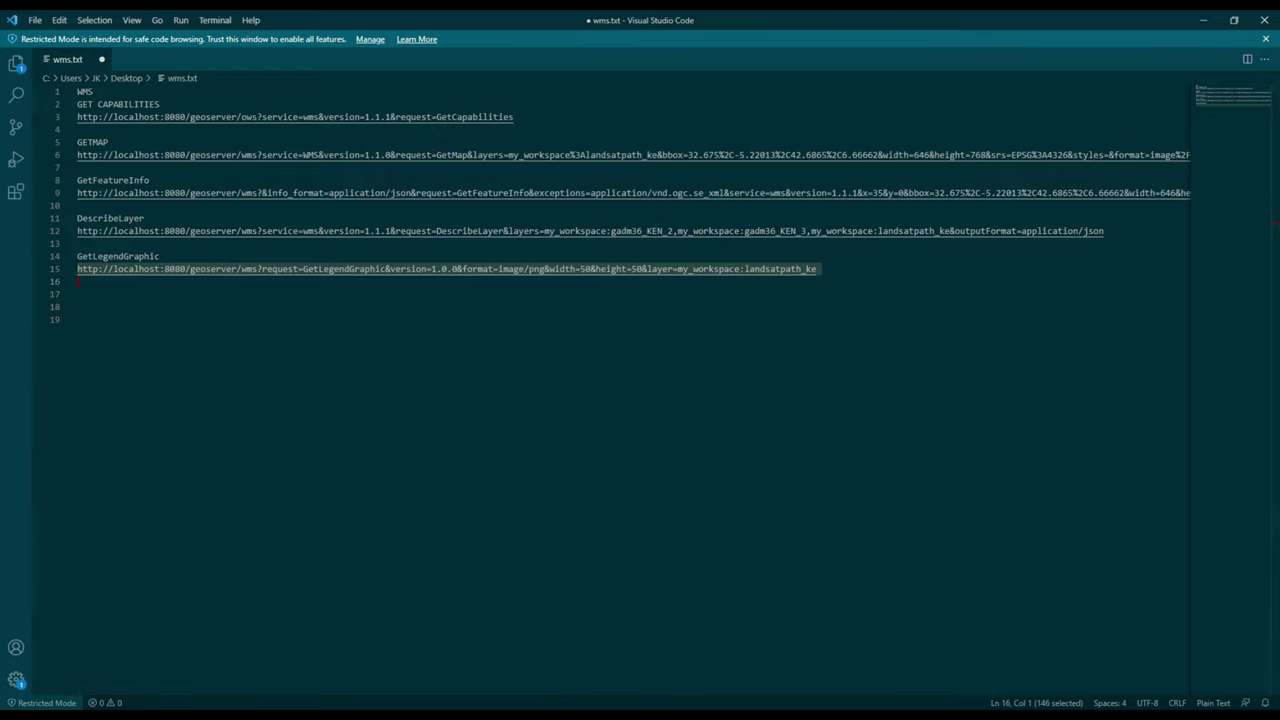
key(alt+Tab)
- Load the GetLegendGraphic URL for my_workspace:landsatpath_ke in Chrome's third tab, showing its 50×50 legend
click(540, 46)
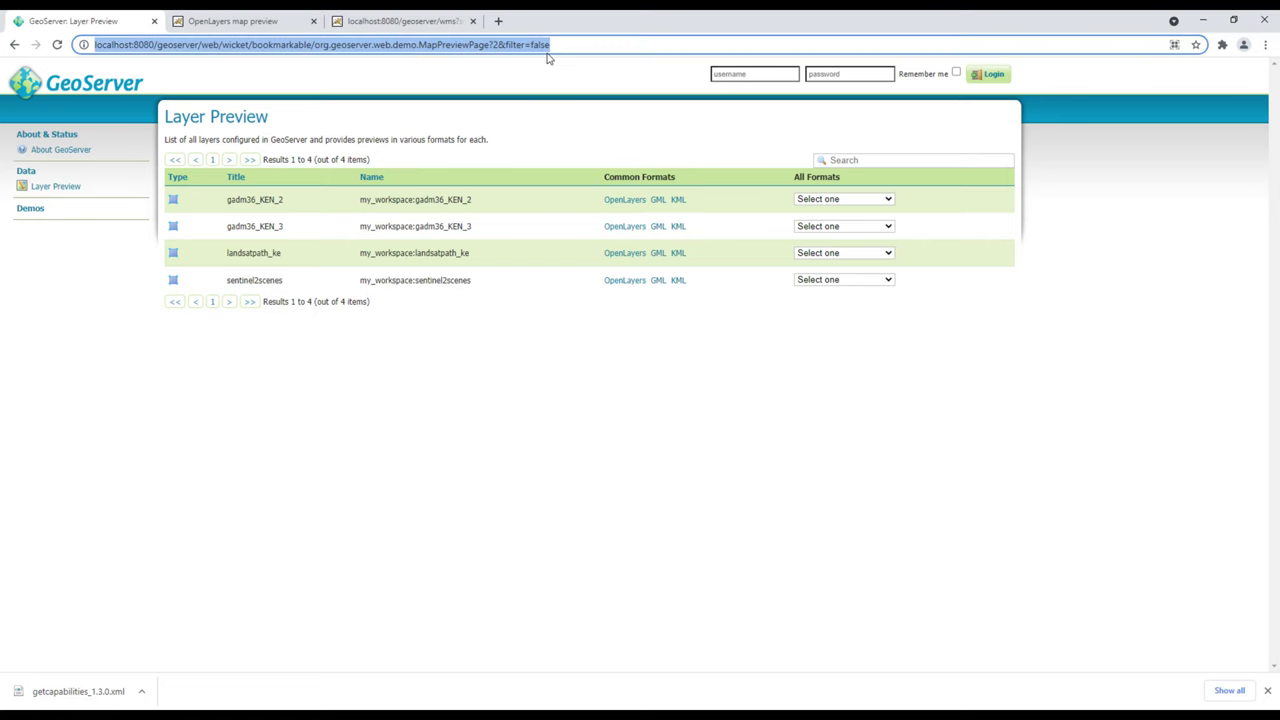
click(440, 22)
click(316, 44)
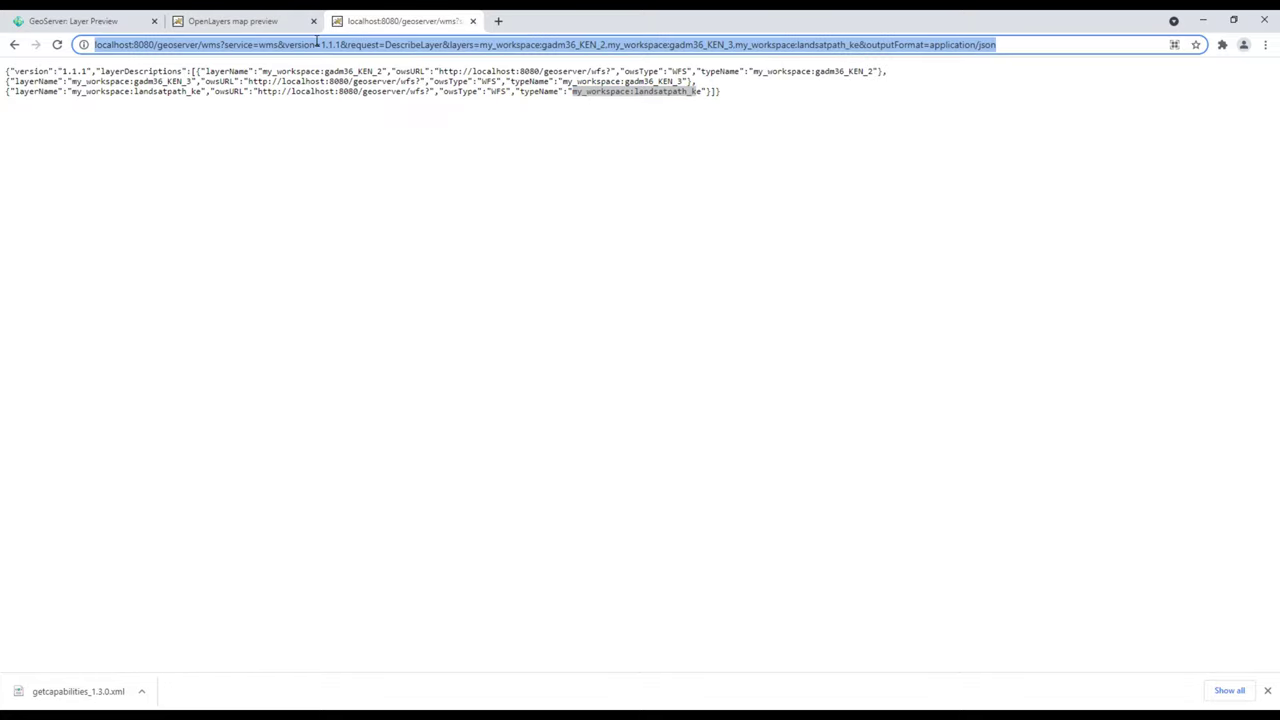
key(ctrl+v)
key(Return)
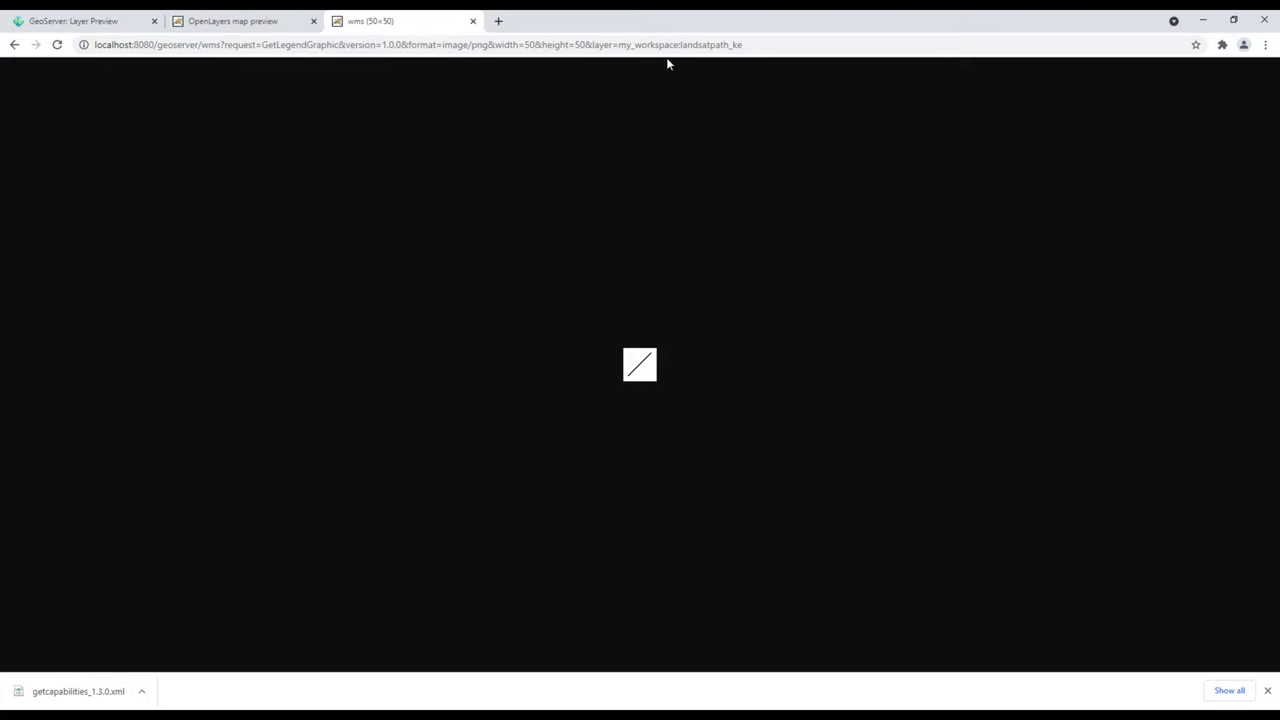